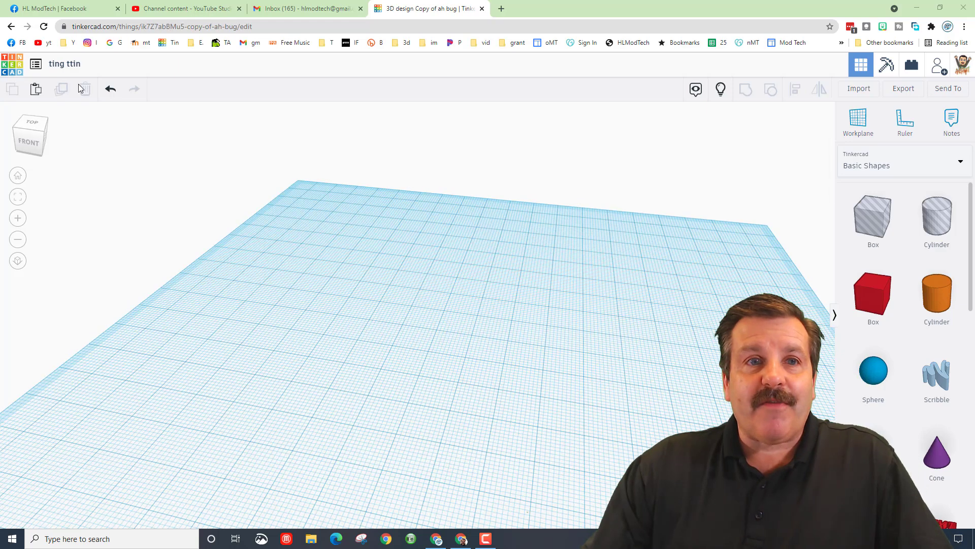
# Step: Rename the design as "bug mdh v6"
pyautogui.click(54, 65)
pyautogui.write('bug mdh')
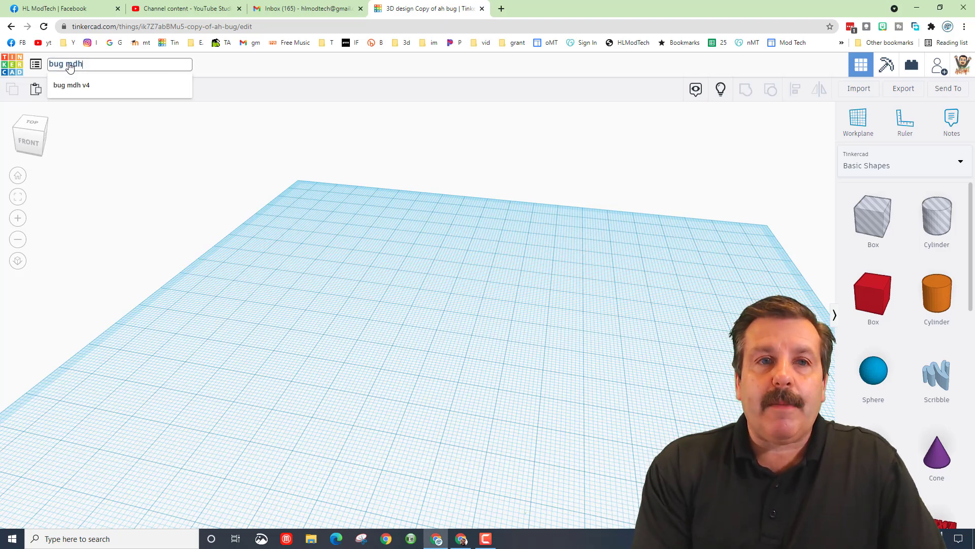
pyautogui.write(' v')
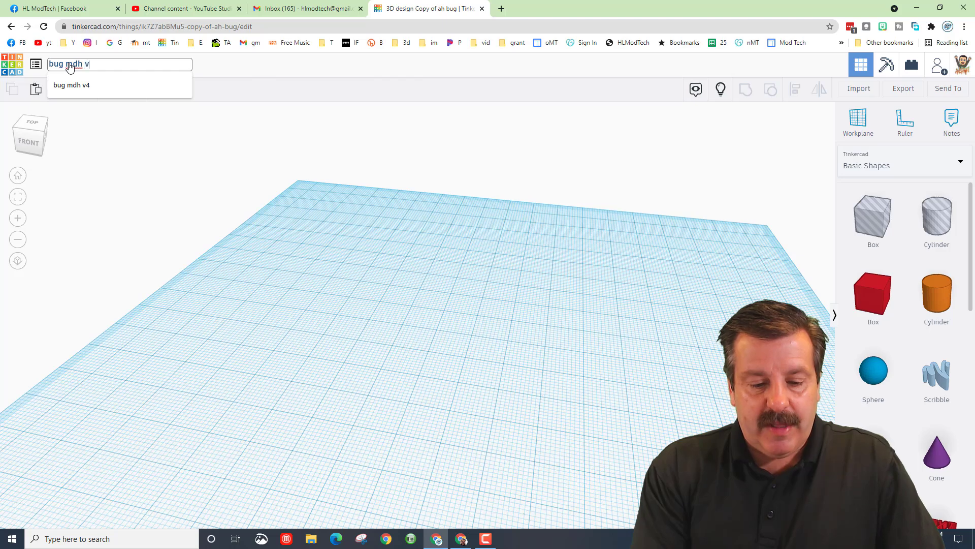
pyautogui.write('6')
pyautogui.press('Return')
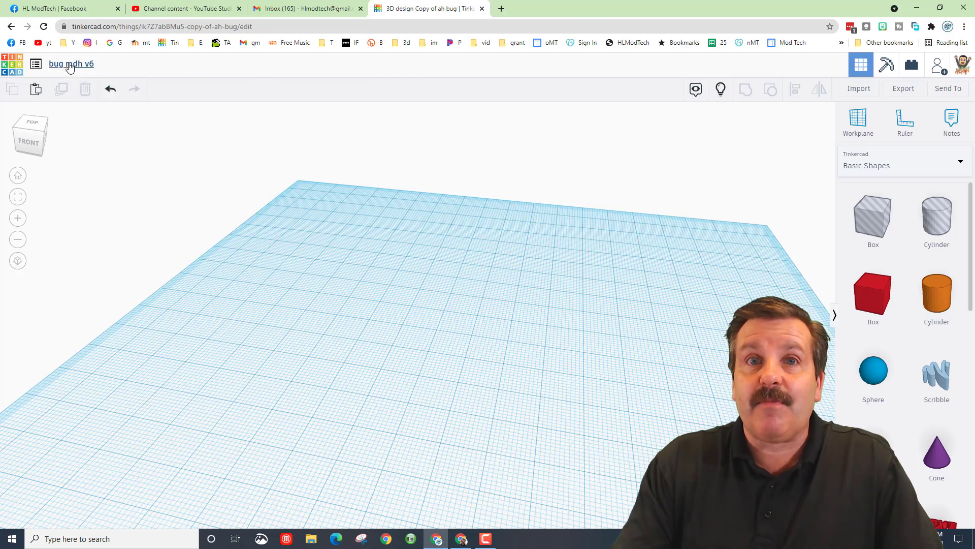
# Step: Place a solid box on the grid and set a temporary workplane on one of its vertical faces
pyautogui.click(870, 297)
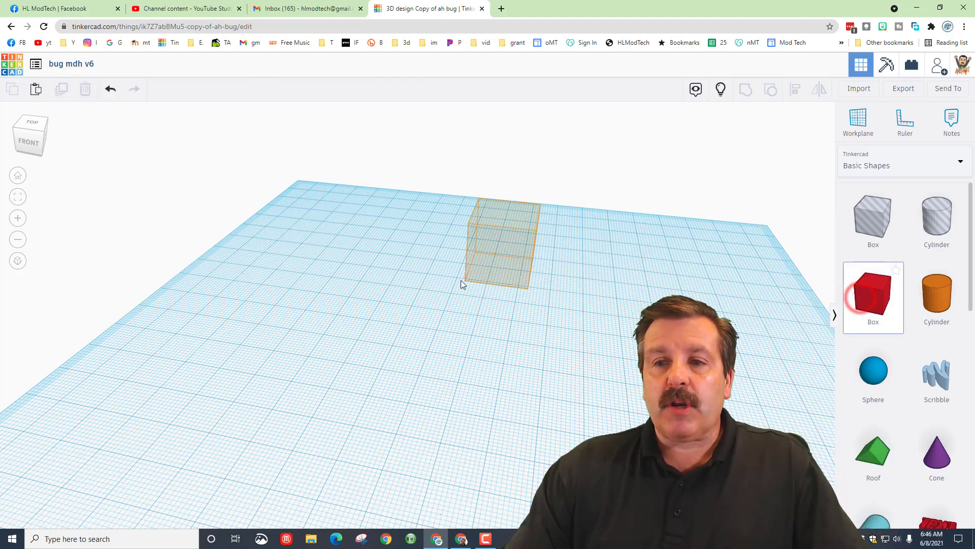
pyautogui.click(397, 369)
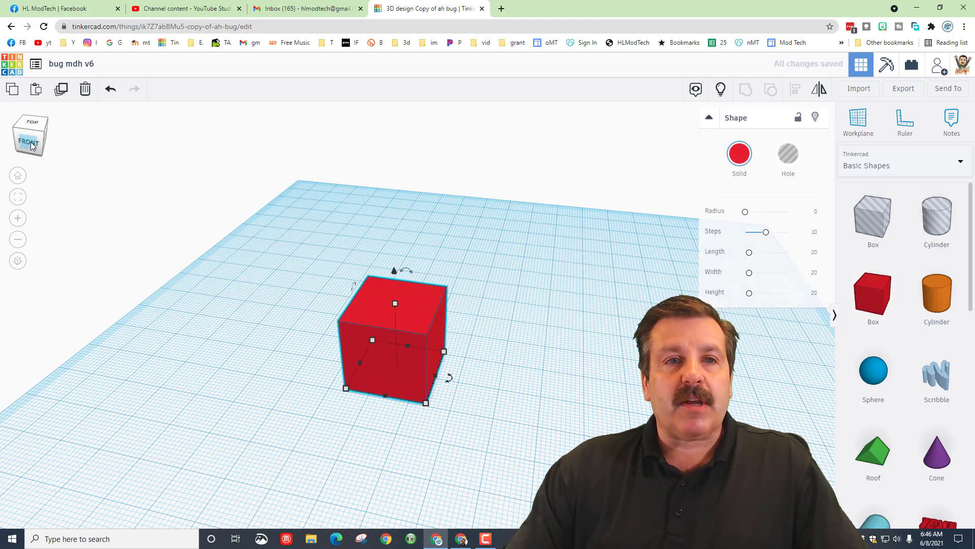
pyautogui.click(48, 120)
pyautogui.click(870, 124)
pyautogui.click(452, 337)
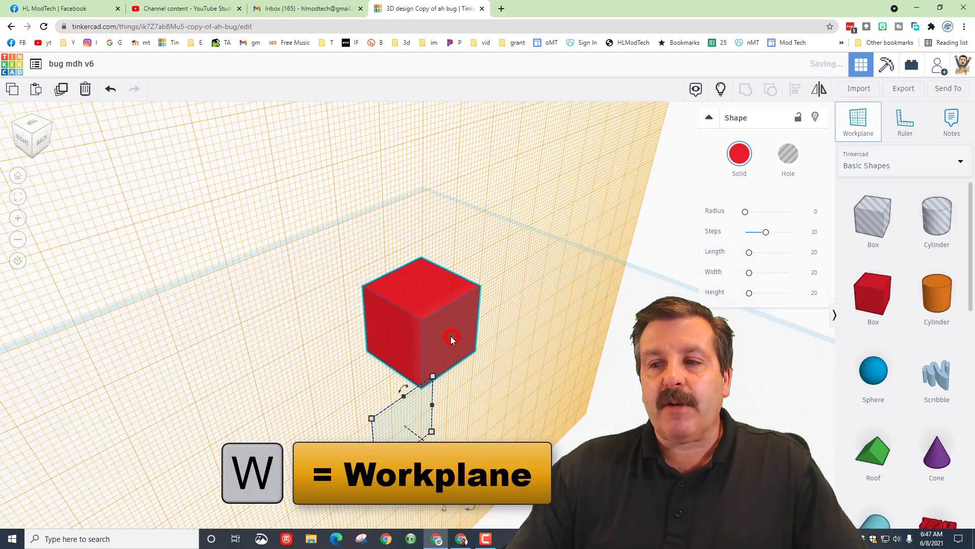
# Step: Place a Round Roof against the box's vertical face and return the workplane to the base grid
pyautogui.scroll(-1, 884, 431)
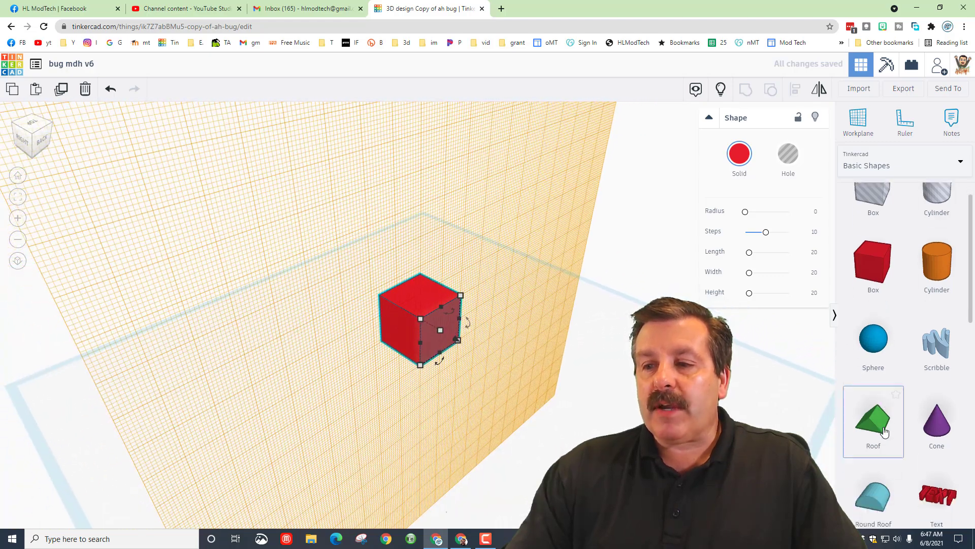
pyautogui.scroll(-1, 884, 431)
pyautogui.moveTo(884, 432); pyautogui.dragTo(441, 325)
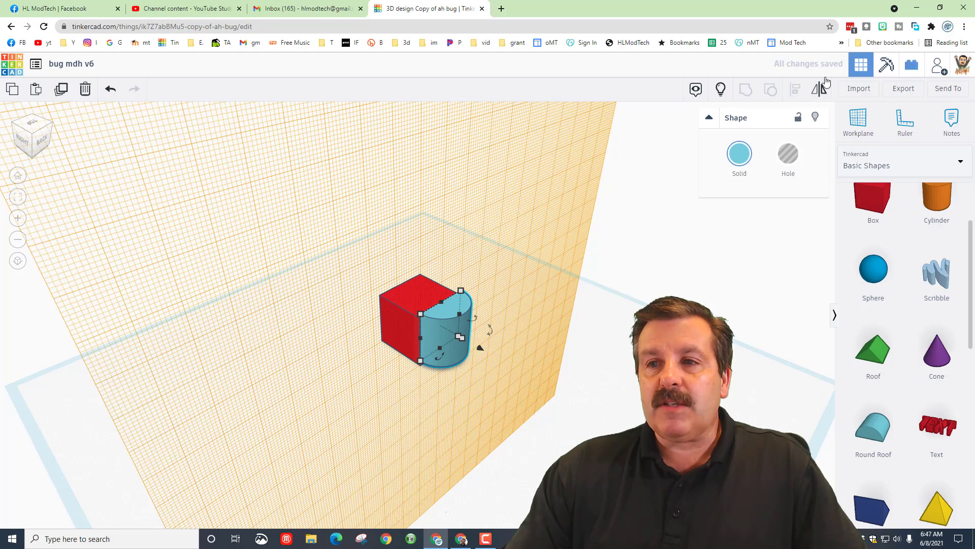
pyautogui.click(848, 120)
pyautogui.click(631, 353)
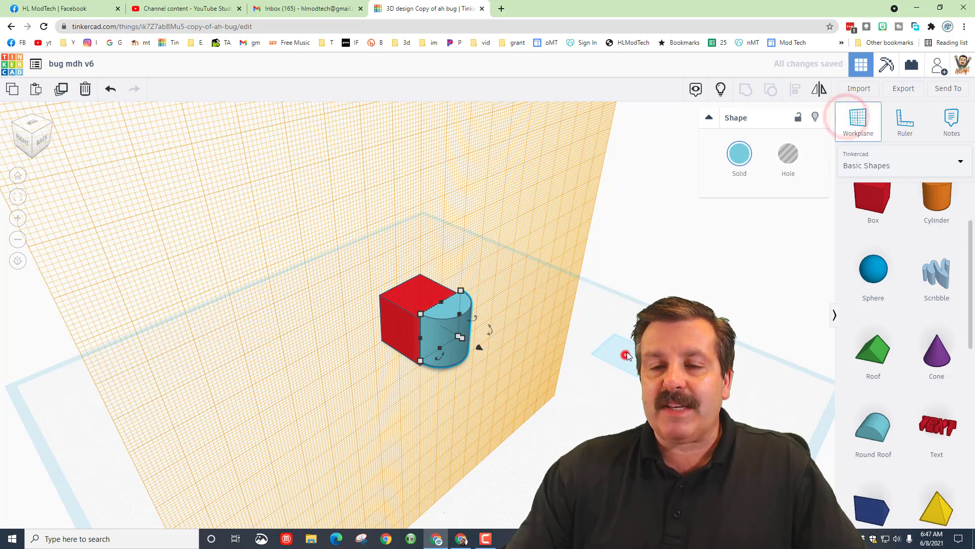
# Step: Delete the red box and drop the standing round roof onto the workplane
pyautogui.moveTo(428, 326); pyautogui.dragTo(418, 331, button='right')
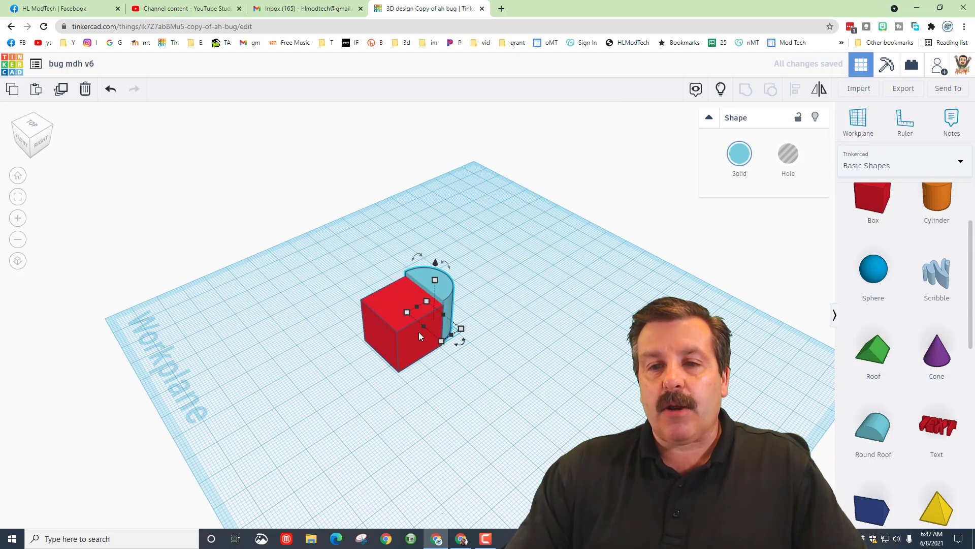
pyautogui.click(405, 345)
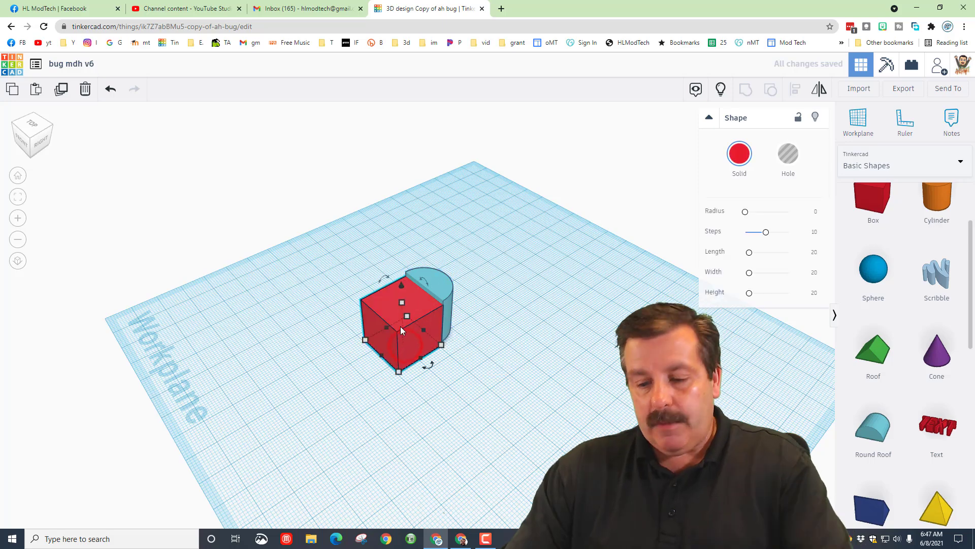
pyautogui.press('Delete')
pyautogui.moveTo(396, 348); pyautogui.dragTo(427, 337, button='right')
pyautogui.click(426, 325)
pyautogui.press('d')
pyautogui.click(409, 365)
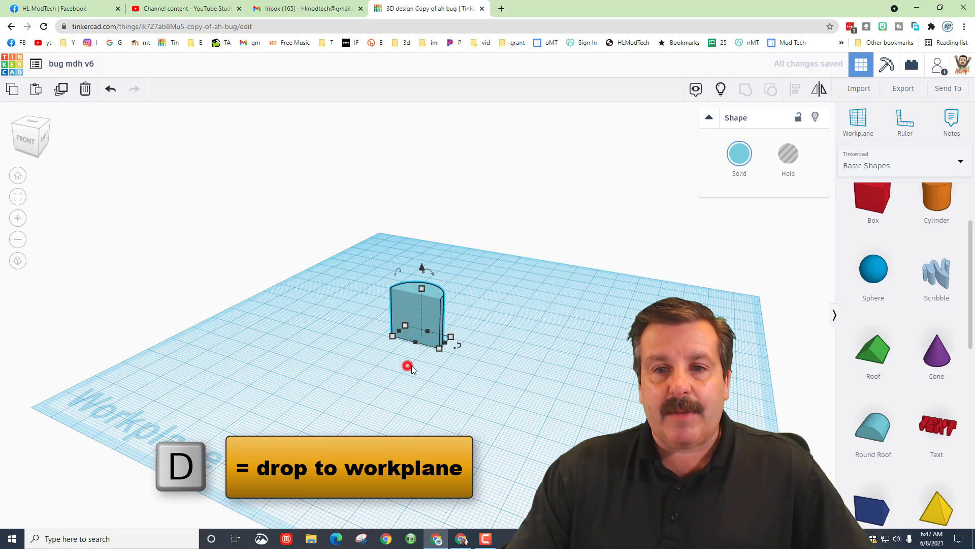
# Step: Scale the round roof up proportionally and set its width to 46 mm
pyautogui.click(422, 334)
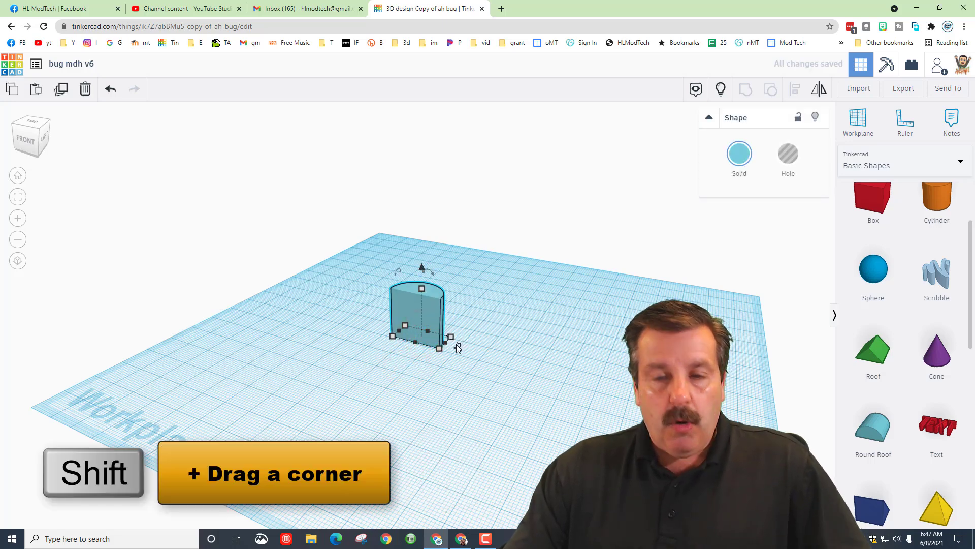
pyautogui.moveTo(443, 352)
pyautogui.keyDown('shift'); pyautogui.mouseDown()
pyautogui.moveTo(435, 344)
pyautogui.moveTo(452, 342)
pyautogui.mouseUp(); pyautogui.keyUp('shift')
pyautogui.click(404, 392)
pyautogui.write('46')
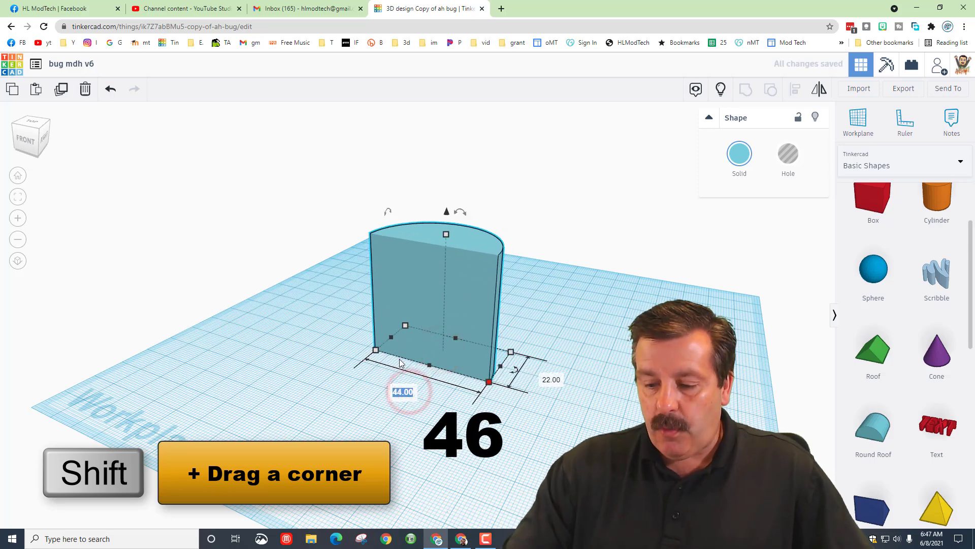
pyautogui.press('Return')
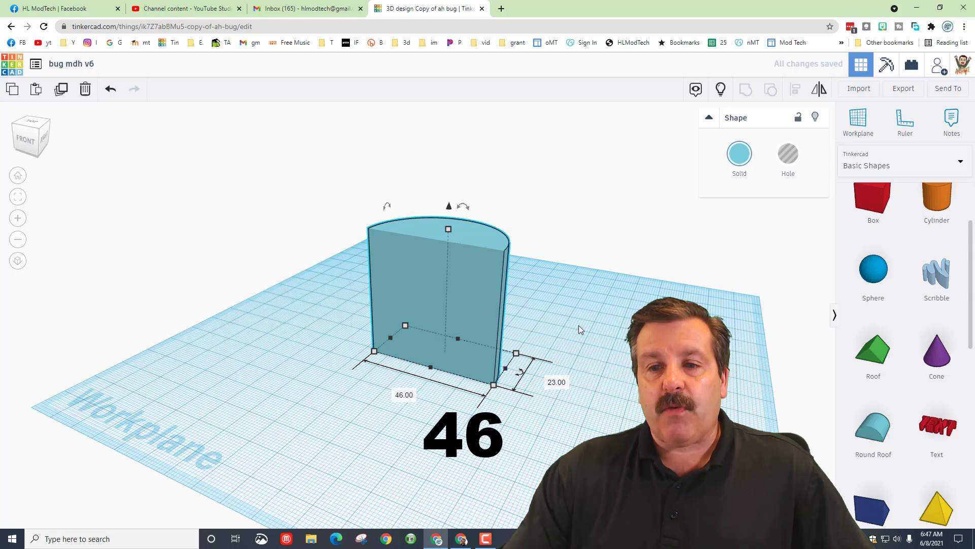
# Step: Set the round roof's height to 3 mm to make a flat half-disc
pyautogui.click(555, 383)
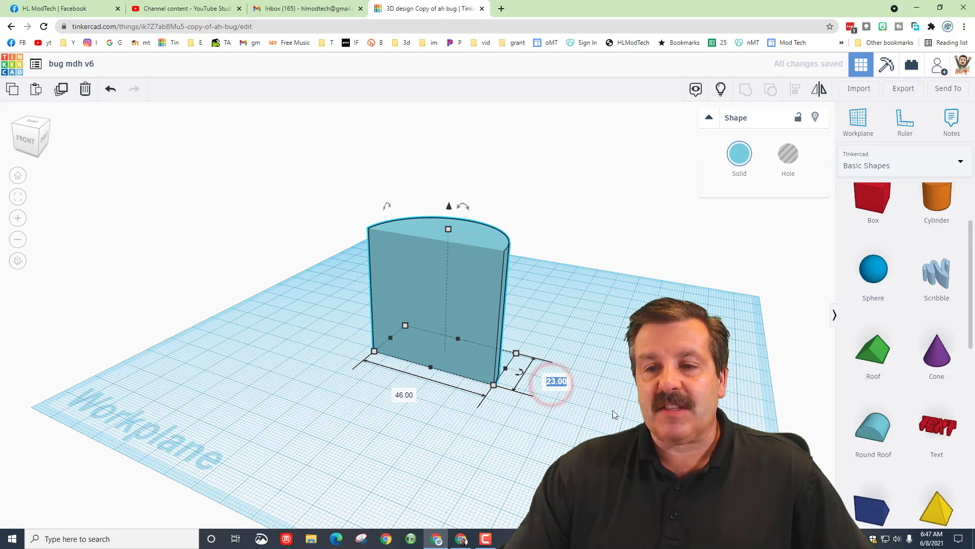
pyautogui.click(448, 229)
pyautogui.click(495, 295)
pyautogui.write('3')
pyautogui.press('Return')
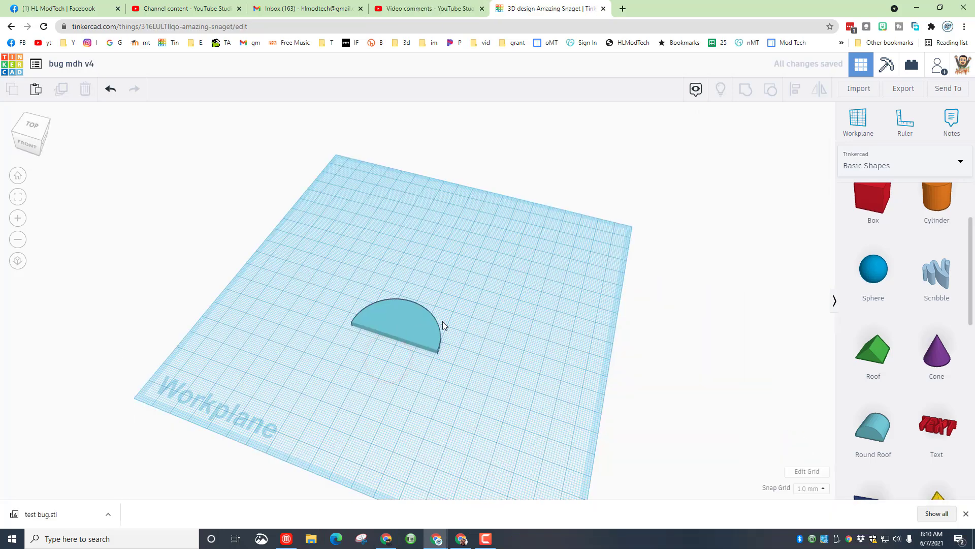
# Step: Duplicate the half-disc, move the copy about 46 mm sideways and 39 mm back, and turn it into a hole
pyautogui.click(404, 336)
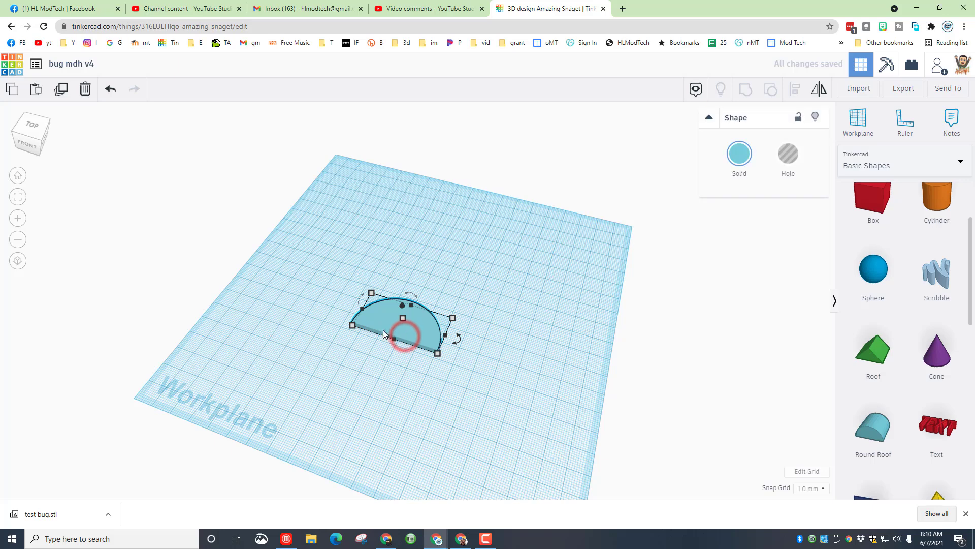
pyautogui.hotkey('ctrl', 'd')
pyautogui.moveTo(406, 328); pyautogui.dragTo(522, 298)
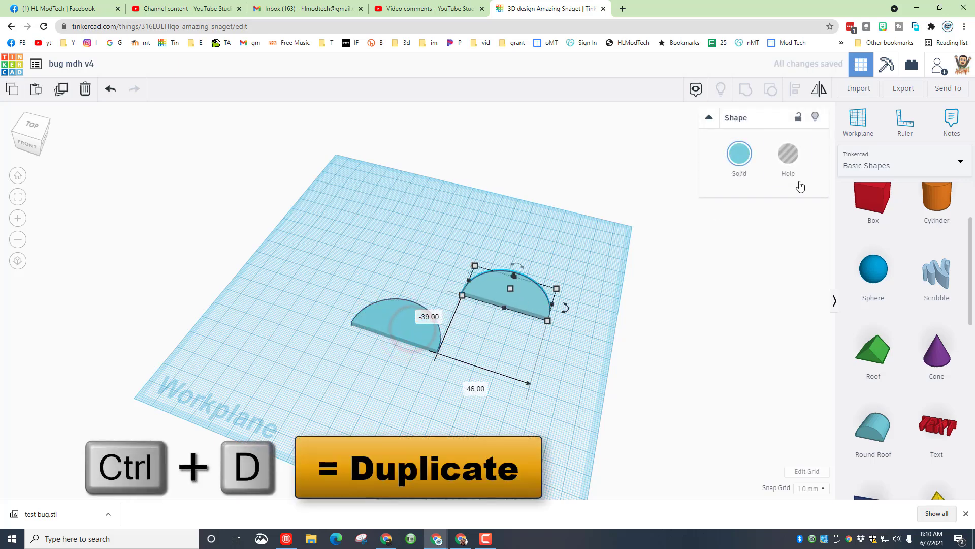
pyautogui.click(788, 154)
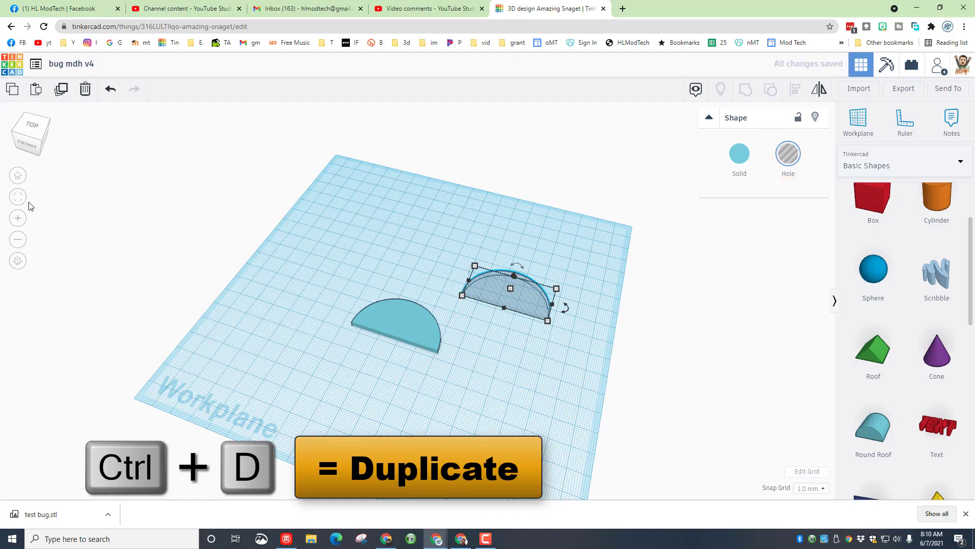
# Step: Scale the half-disc hole down proportionally and set its width to 36 mm
pyautogui.click(16, 197)
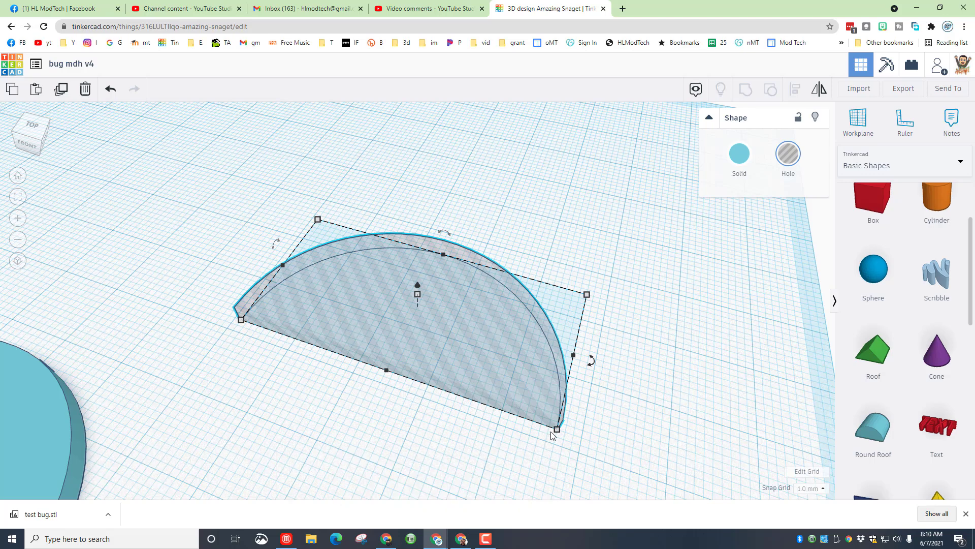
pyautogui.keyDown('shift'); pyautogui.moveTo(558, 430); pyautogui.dragTo(503, 381); pyautogui.keyUp('shift')
pyautogui.click(347, 383)
pyautogui.write('36')
pyautogui.press('Return')
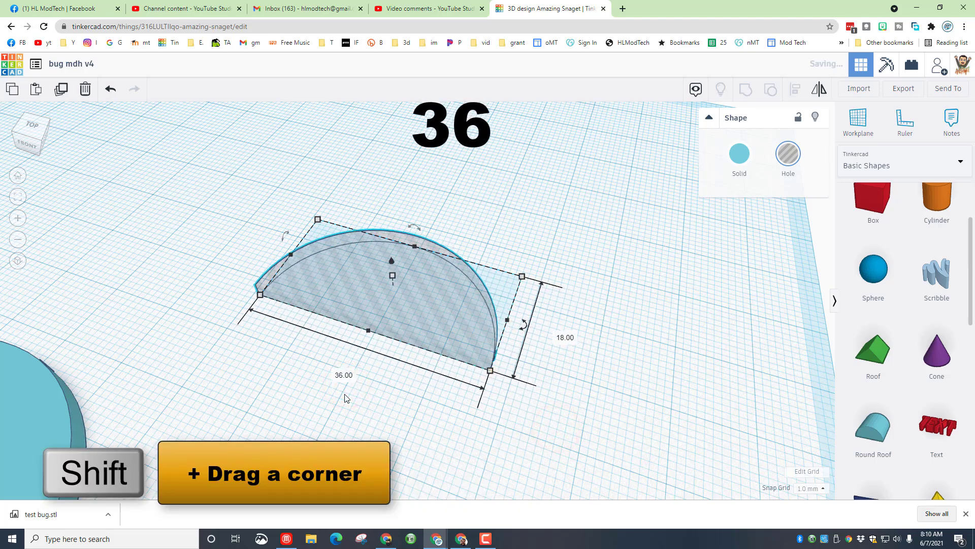
pyautogui.click(340, 393)
# Step: Set the half-disc hole's depth to 17 mm
pyautogui.scroll(-5, 340, 393)
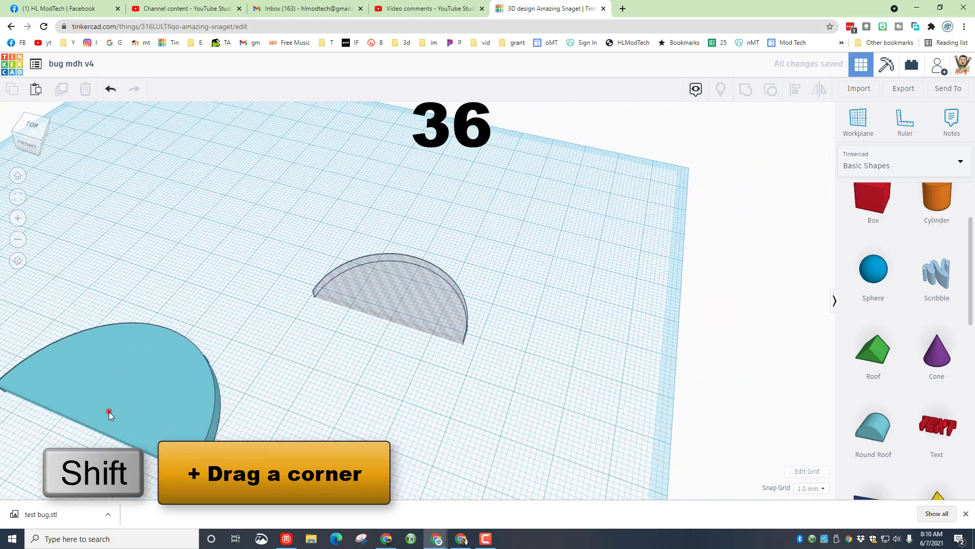
pyautogui.click(108, 412)
pyautogui.click(406, 290)
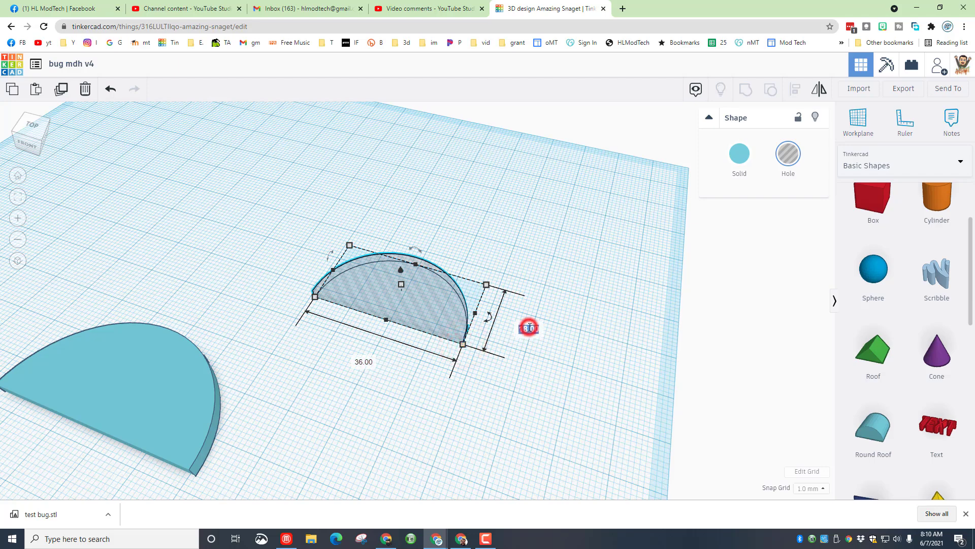
pyautogui.write('17')
pyautogui.press('Return')
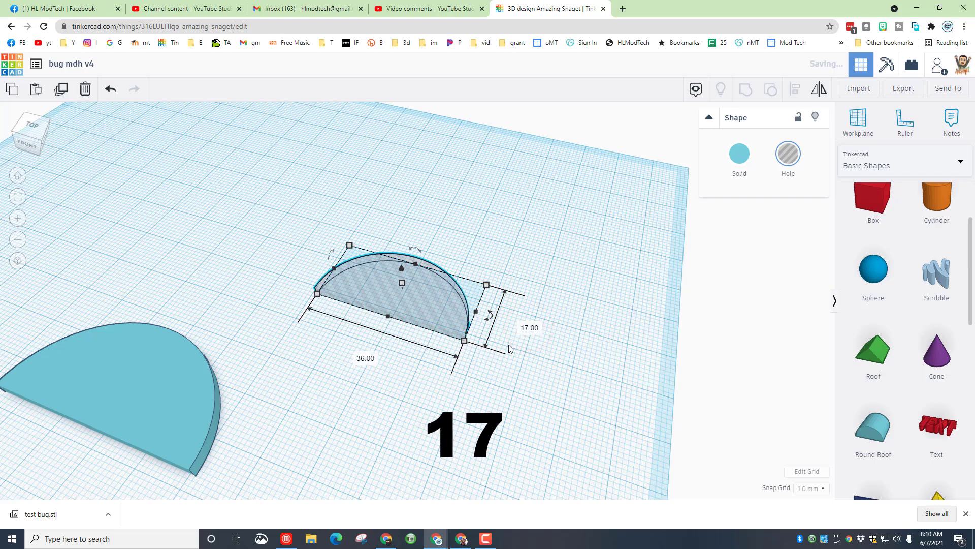
# Step: Align the hole to the solid half-disc, centred along its width and flush with its straight edge
pyautogui.moveTo(211, 355); pyautogui.dragTo(491, 444)
pyautogui.click(795, 92)
pyautogui.scroll(-1, 127, 385)
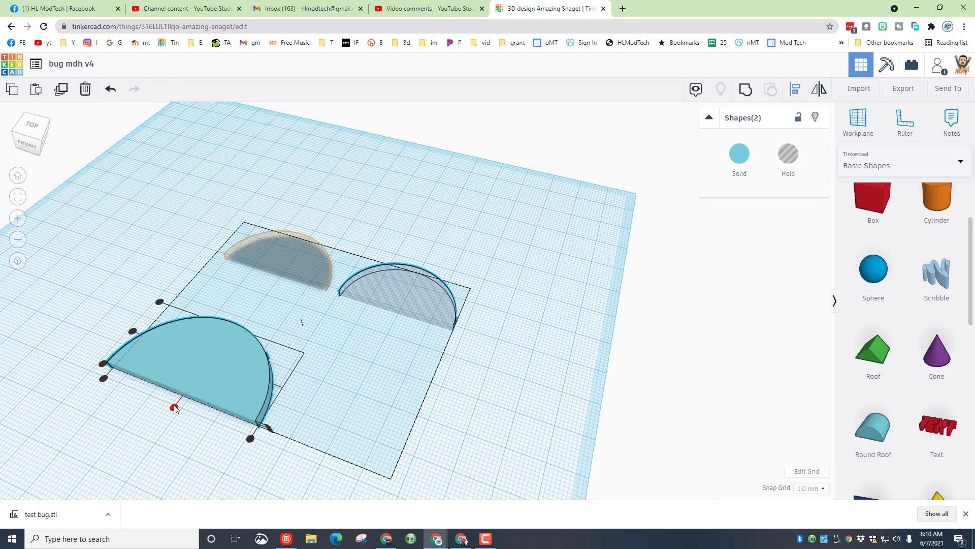
pyautogui.click(174, 406)
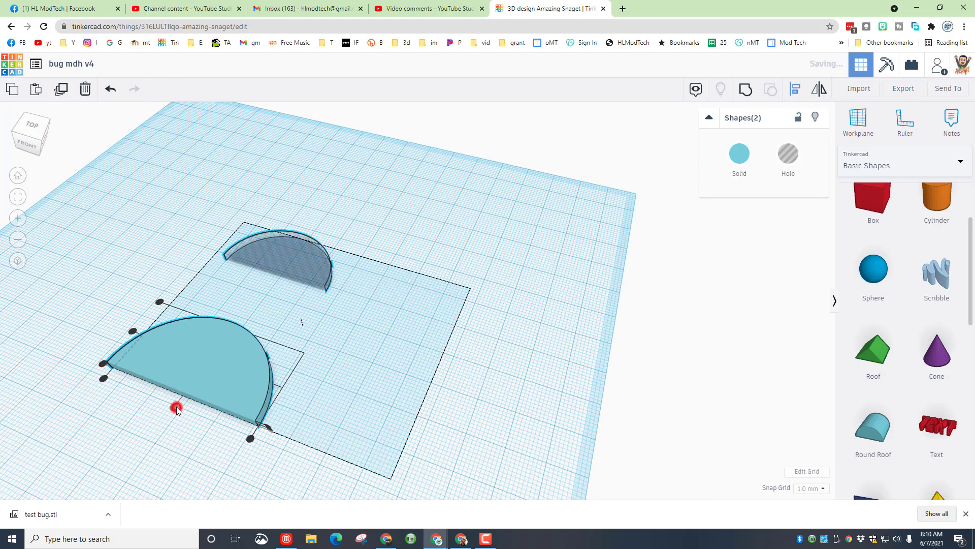
pyautogui.click(104, 365)
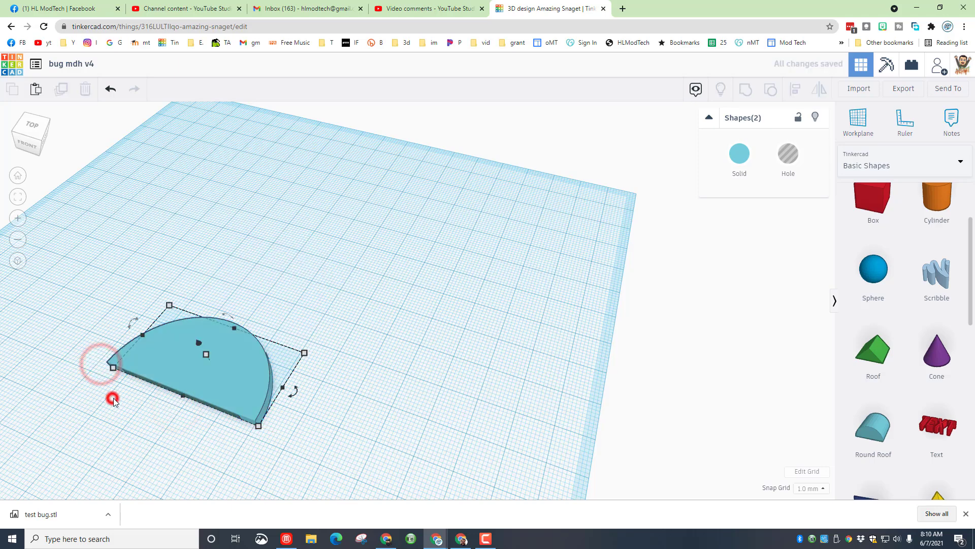
pyautogui.click(114, 398)
# Step: Set the half-disc hole's height to 4 mm
pyautogui.click(158, 385)
pyautogui.moveTo(200, 363); pyautogui.dragTo(235, 367)
pyautogui.click(250, 367)
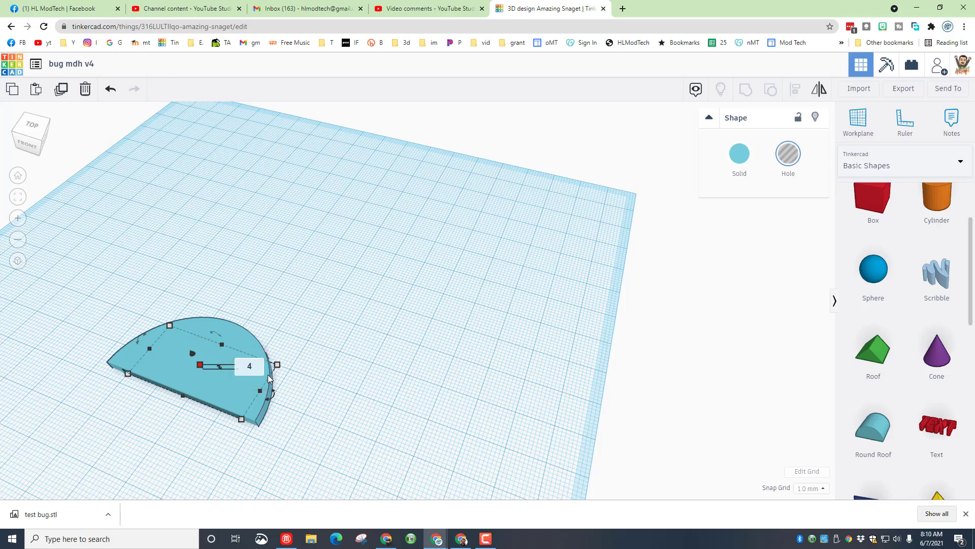
pyautogui.write('4')
pyautogui.press('Return')
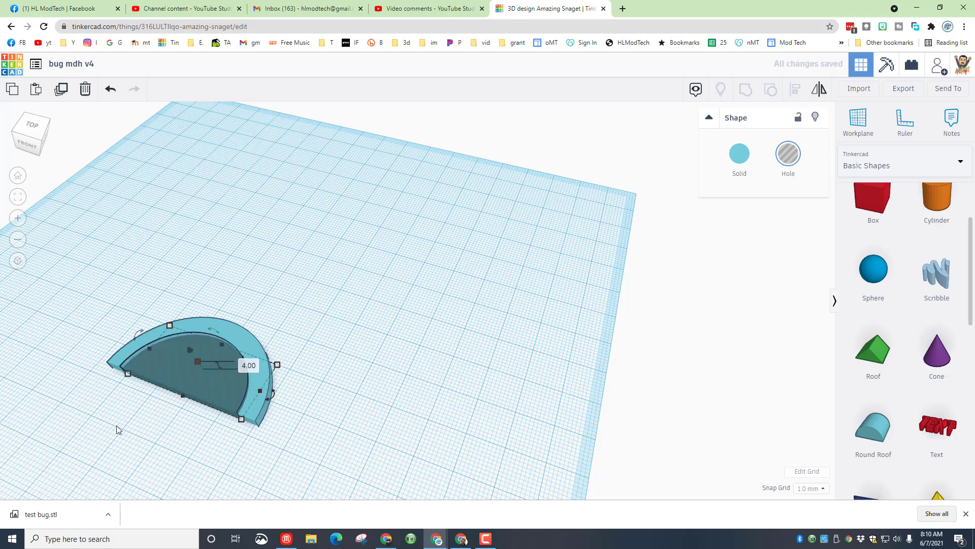
pyautogui.click(116, 430)
# Step: Nudge the hole 2 mm inward from the half-disc's straight edge
pyautogui.click(194, 375)
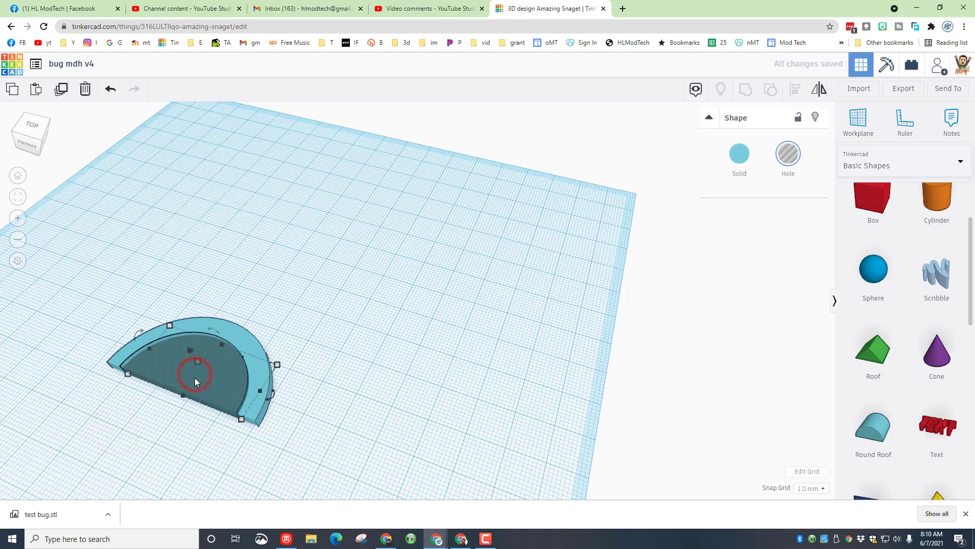
pyautogui.press('Up')
pyautogui.press('Up')
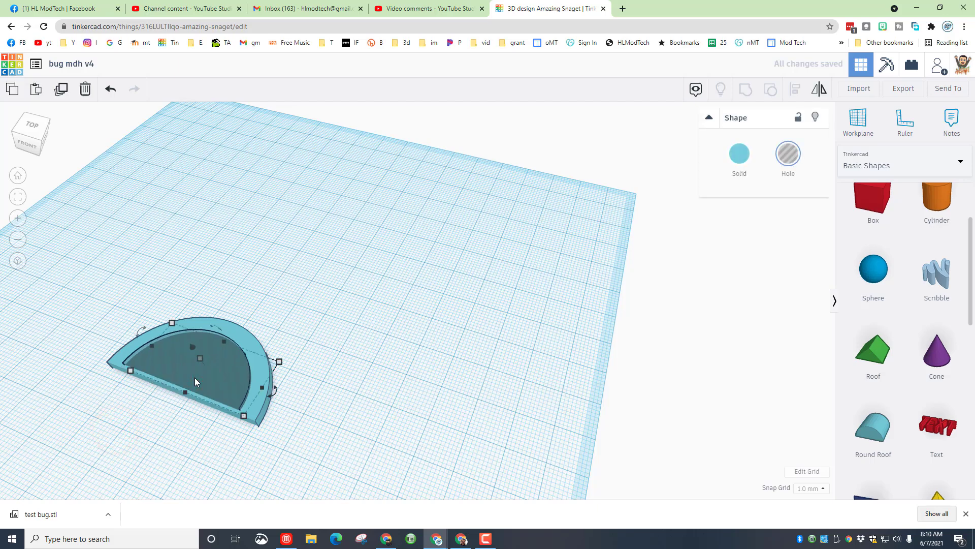
# Step: Group the solid half-disc with the hole to cut out its centre
pyautogui.click(131, 287)
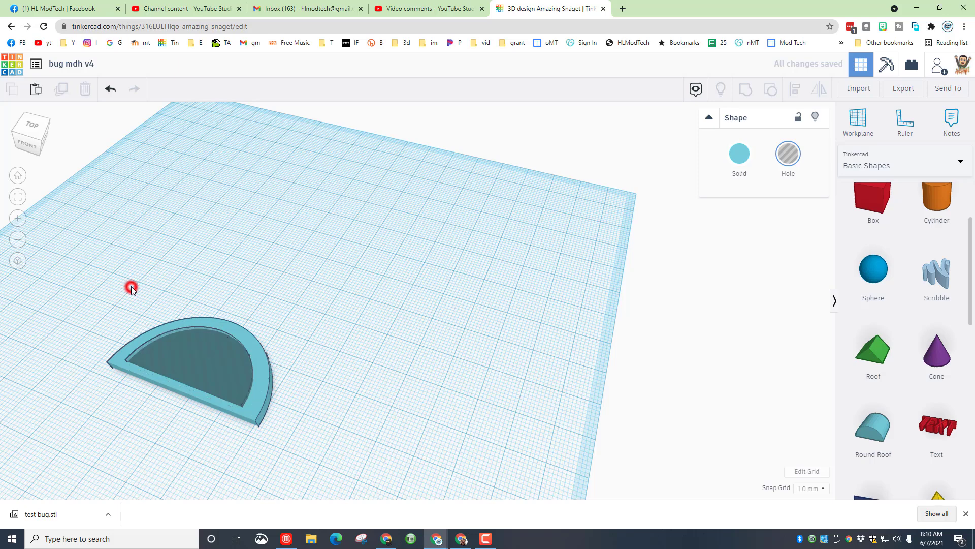
pyautogui.moveTo(151, 274); pyautogui.dragTo(223, 376)
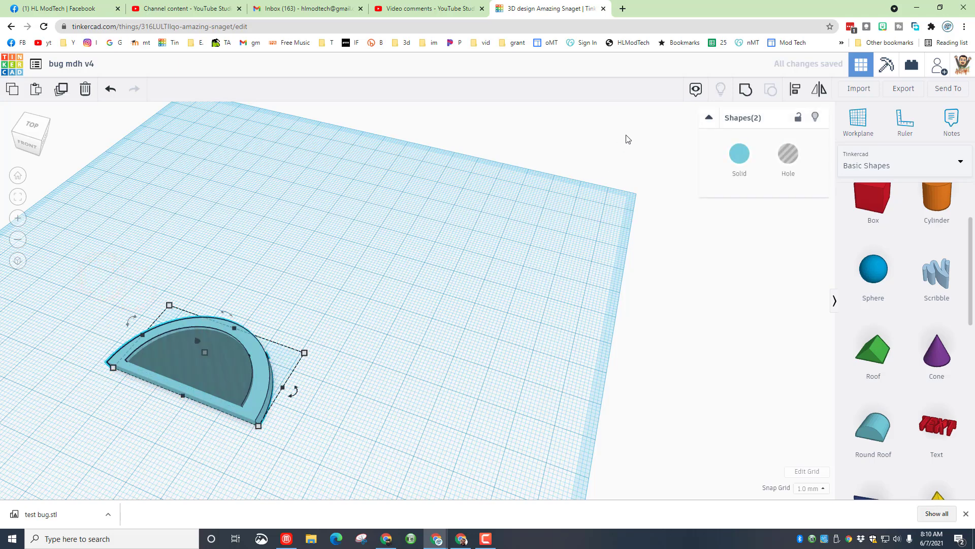
pyautogui.click(744, 91)
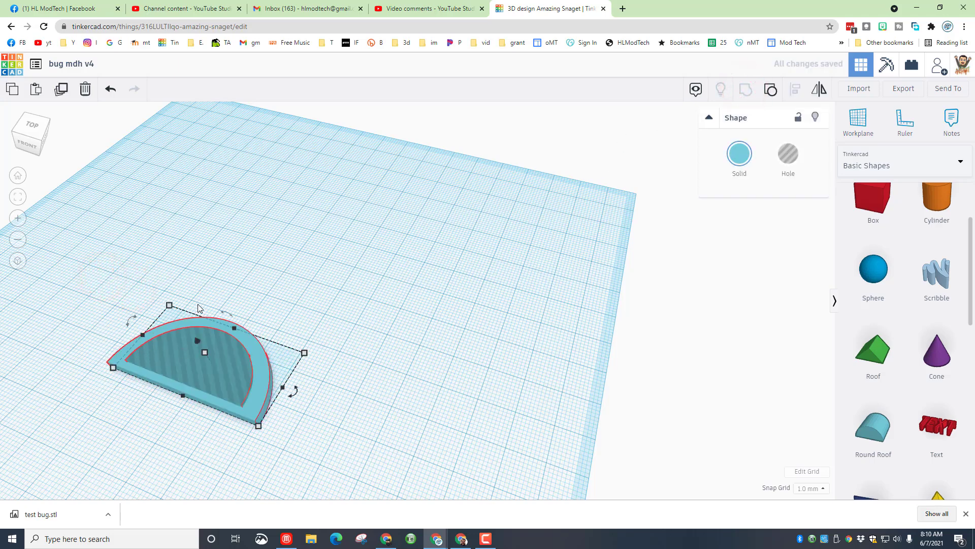
# Step: Add a hole box beside the half-disc and scale it uniformly to a 40 mm cube
pyautogui.moveTo(142, 439); pyautogui.dragTo(313, 409, button='right')
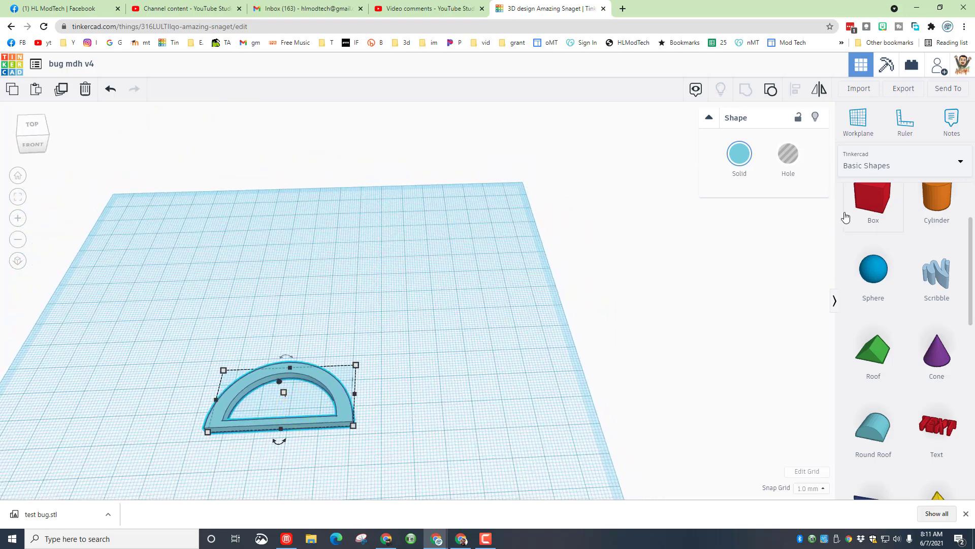
pyautogui.scroll(2, 858, 218)
pyautogui.moveTo(873, 216); pyautogui.dragTo(408, 367)
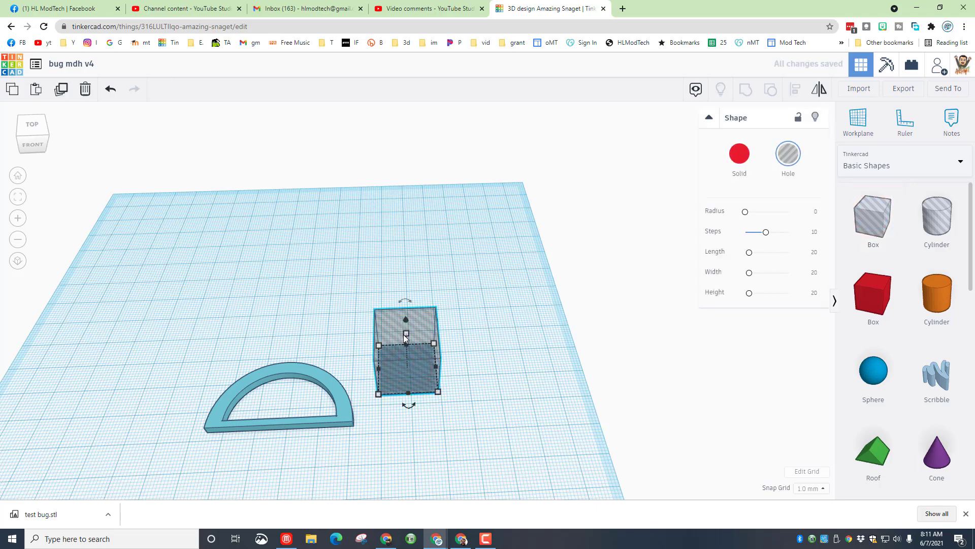
pyautogui.keyDown('shift'); pyautogui.moveTo(405, 334); pyautogui.dragTo(404, 258); pyautogui.keyUp('shift')
pyautogui.click(456, 320)
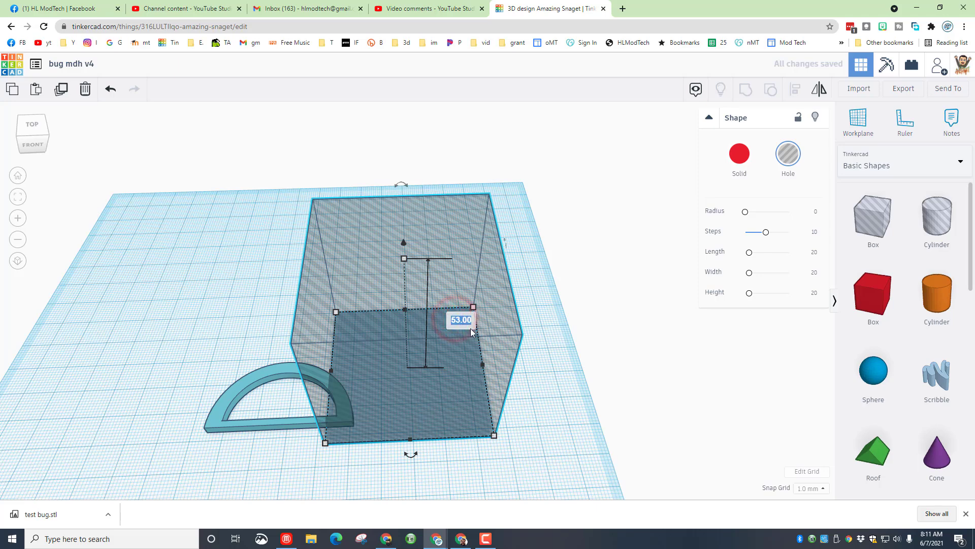
pyautogui.press('Return')
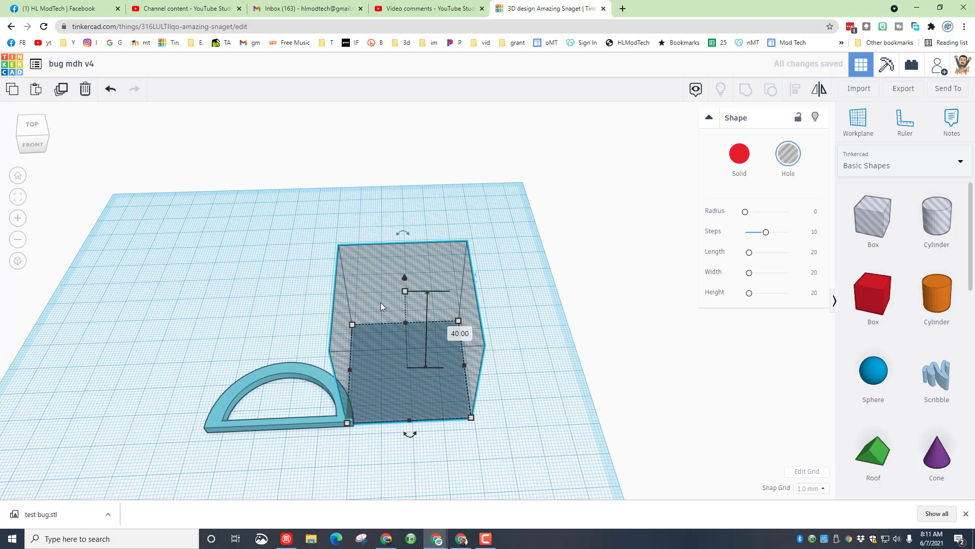
# Step: Set the hole box's height to 4 mm
pyautogui.click(405, 291)
pyautogui.click(457, 336)
pyautogui.write('4')
pyautogui.press('Return')
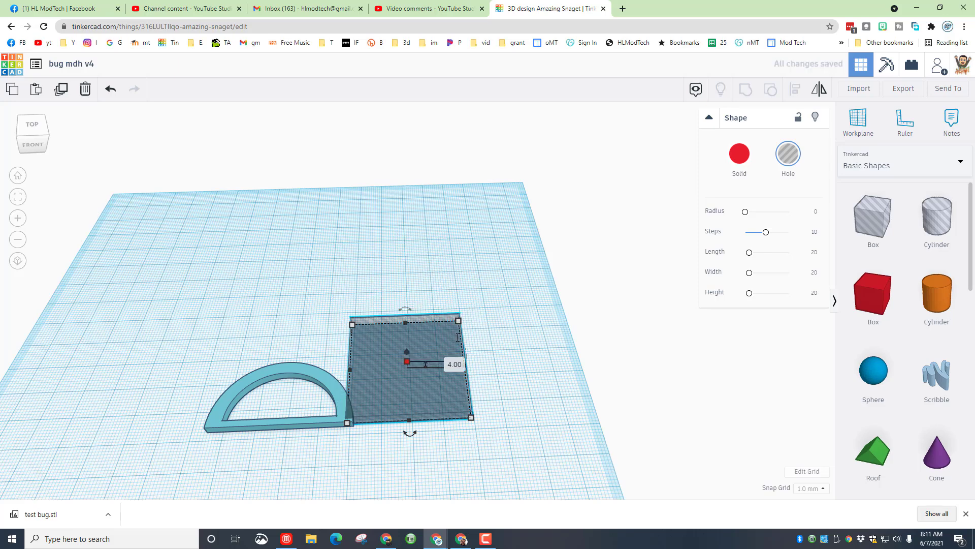
# Step: Rotate the flat hole box 22.5° counterclockwise on the workplane
pyautogui.moveTo(402, 435)
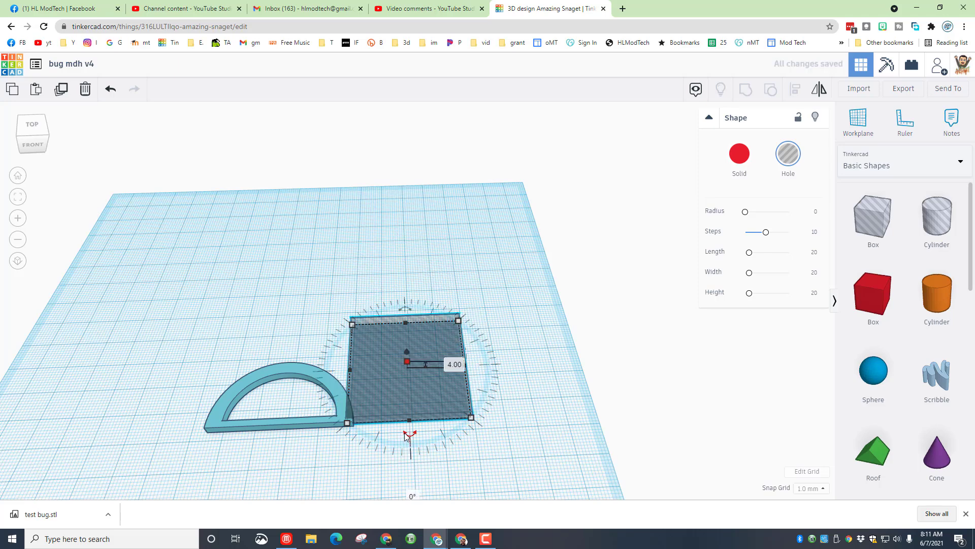
pyautogui.moveTo(405, 435); pyautogui.dragTo(435, 429)
pyautogui.click(407, 395)
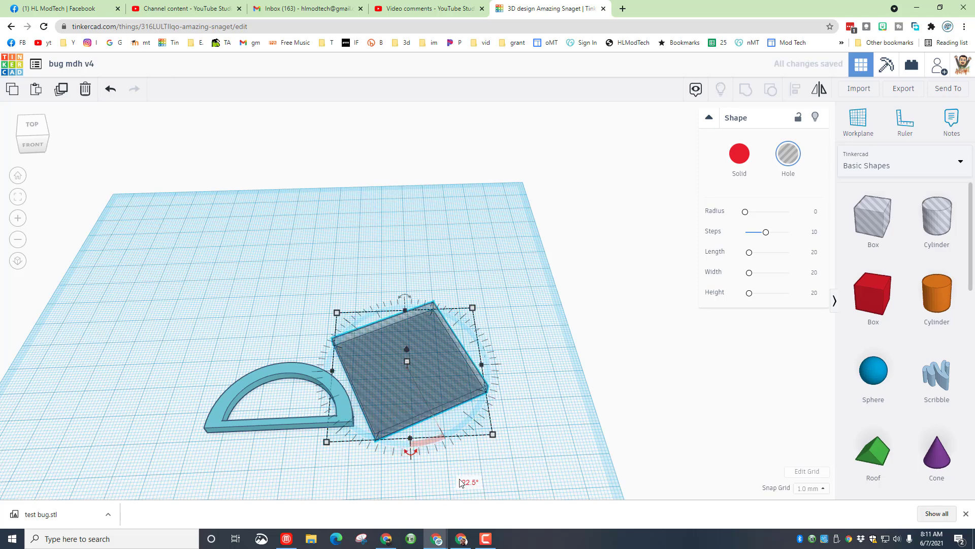
# Step: Move the rotated hole over the right end of the half-disc ring and group both to cut that end away
pyautogui.click(224, 453)
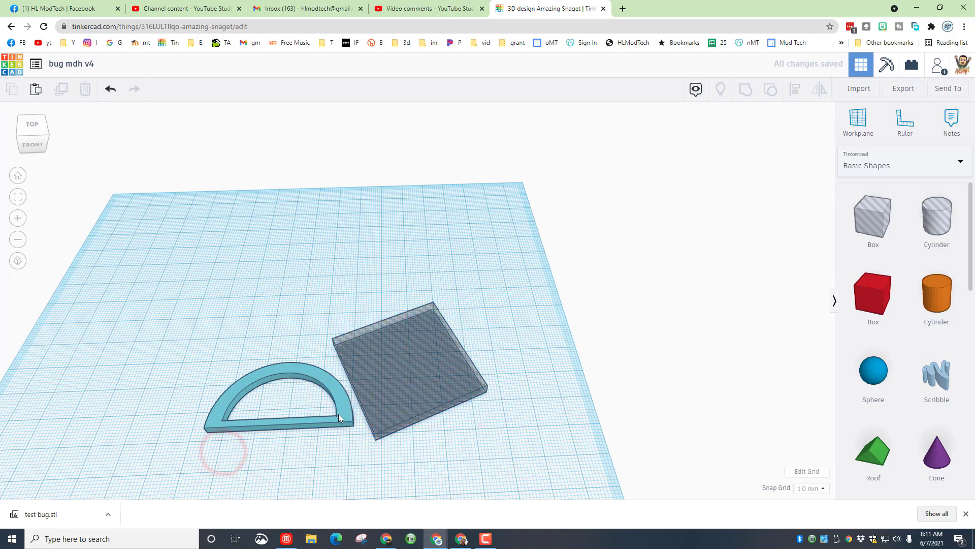
pyautogui.click(391, 412)
pyautogui.moveTo(391, 413); pyautogui.dragTo(368, 399)
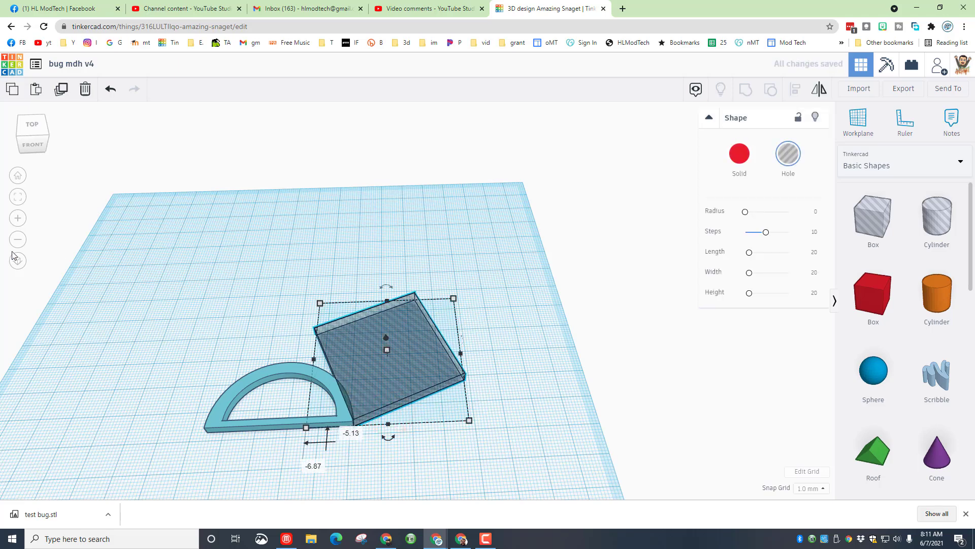
pyautogui.click(19, 200)
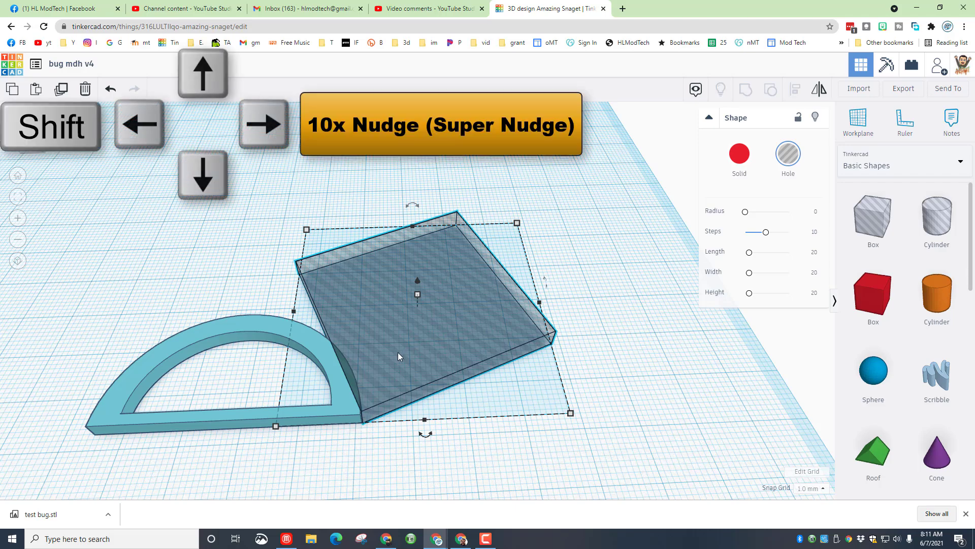
pyautogui.hotkey('shift', 'Left')
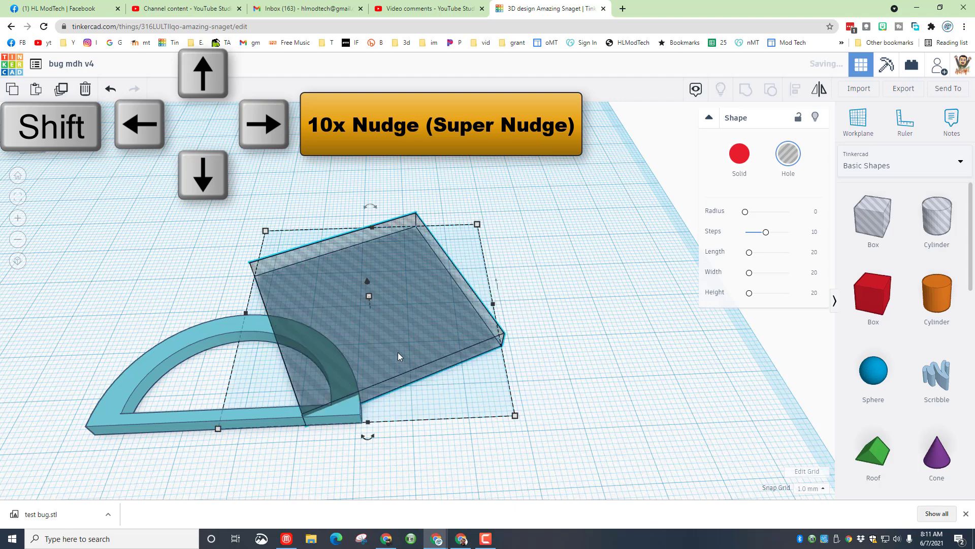
pyautogui.hotkey('shift', 'Down')
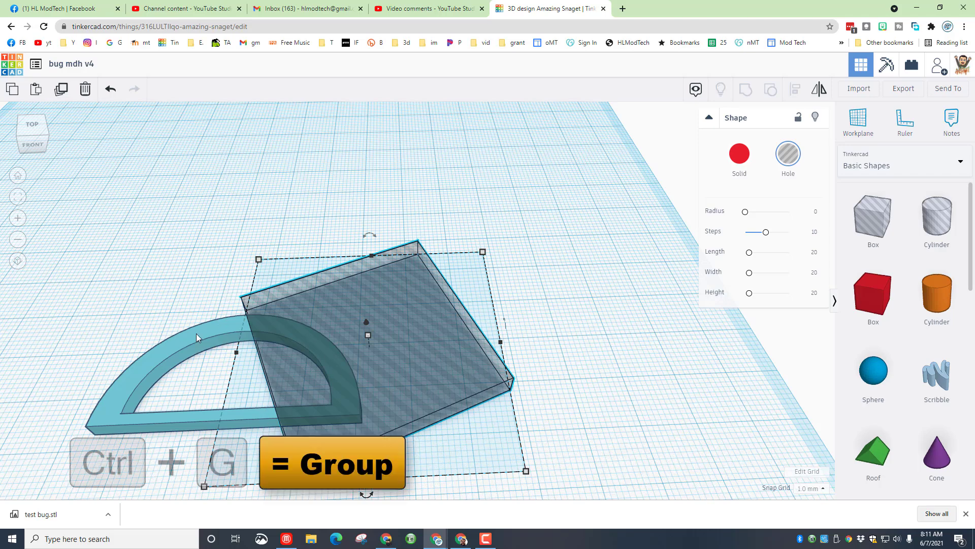
pyautogui.moveTo(179, 262); pyautogui.dragTo(368, 452)
pyautogui.click(745, 89)
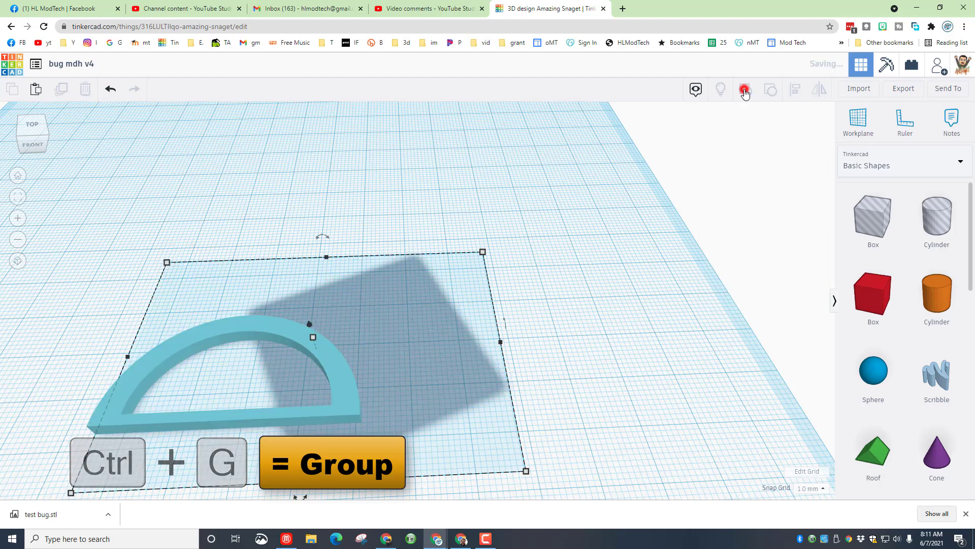
# Step: Add another hole box near the open end of the ring and scale it uniformly to 5 mm
pyautogui.moveTo(867, 220); pyautogui.dragTo(339, 364)
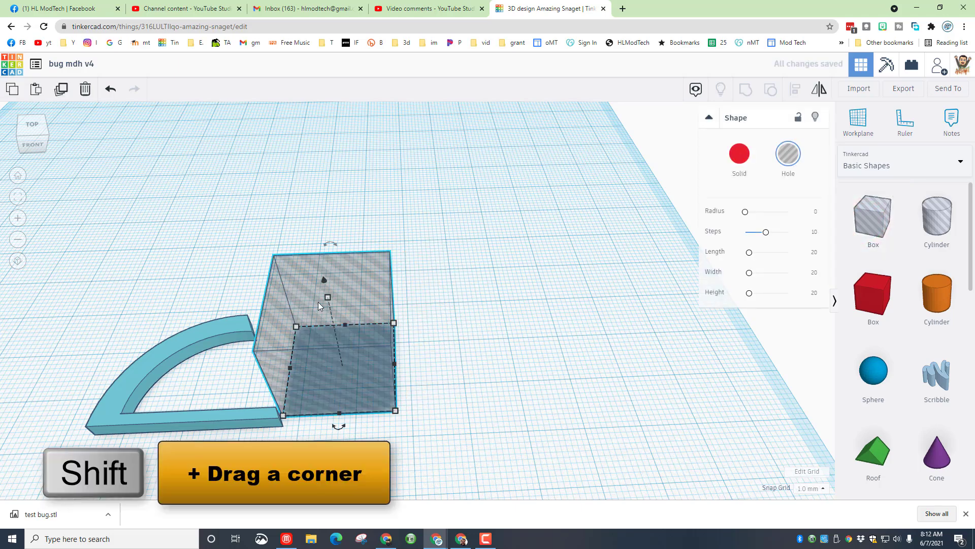
pyautogui.keyDown('shift'); pyautogui.moveTo(328, 299); pyautogui.dragTo(385, 345); pyautogui.keyUp('shift')
pyautogui.write('5')
pyautogui.press('Return')
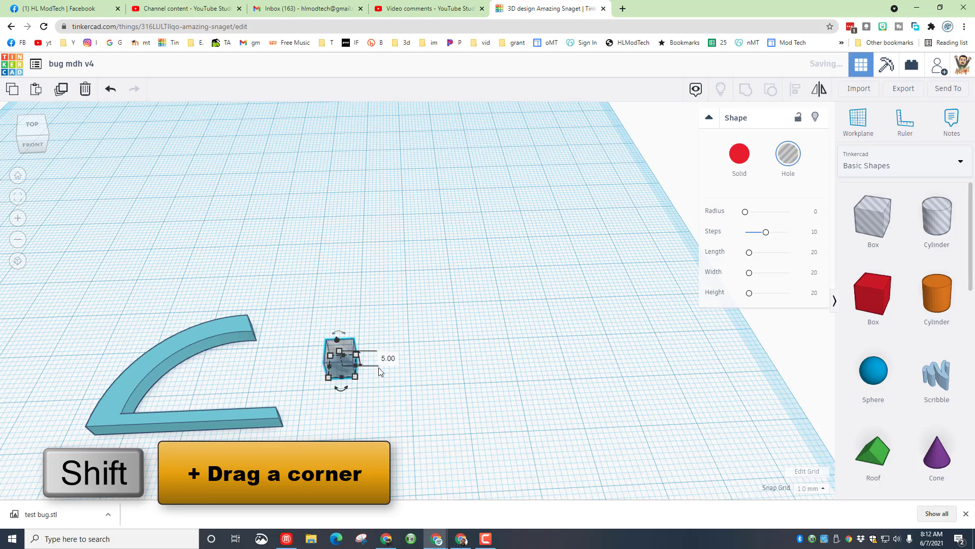
# Step: Rotate the 5 mm hole box 22.5° clockwise on the workplane
pyautogui.click(18, 197)
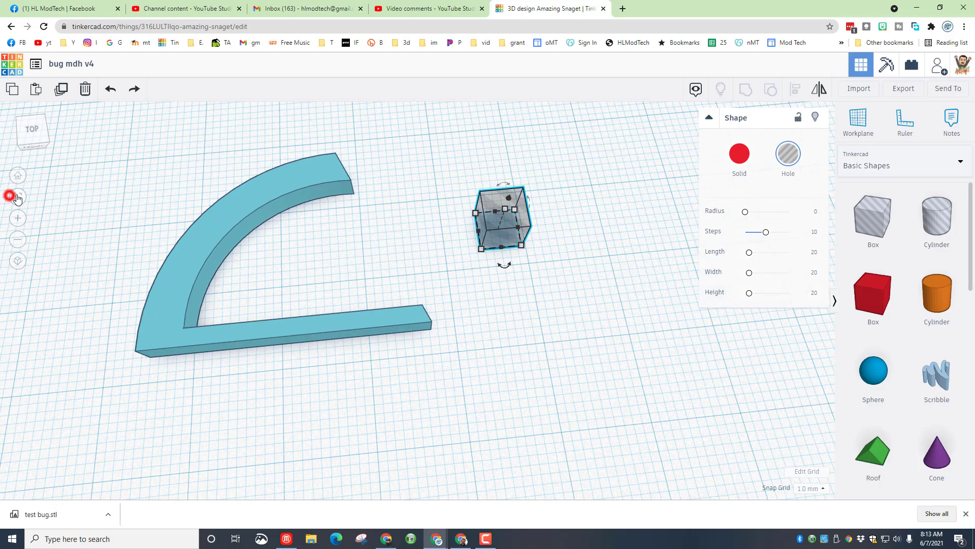
pyautogui.scroll(-3, 407, 470)
pyautogui.moveTo(429, 448); pyautogui.dragTo(396, 404)
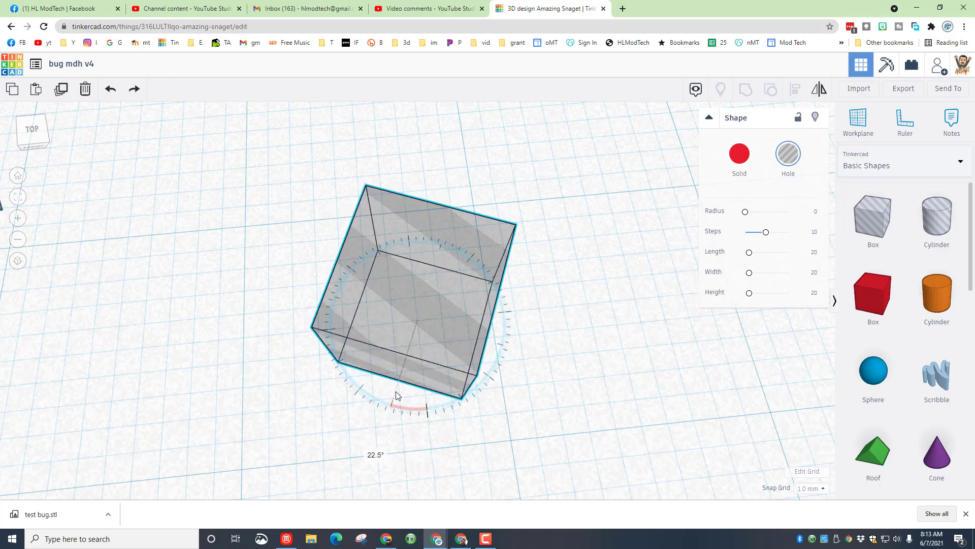
pyautogui.moveTo(405, 359); pyautogui.dragTo(404, 360)
pyautogui.scroll(-5, 406, 358)
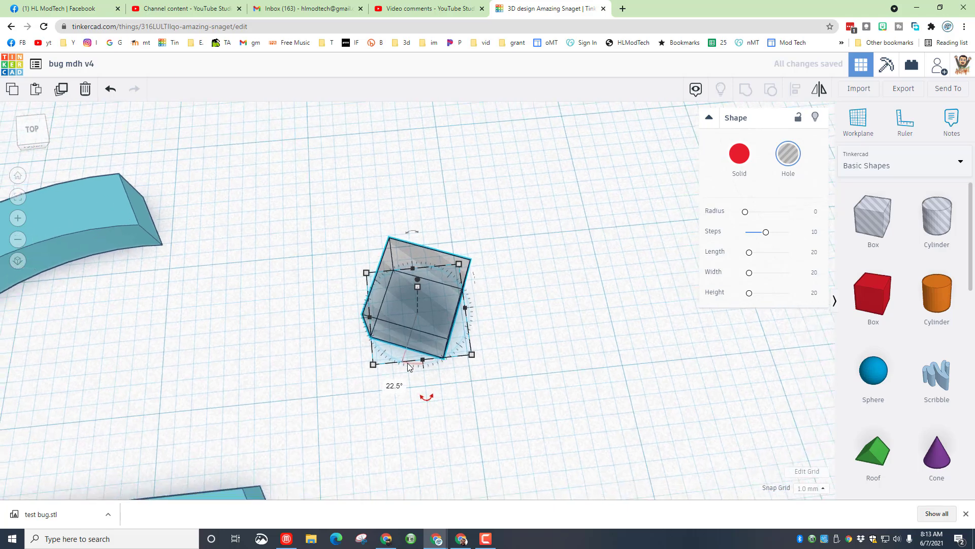
# Step: Nudge the small rotated hole over the free end of the straight bar so it covers the angled tip
pyautogui.press('Down')
pyautogui.press('Down')
pyautogui.press('Down')
pyautogui.press('Down')
pyautogui.press('Down')
pyautogui.press('Down')
pyautogui.press('Down')
pyautogui.press('Down')
pyautogui.press('Down')
pyautogui.press('Down')
pyautogui.press('Down')
pyautogui.press('Down')
pyautogui.press('Down')
pyautogui.press('Down')
pyautogui.press('Down')
pyautogui.press('Down')
pyautogui.press('Down')
pyautogui.press('Down')
pyautogui.press('Down')
pyautogui.press('Down')
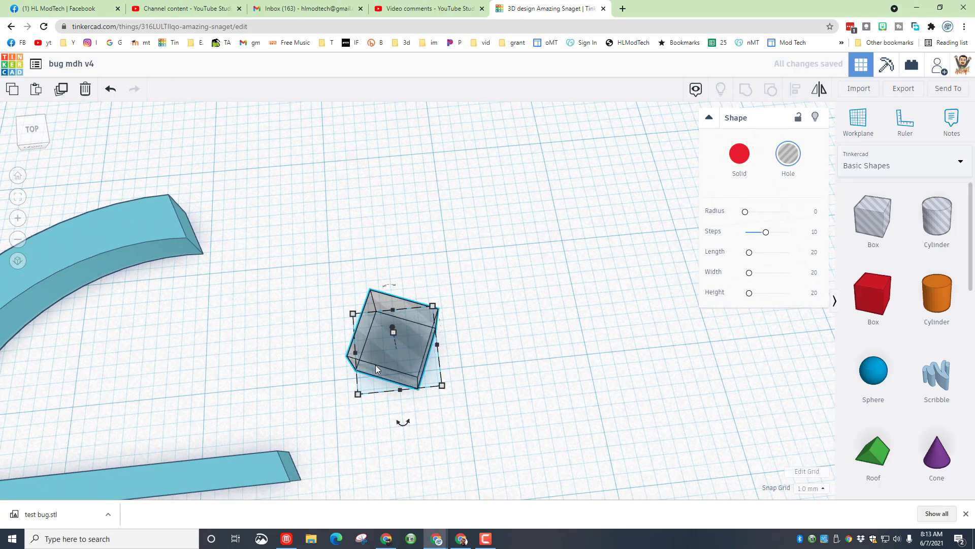
pyautogui.press('Down')
pyautogui.press('Down')
pyautogui.press('Down')
pyautogui.press('Down')
pyautogui.press('Down')
pyautogui.press('Down')
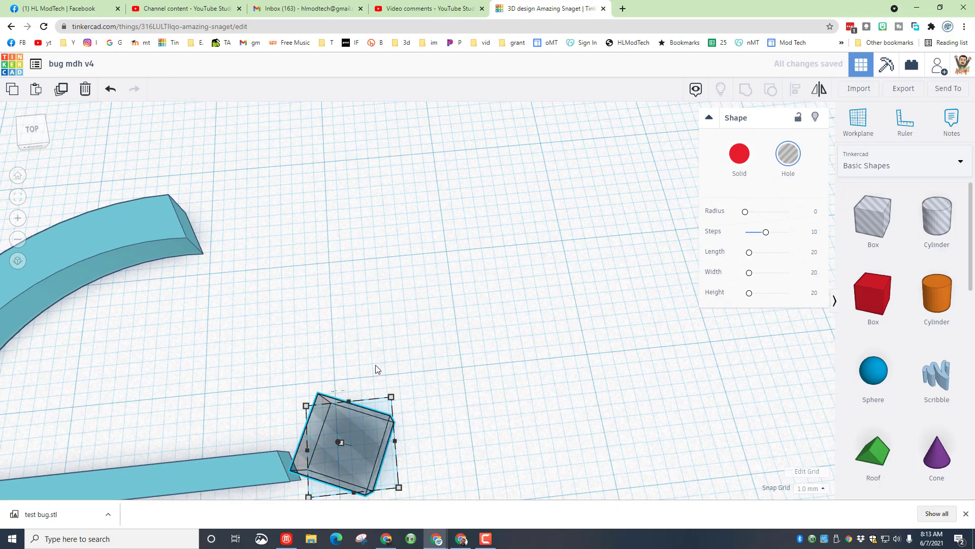
pyautogui.press('Left')
pyautogui.press('Left')
pyautogui.press('Left')
pyautogui.press('Left')
pyautogui.press('Left')
pyautogui.press('Left')
pyautogui.press('Left')
pyautogui.press('Left')
pyautogui.press('Left')
pyautogui.press('Left')
pyautogui.press('Up')
pyautogui.press('Up')
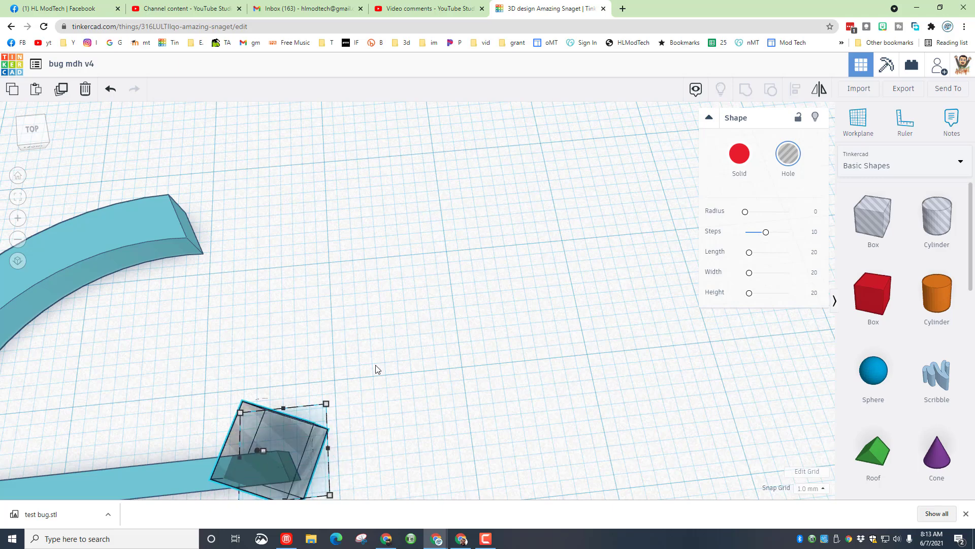
pyautogui.click(19, 198)
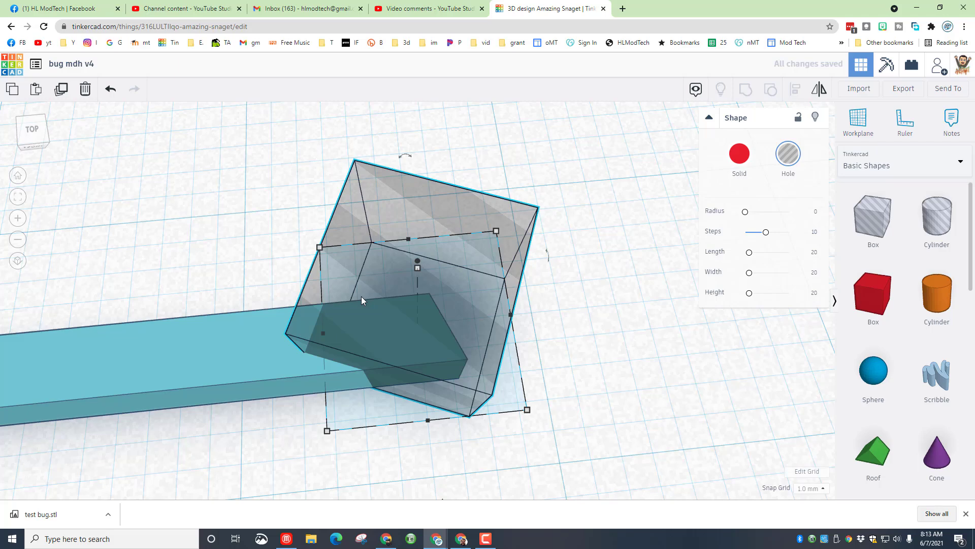
pyautogui.press('Down')
pyautogui.press('Down')
pyautogui.press('Down')
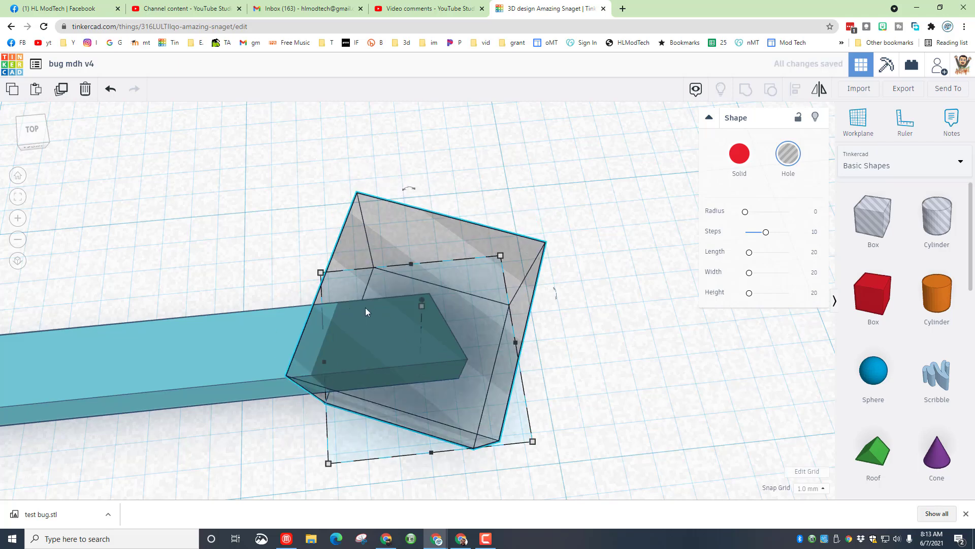
pyautogui.press('Left')
pyautogui.press('Left')
pyautogui.press('Left')
pyautogui.press('Left')
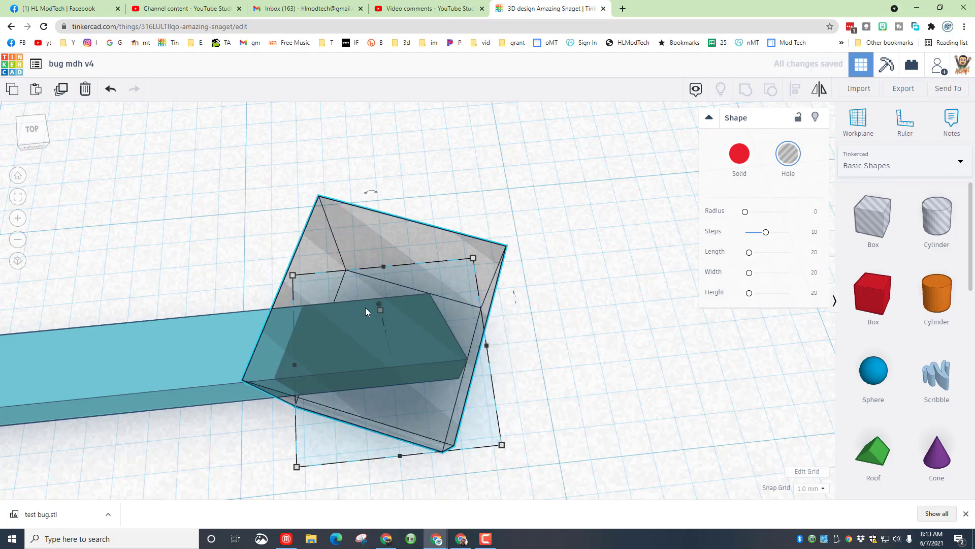
# Step: Group the small hole with the teal frame to trim the straight bar's tip
pyautogui.moveTo(589, 382); pyautogui.dragTo(254, 233, button='right')
pyautogui.moveTo(253, 230); pyautogui.dragTo(446, 385)
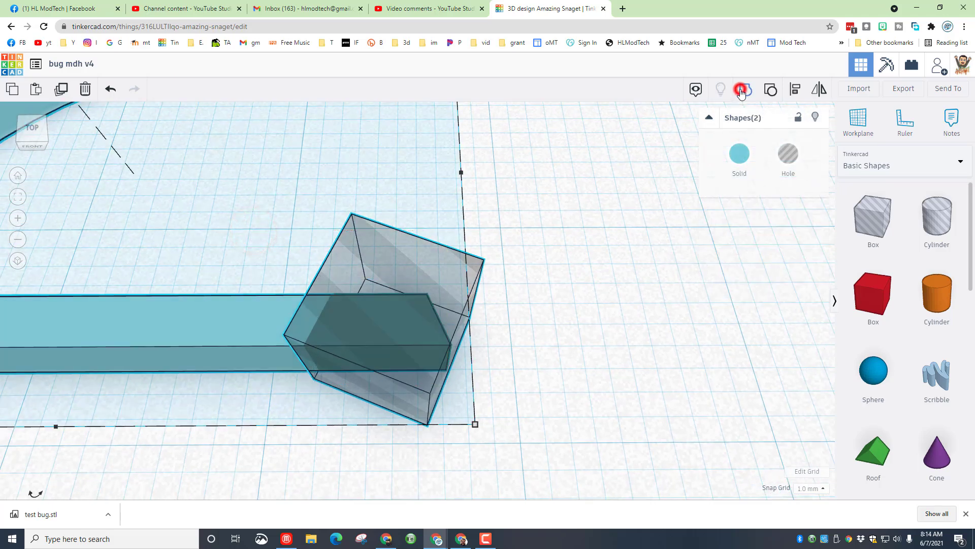
pyautogui.click(741, 90)
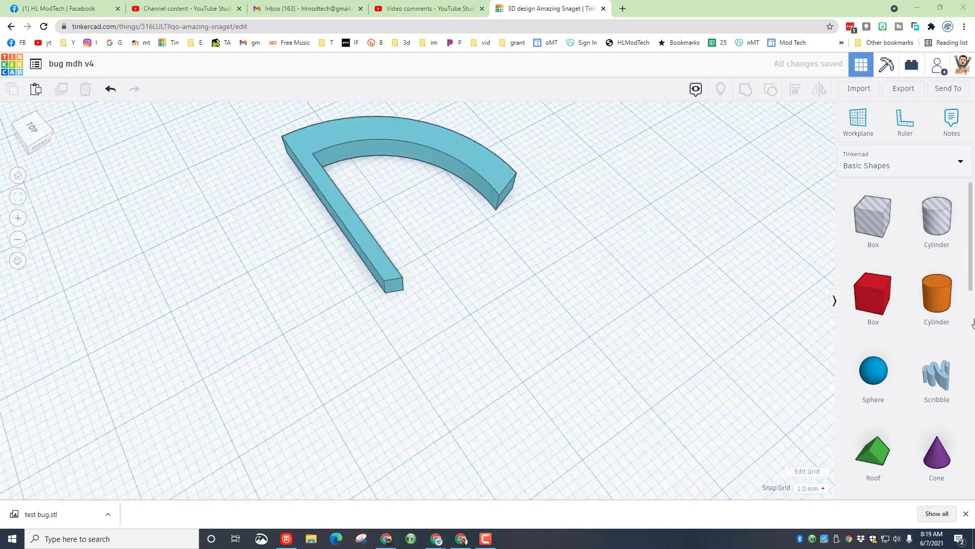
# Step: Add a solid red box beside the teal frame and set its width to 3 mm
pyautogui.moveTo(474, 290); pyautogui.dragTo(323, 205, button='right')
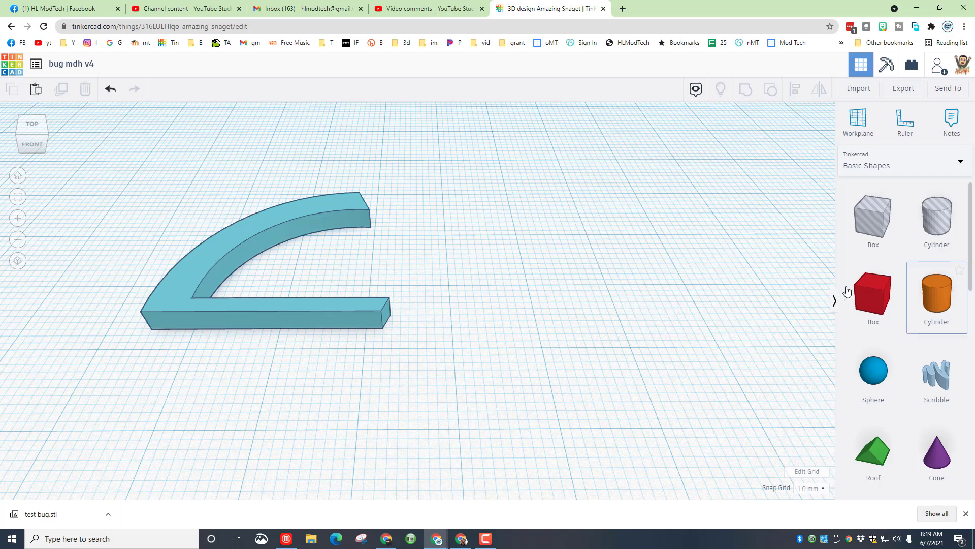
pyautogui.moveTo(851, 296); pyautogui.dragTo(546, 249)
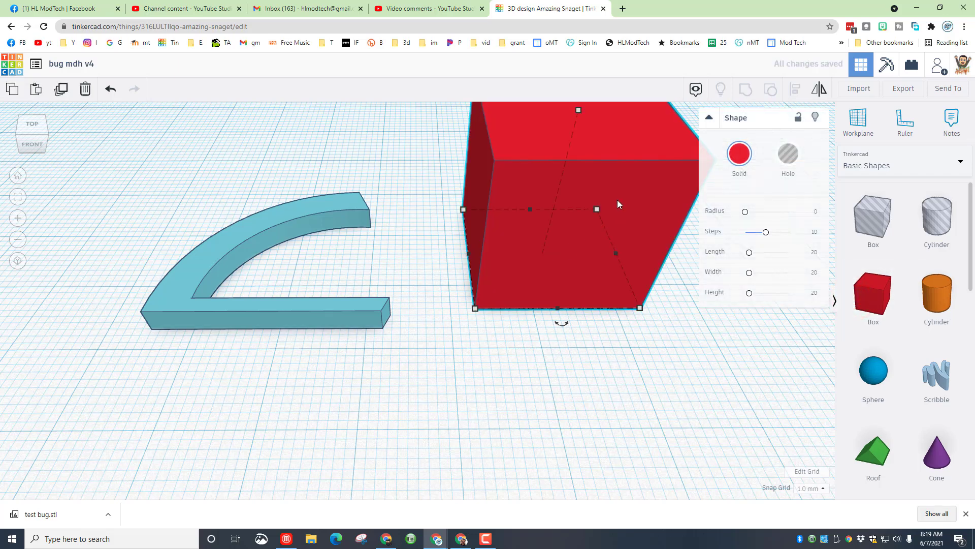
pyautogui.moveTo(618, 257); pyautogui.dragTo(544, 258)
pyautogui.click(522, 349)
pyautogui.write('3')
pyautogui.press('Return')
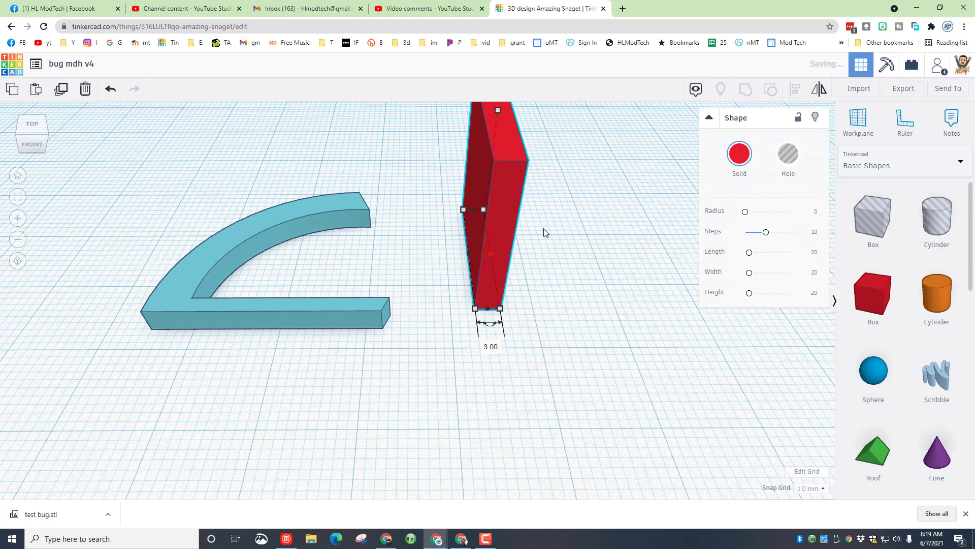
# Step: Set the red box's height to 3 mm and its length to 25 mm
pyautogui.moveTo(502, 109)
pyautogui.click(542, 191)
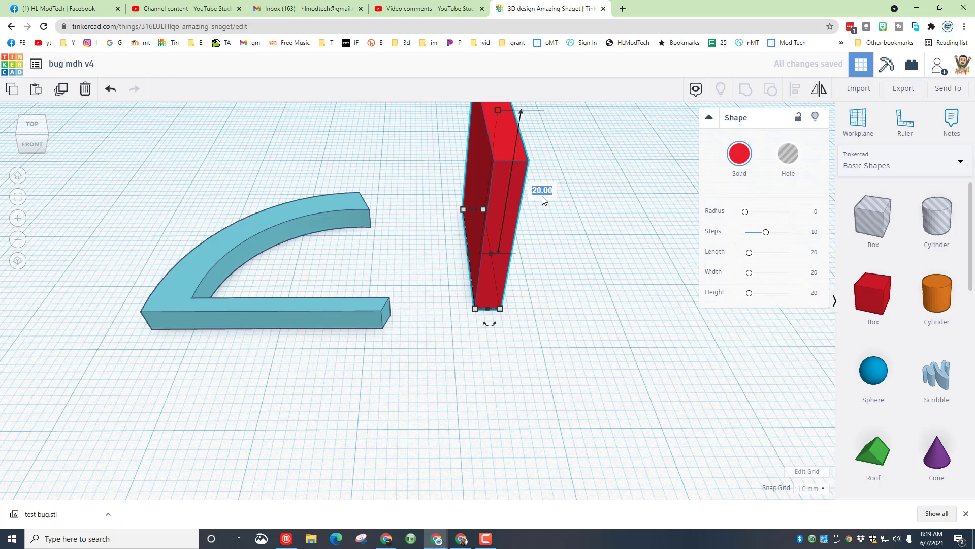
pyautogui.write('3')
pyautogui.press('Return')
pyautogui.click(499, 308)
pyautogui.click(545, 254)
pyautogui.write('25')
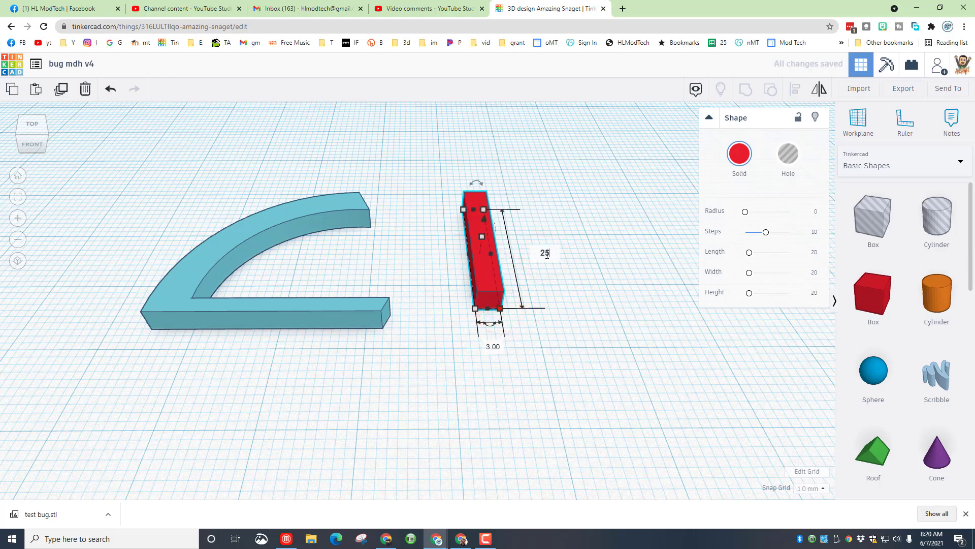
pyautogui.press('Return')
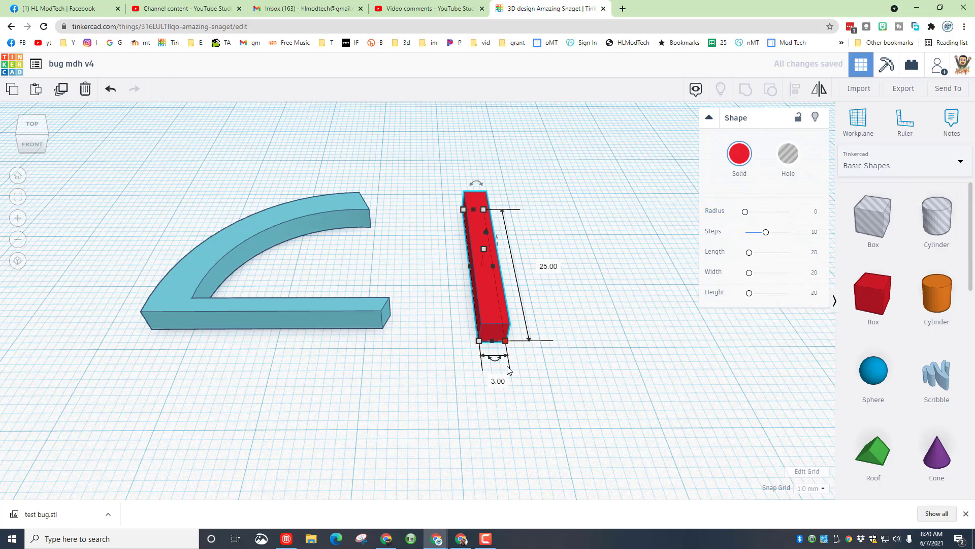
# Step: Rotate the red bar 22.5° counterclockwise on the workplane
pyautogui.moveTo(500, 362); pyautogui.dragTo(525, 334)
pyautogui.moveTo(486, 366)
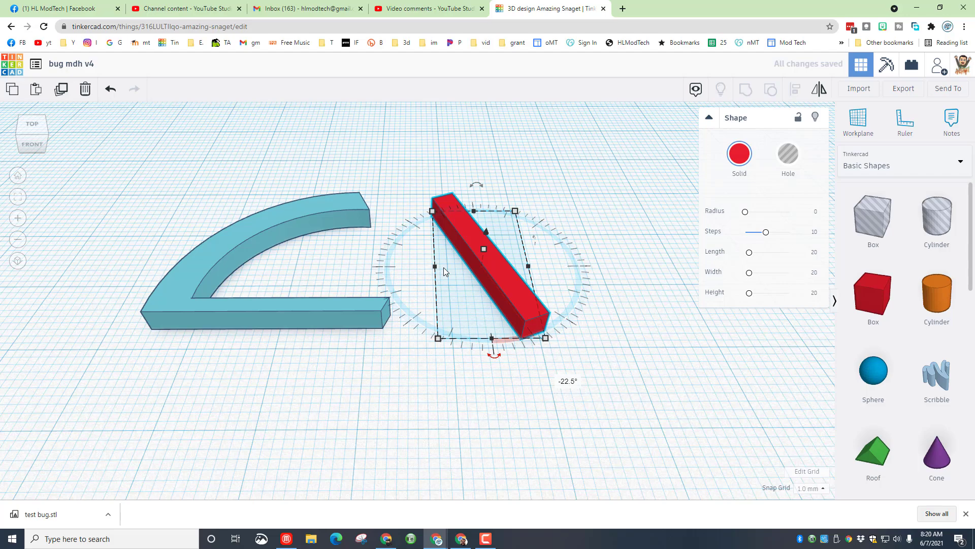
# Step: Place a workplane on the end face of the teal frame's curved arm and drop the angled red bar onto it
pyautogui.moveTo(437, 263); pyautogui.dragTo(483, 222, button='right')
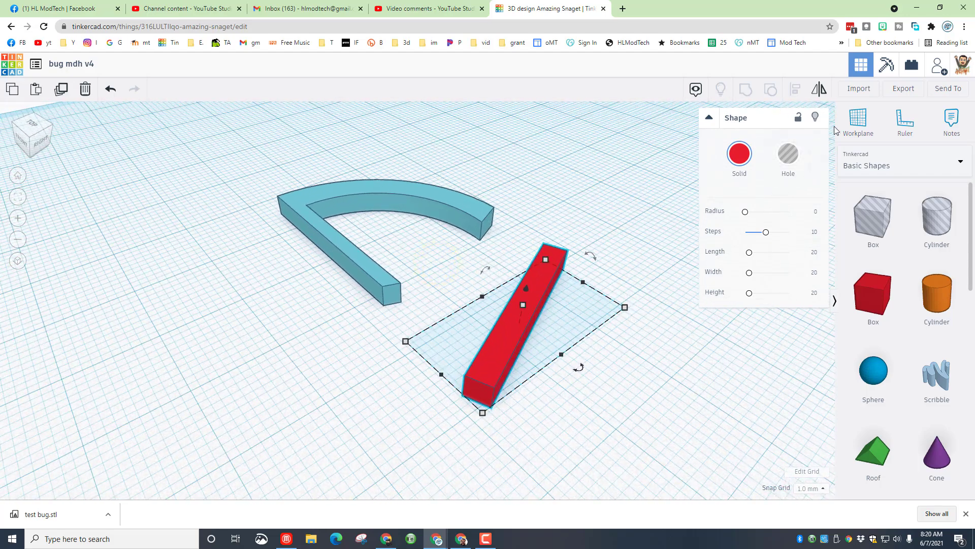
pyautogui.click(856, 121)
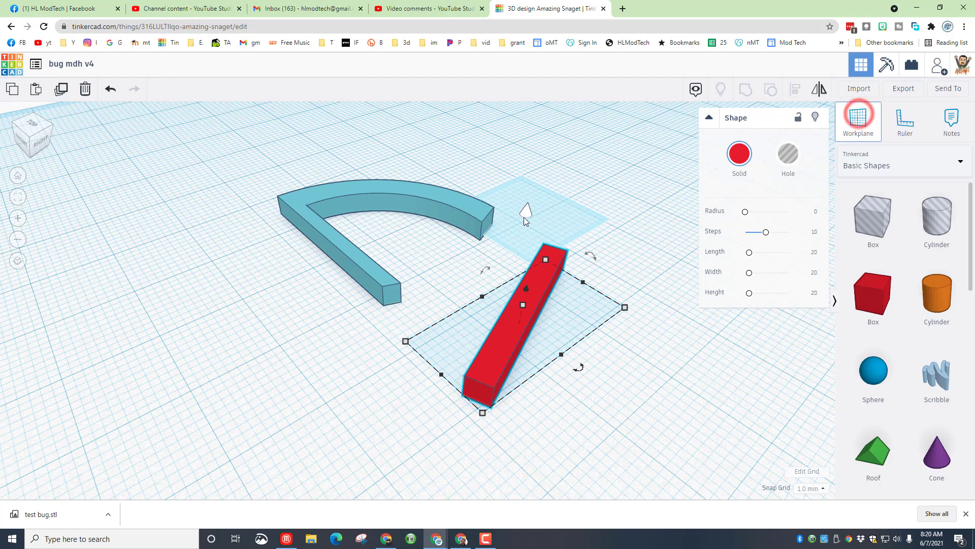
pyautogui.click(487, 224)
pyautogui.press('d')
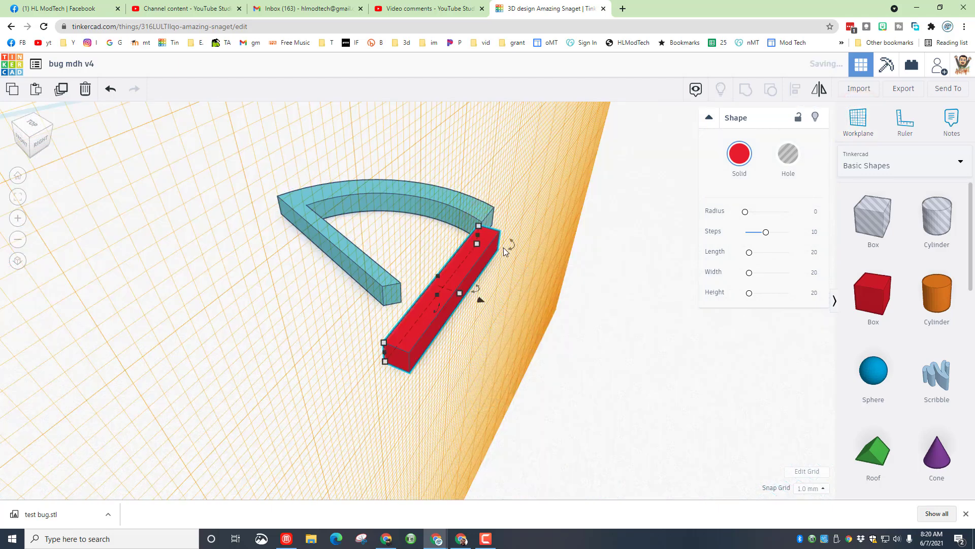
pyautogui.hotkey('ctrl', 'z')
pyautogui.hotkey('ctrl', 'y')
# Step: Nudge the red bar along the arm's end face toward the arm's outer edge and restore the default workplane
pyautogui.press('Up')
pyautogui.press('Up')
pyautogui.press('Up')
pyautogui.press('Up')
pyautogui.press('Up')
pyautogui.press('Up')
pyautogui.press('Up')
pyautogui.press('Up')
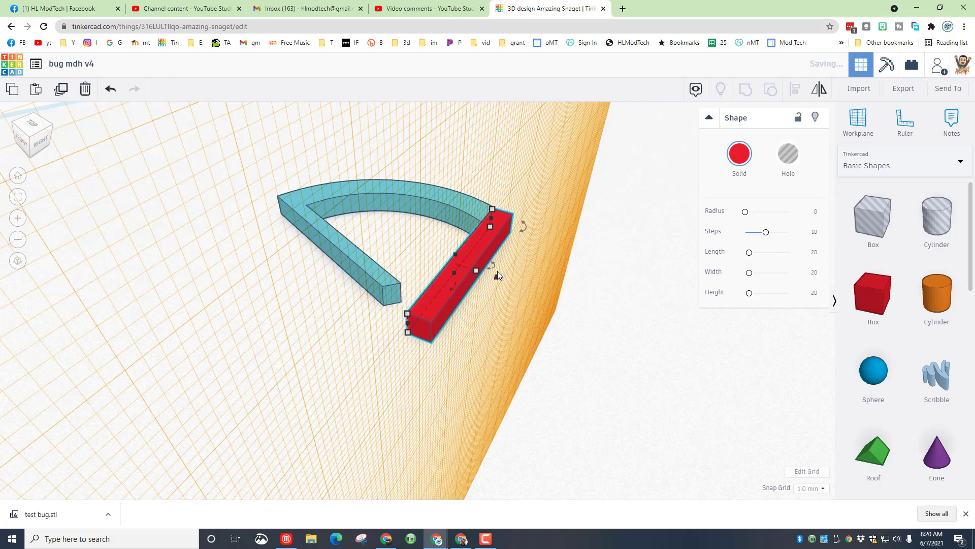
pyautogui.press('w')
pyautogui.click(619, 329)
pyautogui.moveTo(645, 318); pyautogui.dragTo(385, 373, button='right')
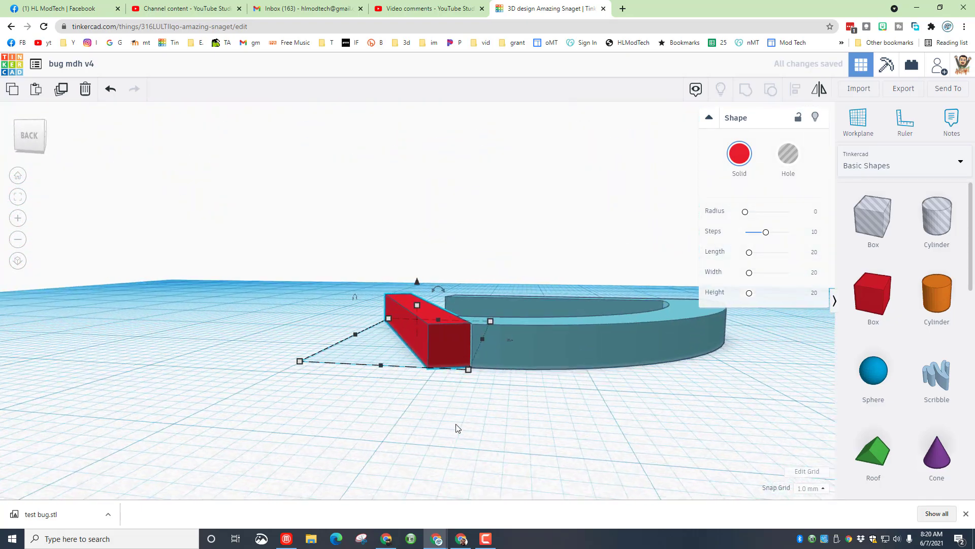
# Step: Place a workplane on the curved arm's end face again and push the red bar into the teal arm
pyautogui.scroll(5, 467, 437)
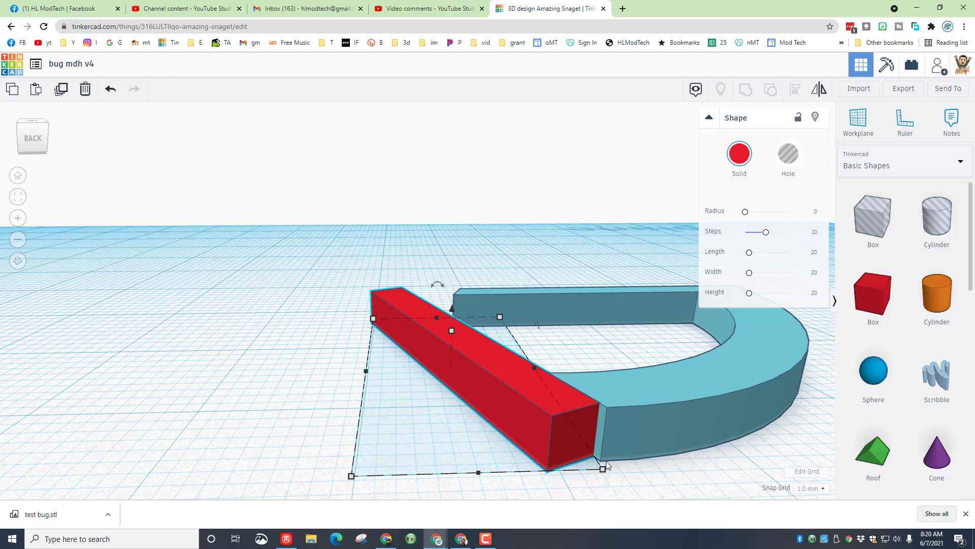
pyautogui.press('w')
pyautogui.click(599, 433)
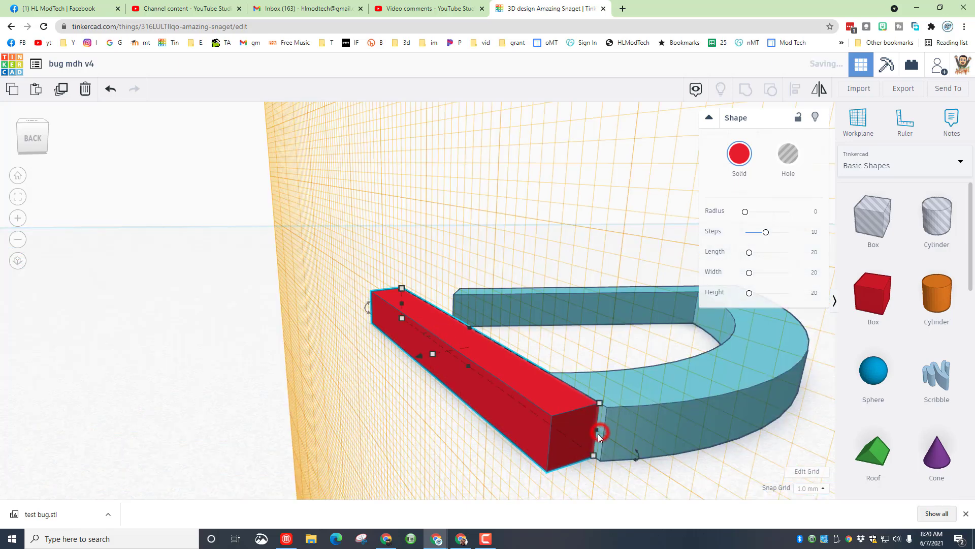
pyautogui.hotkey('ctrl', 'Up')
pyautogui.hotkey('ctrl', 'Up')
pyautogui.hotkey('ctrl', 'Up')
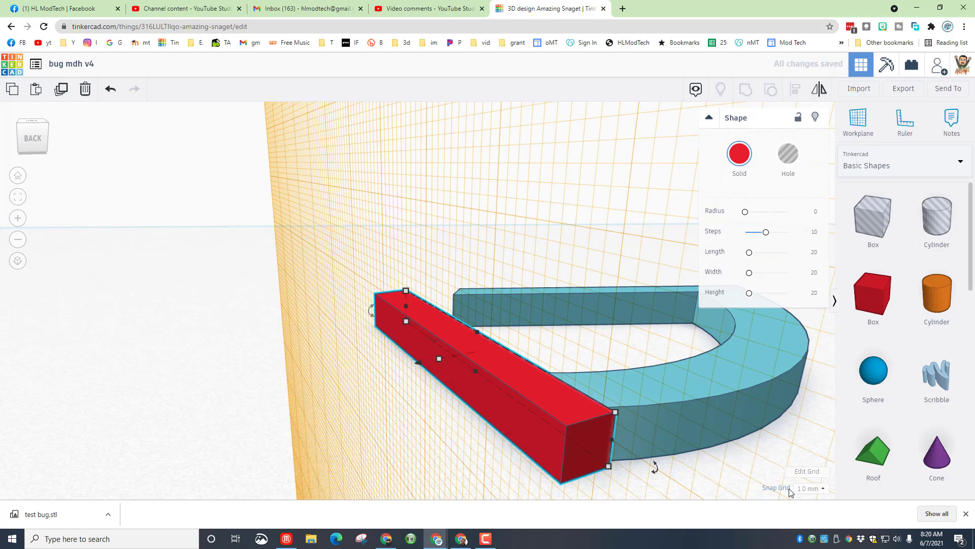
# Step: Set the snap grid to 0.1 mm and back the red bar off until it only slightly overlaps the arm, then restore the default workplane
pyautogui.click(807, 489)
pyautogui.click(810, 395)
pyautogui.hotkey('ctrl', 'Down')
pyautogui.hotkey('ctrl', 'Down')
pyautogui.hotkey('ctrl', 'Down')
pyautogui.hotkey('ctrl', 'Down')
pyautogui.hotkey('ctrl', 'Down')
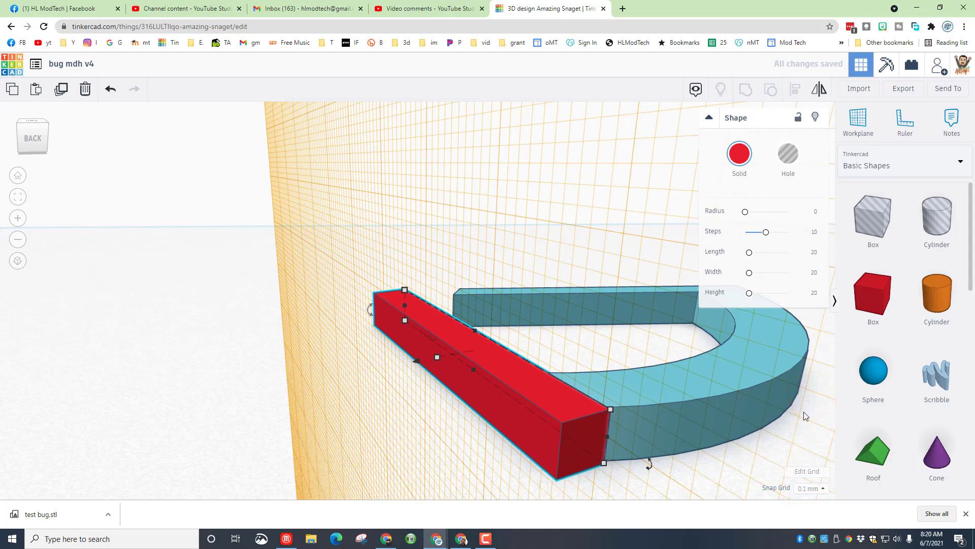
pyautogui.hotkey('ctrl', 'Down')
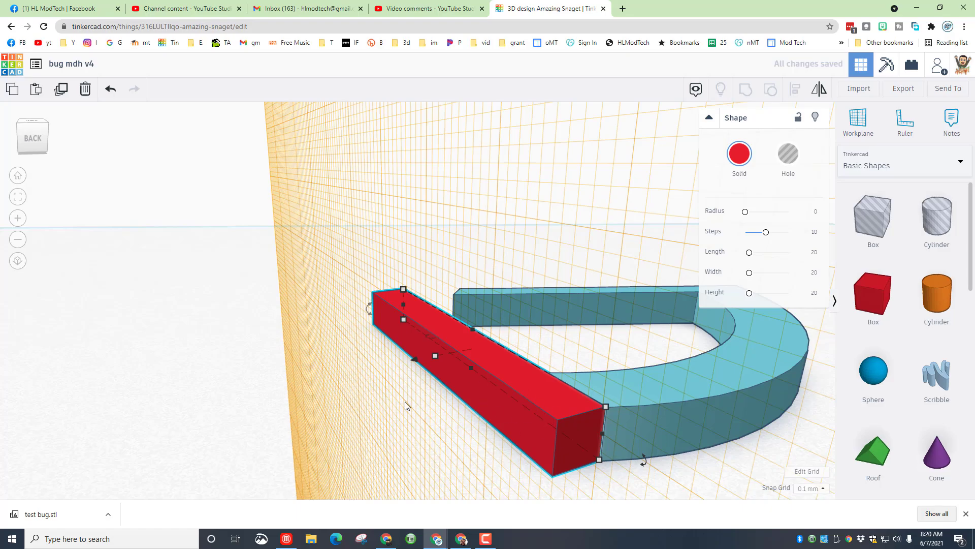
pyautogui.moveTo(258, 381); pyautogui.dragTo(438, 376, button='right')
pyautogui.moveTo(354, 363); pyautogui.dragTo(468, 387, button='right')
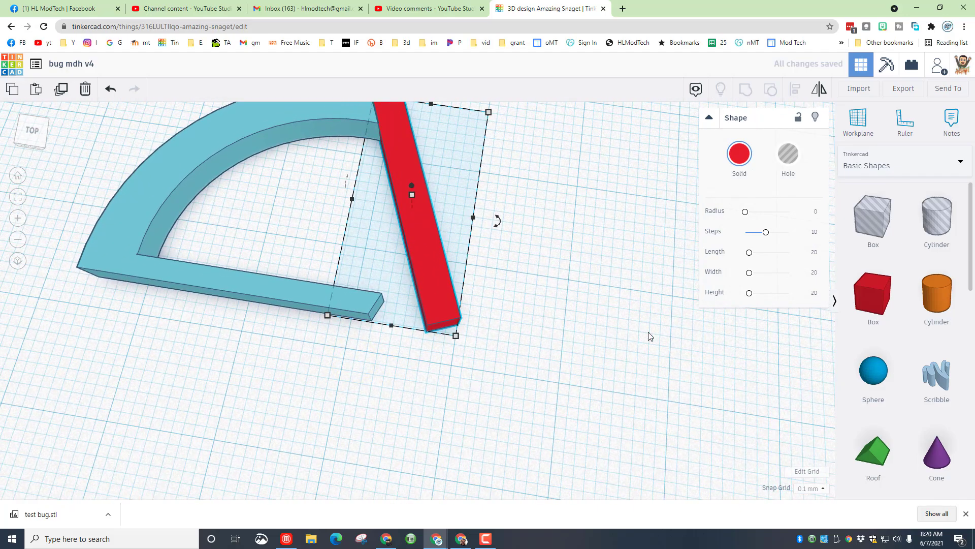
# Step: Add a second solid red box beside the angled bar's free end and set its width to 3 mm
pyautogui.moveTo(853, 314); pyautogui.dragTo(563, 287)
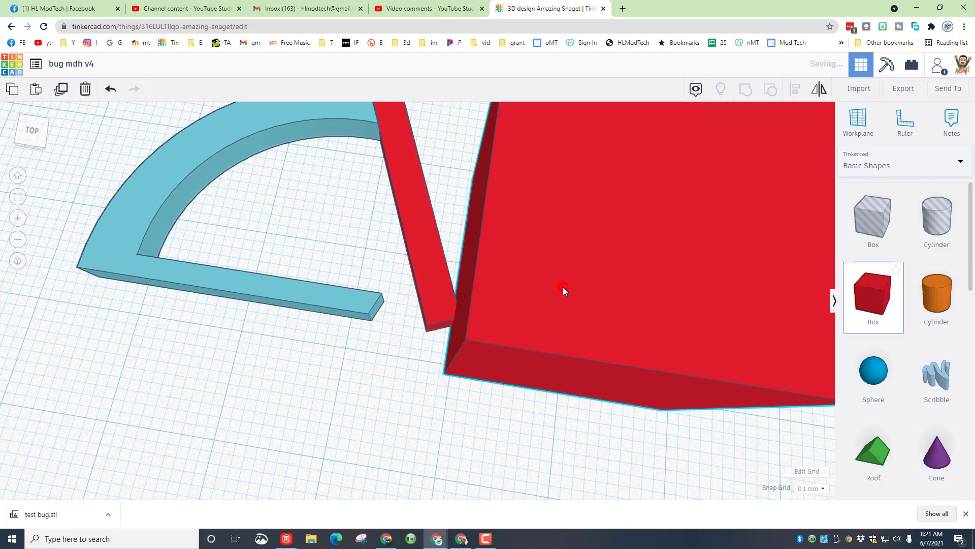
pyautogui.scroll(-3, 532, 321)
pyautogui.click(460, 204)
pyautogui.click(406, 270)
pyautogui.write('3')
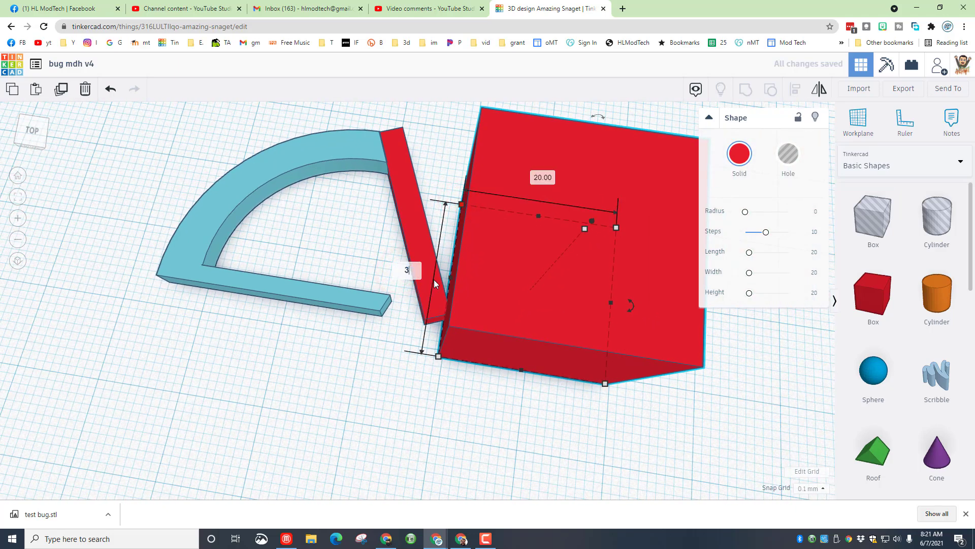
pyautogui.press('Return')
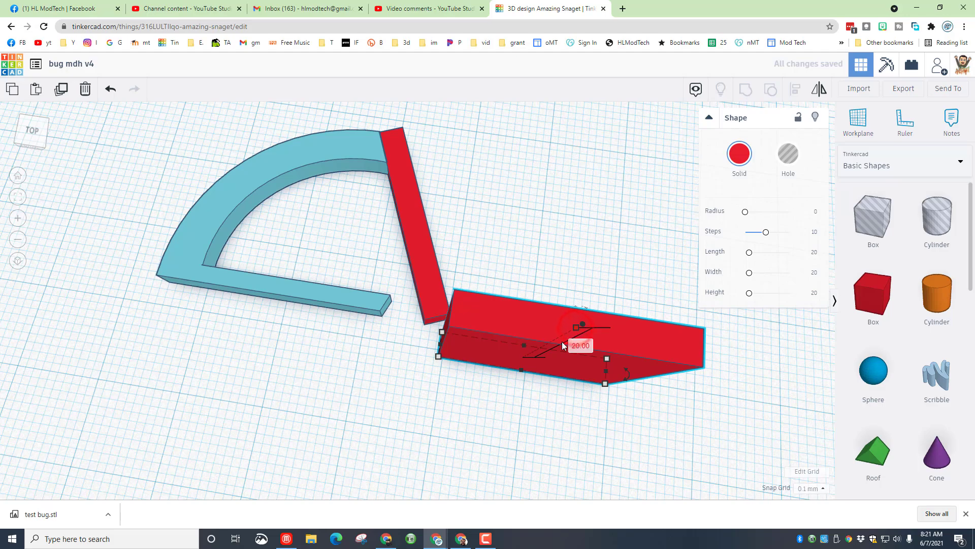
# Step: Set the new red box's height to 3 mm and its length to 18 mm
pyautogui.click(42, 146)
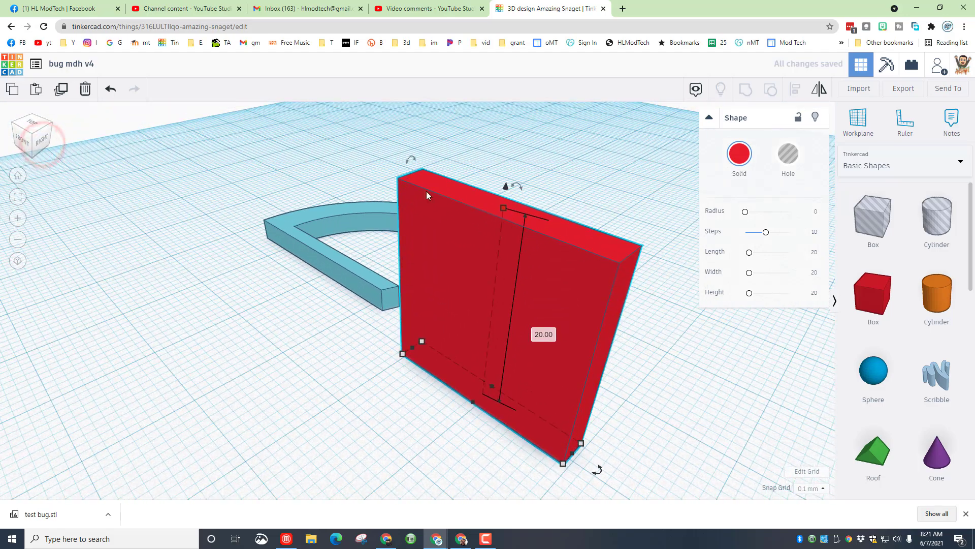
pyautogui.click(543, 333)
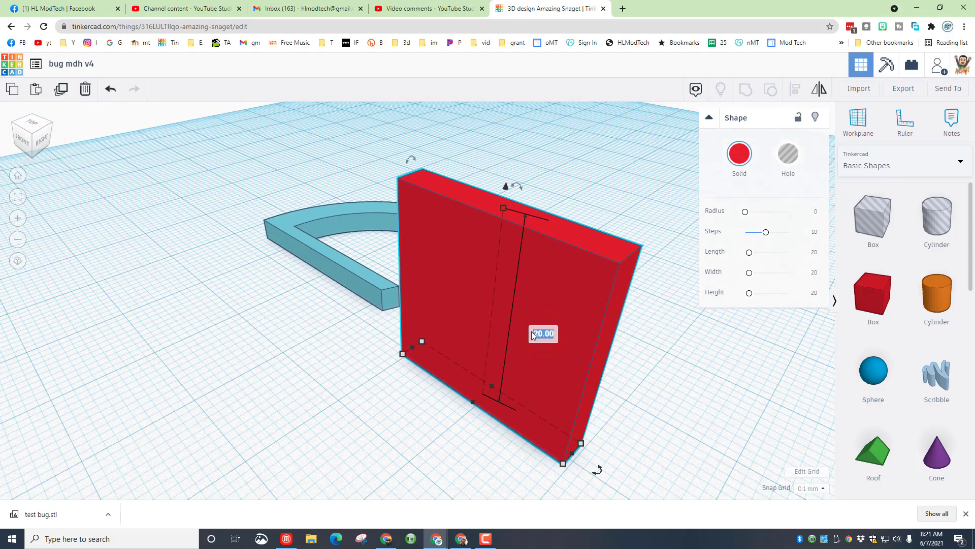
pyautogui.write('3')
pyautogui.press('Return')
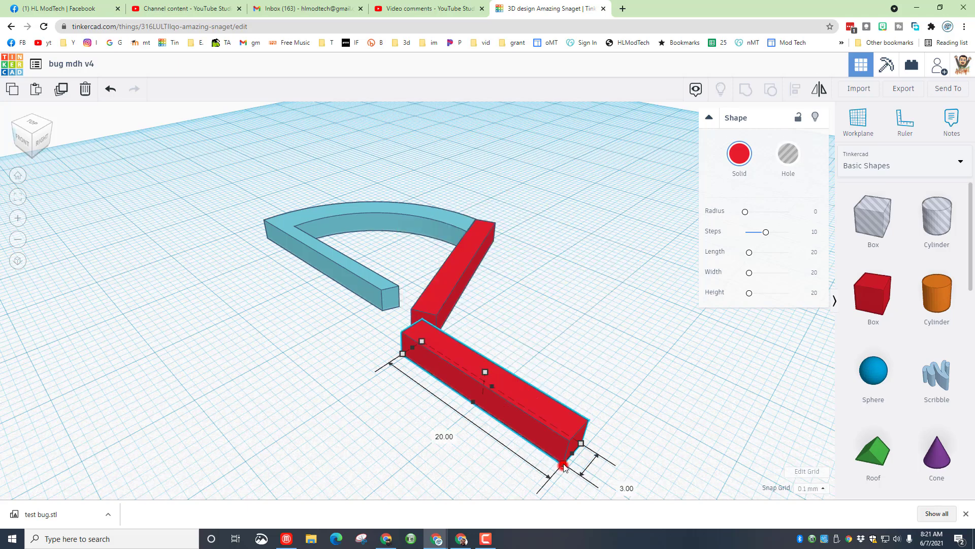
pyautogui.click(440, 433)
pyautogui.write('18')
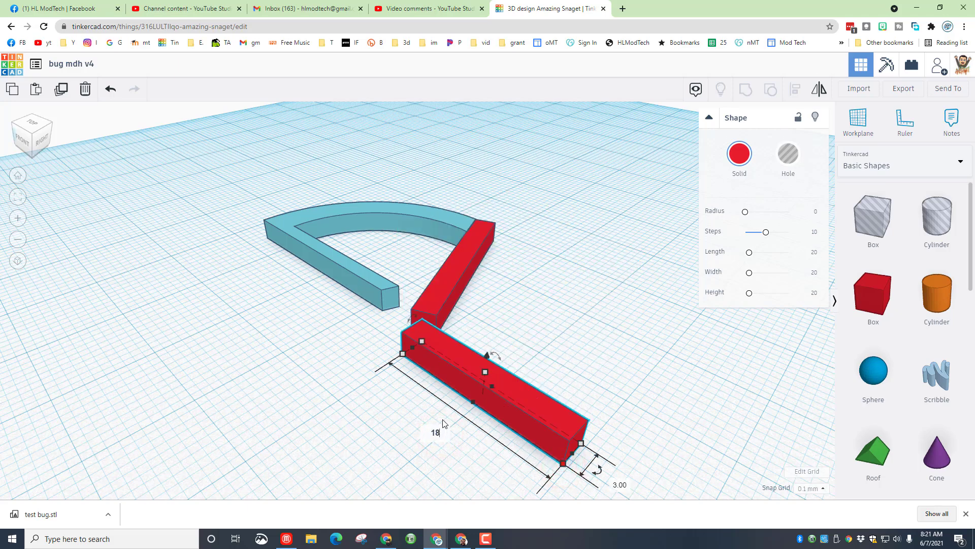
pyautogui.press('Return')
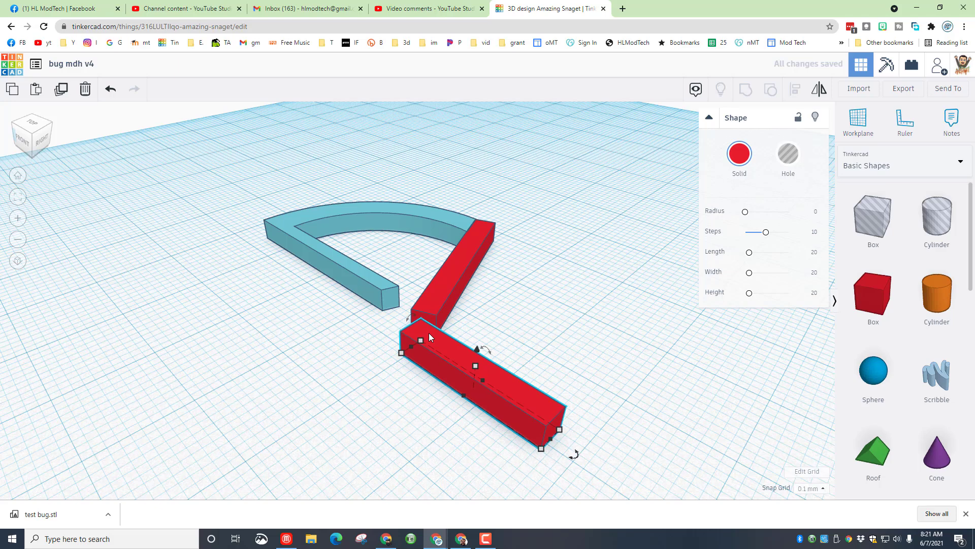
# Step: Nudge the 18 mm bar until its end overlaps the free end of the angled red bar
pyautogui.press('Up')
pyautogui.press('Up')
pyautogui.press('Up')
pyautogui.press('Up')
pyautogui.press('Up')
pyautogui.press('Up')
pyautogui.press('Up')
pyautogui.press('Up')
pyautogui.press('Up')
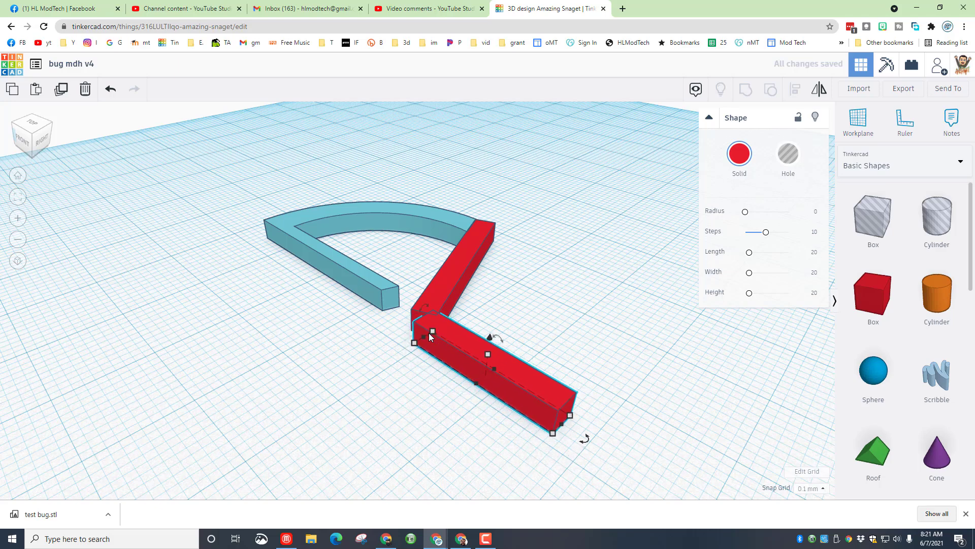
pyautogui.press('Up')
pyautogui.press('Up')
pyautogui.press('Up')
pyautogui.press('Up')
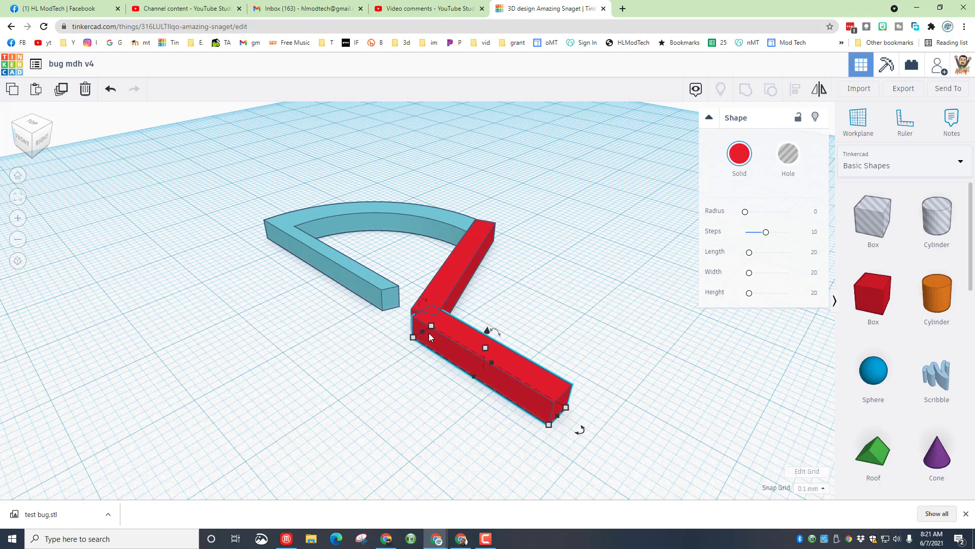
pyautogui.moveTo(429, 334); pyautogui.dragTo(219, 395, button='right')
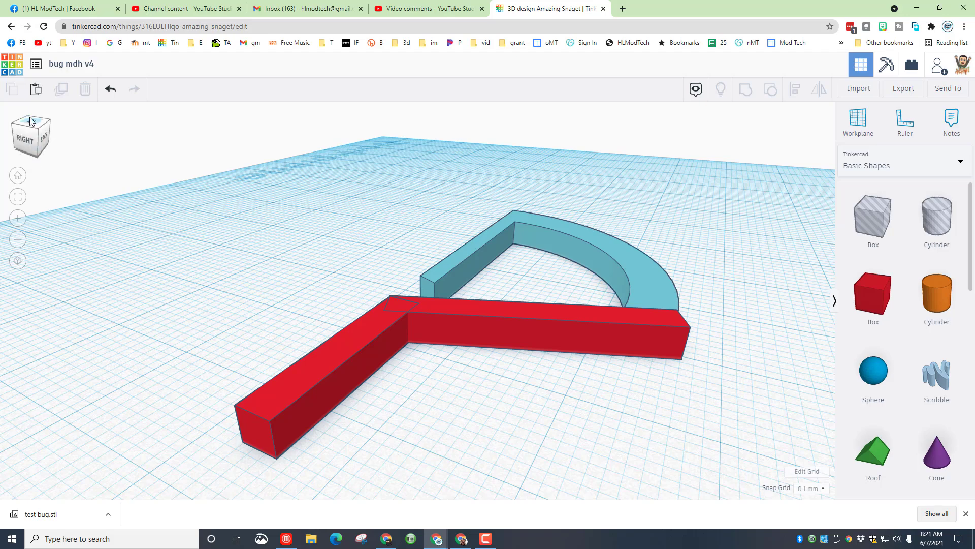
# Step: Place a workplane on the side face of the 18 mm bar and add a green roof shape on it
pyautogui.click(38, 131)
pyautogui.click(862, 117)
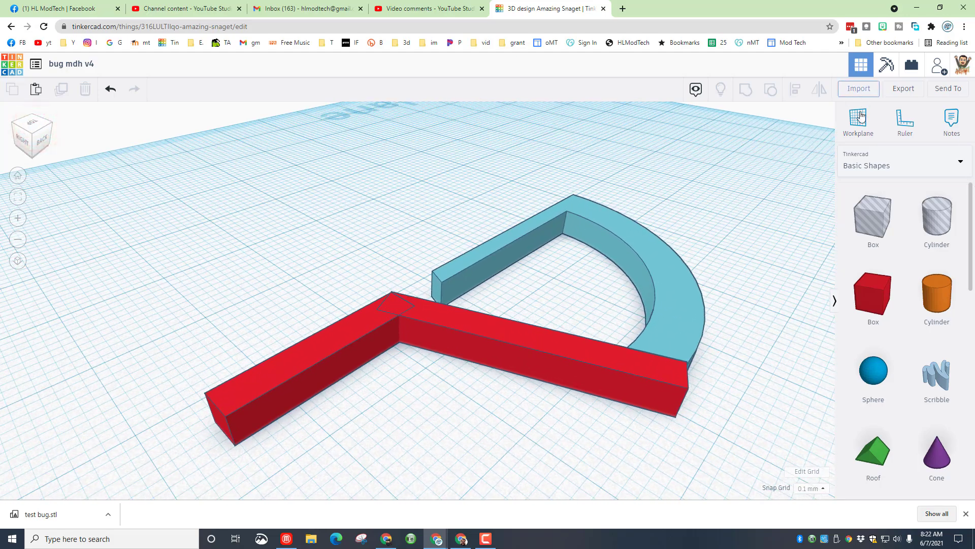
pyautogui.click(259, 376)
pyautogui.click(257, 412)
pyautogui.click(869, 457)
pyautogui.click(319, 340)
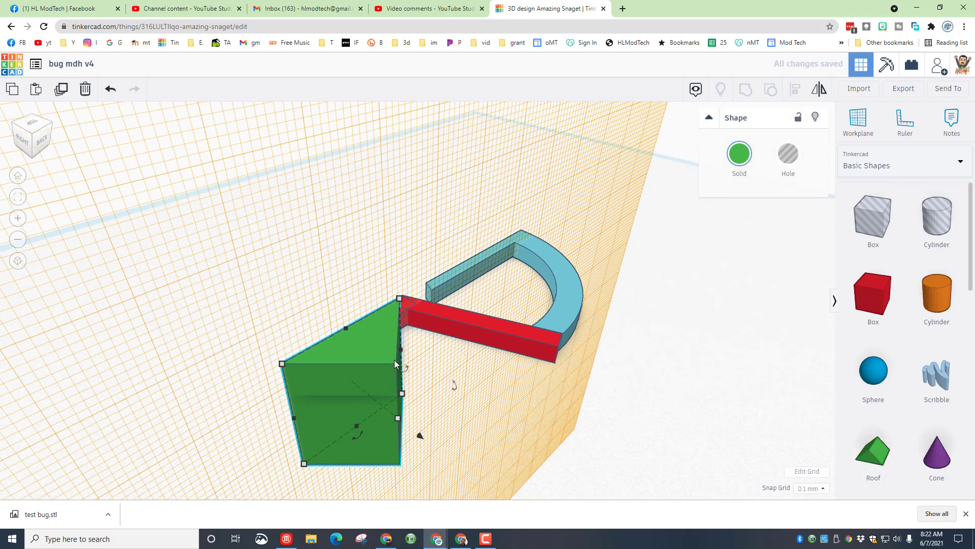
# Step: Restore the default workplane and drop the green roof shape onto it
pyautogui.press('w')
pyautogui.click(592, 409)
pyautogui.click(389, 395)
pyautogui.press('d')
pyautogui.moveTo(373, 395); pyautogui.dragTo(391, 350, button='right')
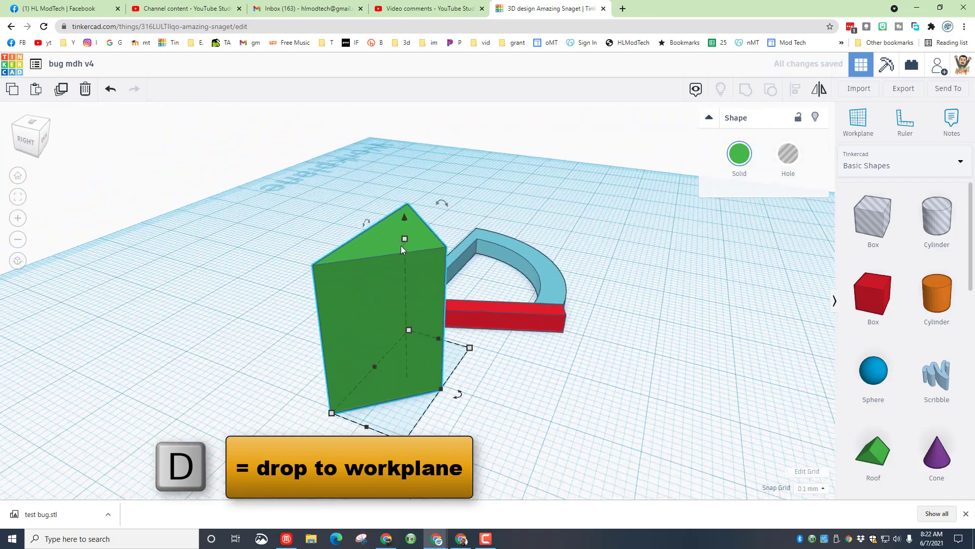
# Step: Scale the green roof shape down proportionally to about 4 mm in front of the short red bar
pyautogui.keyDown('shift'); pyautogui.moveTo(405, 240); pyautogui.dragTo(379, 383); pyautogui.keyUp('shift')
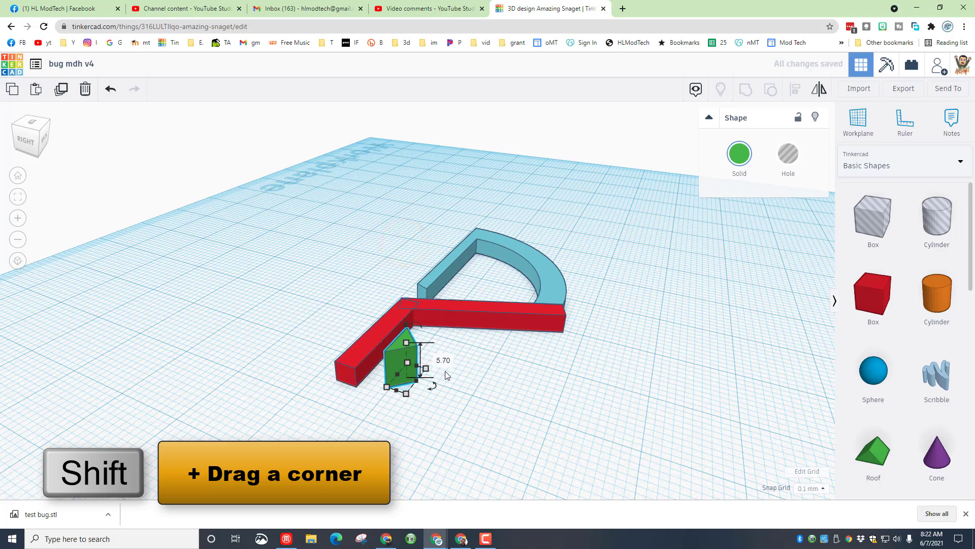
pyautogui.keyDown('shift'); pyautogui.moveTo(442, 359); pyautogui.dragTo(344, 405); pyautogui.keyUp('shift')
pyautogui.moveTo(329, 419); pyautogui.dragTo(478, 386, button='right')
pyautogui.click(442, 403)
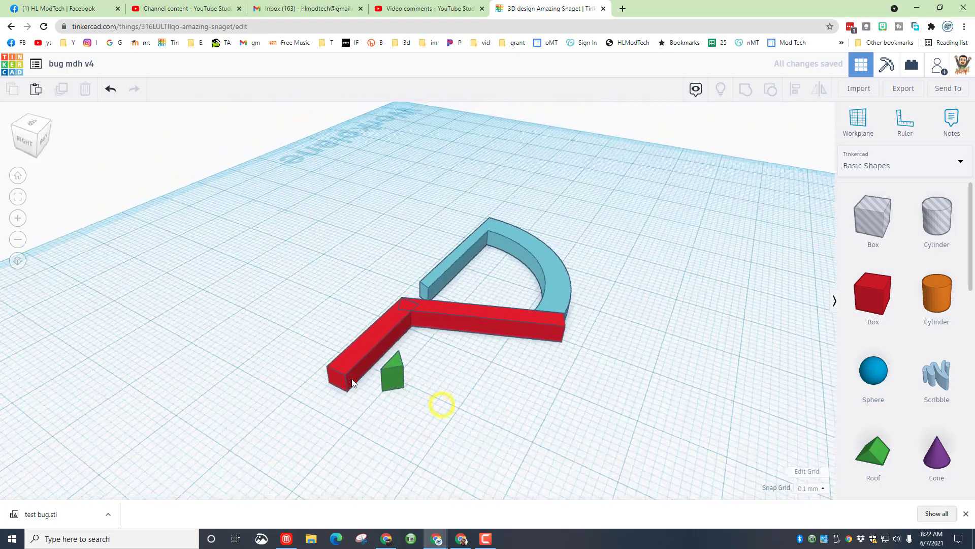
# Step: Put a workplane on the short bar's side face, seat the green wedge on it and move it to the bar's free end
pyautogui.press('w')
pyautogui.click(359, 362)
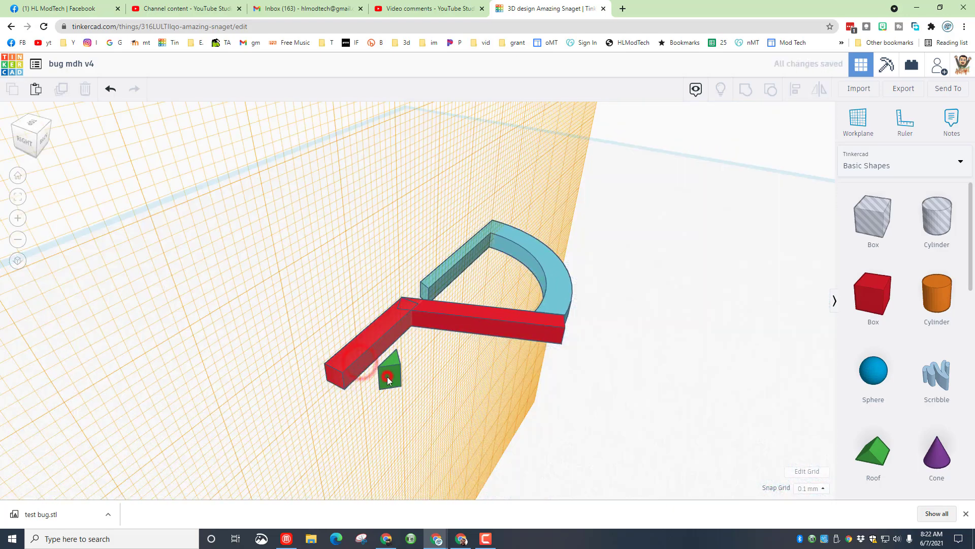
pyautogui.click(387, 376)
pyautogui.press('Left')
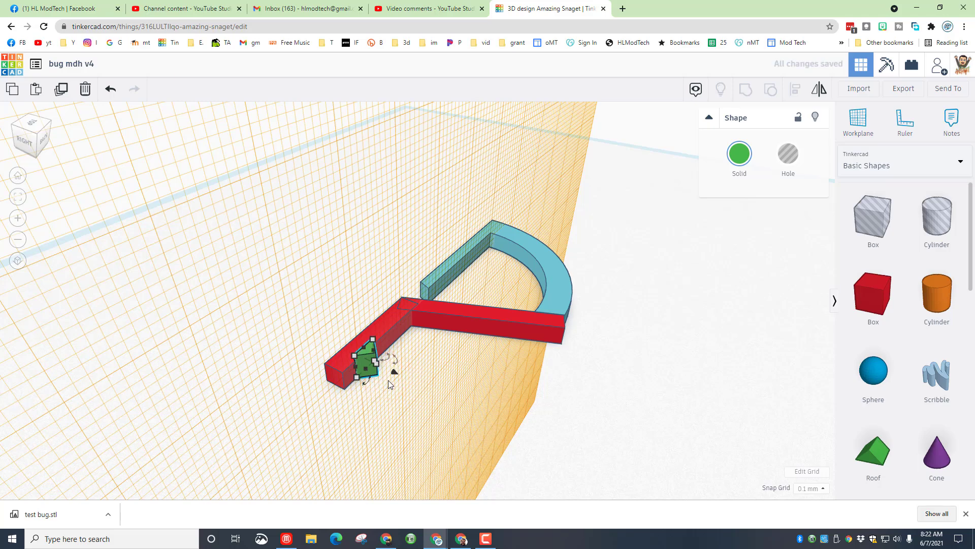
pyautogui.press('Left')
pyautogui.press('Left')
pyautogui.press('Left')
pyautogui.press('Left')
pyautogui.press('Left')
pyautogui.press('Left')
pyautogui.press('Left')
# Step: Set the snap grid to 1.0 mm and the green wedge's vertical size to 3 mm
pyautogui.click(812, 488)
pyautogui.click(804, 440)
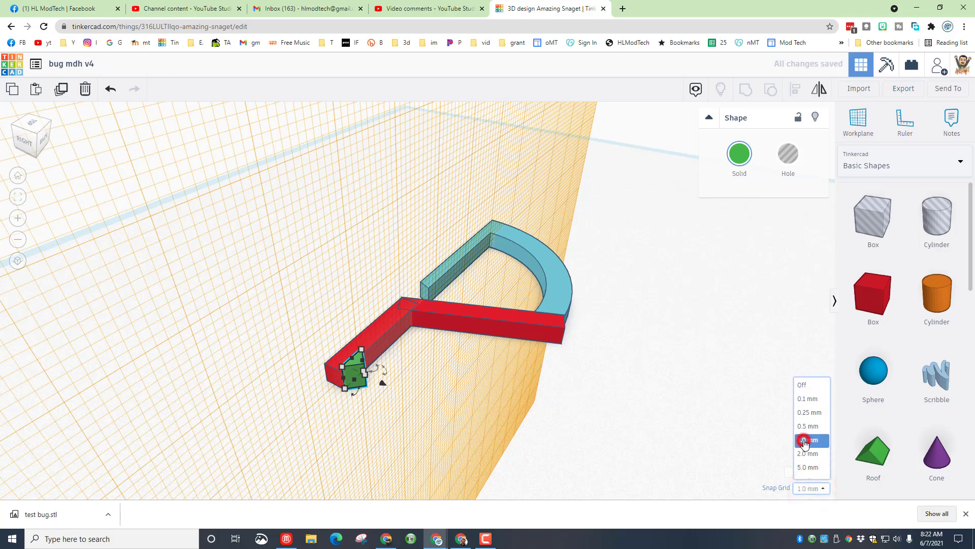
pyautogui.moveTo(343, 366)
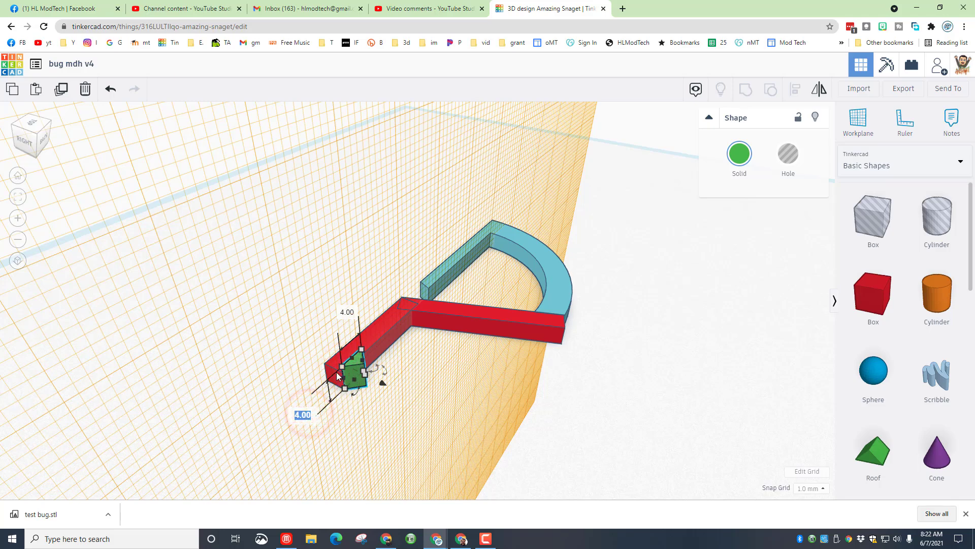
# Step: Duplicate the green wedge repeatedly along the short bar's side to form a row of four adjoining teeth
pyautogui.hotkey('ctrl', 'd')
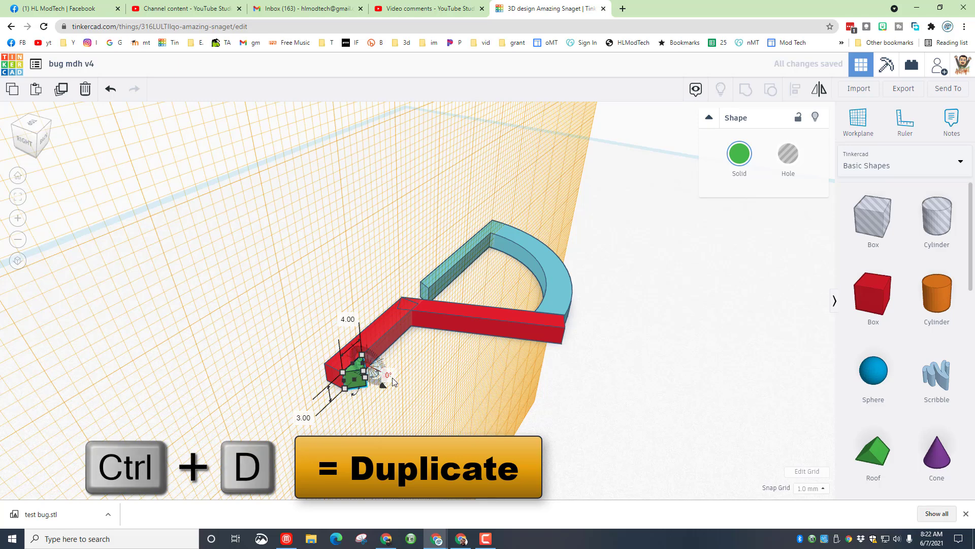
pyautogui.scroll(1, 355, 391)
pyautogui.click(331, 404)
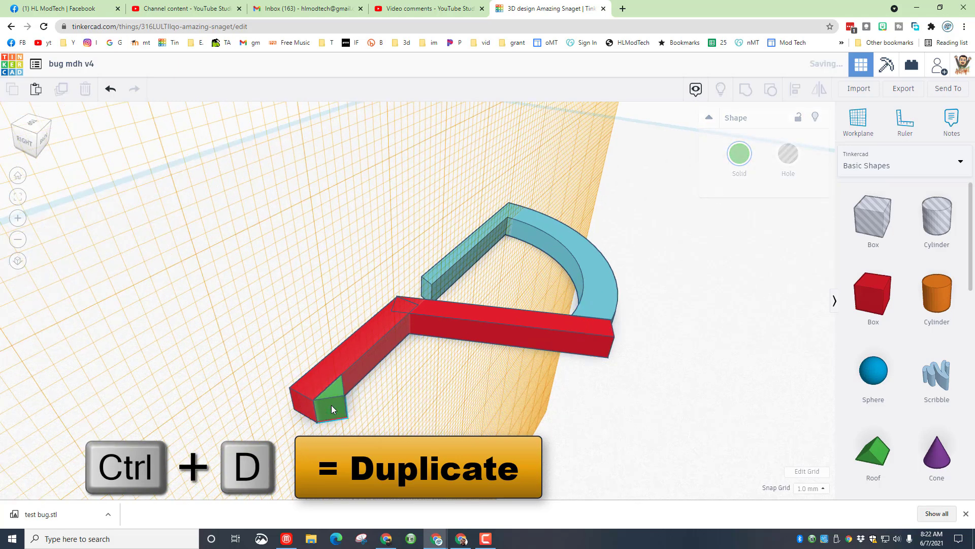
pyautogui.press('Up')
pyautogui.press('Up')
pyautogui.press('Up')
pyautogui.press('Up')
pyautogui.press('Up')
pyautogui.press('Up')
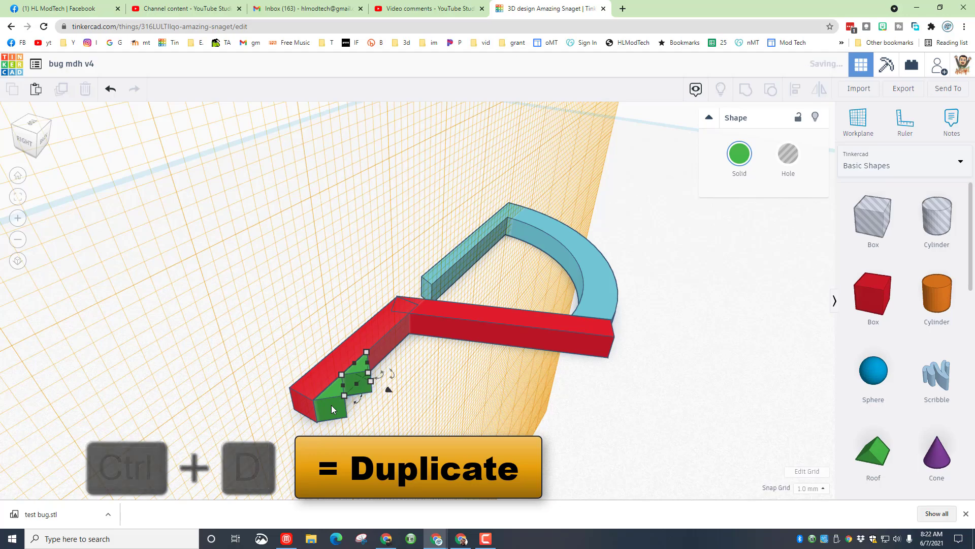
pyautogui.hotkey('ctrl', 'd')
pyautogui.press('Up')
pyautogui.moveTo(235, 394); pyautogui.dragTo(421, 430, button='right')
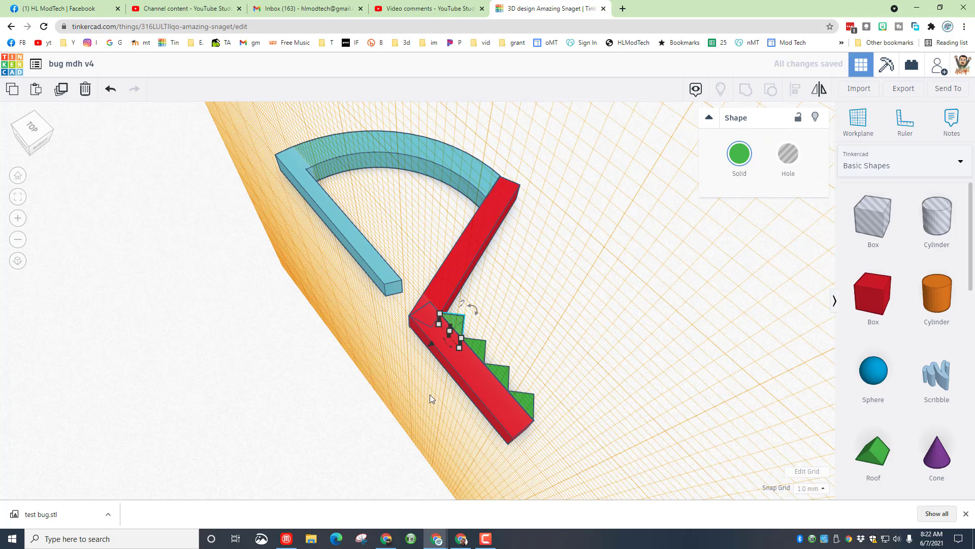
# Step: Return to the base workplane, then duplicate the short red bar with its four teeth and move the copy clear on the tooth side
pyautogui.moveTo(392, 390); pyautogui.dragTo(503, 394, button='right')
pyautogui.click(540, 390)
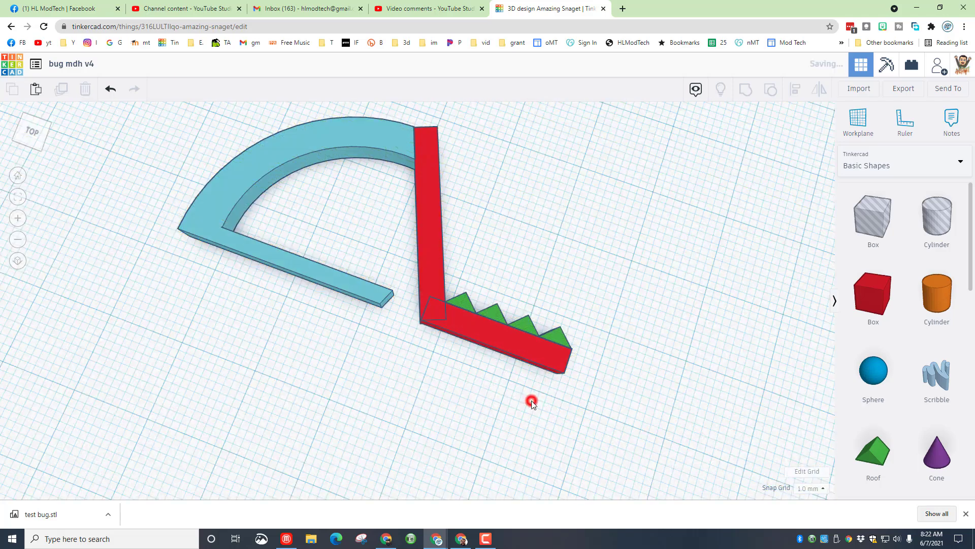
pyautogui.moveTo(597, 315); pyautogui.dragTo(472, 355)
pyautogui.moveTo(464, 262); pyautogui.dragTo(580, 377)
pyautogui.hotkey('ctrl', 'd')
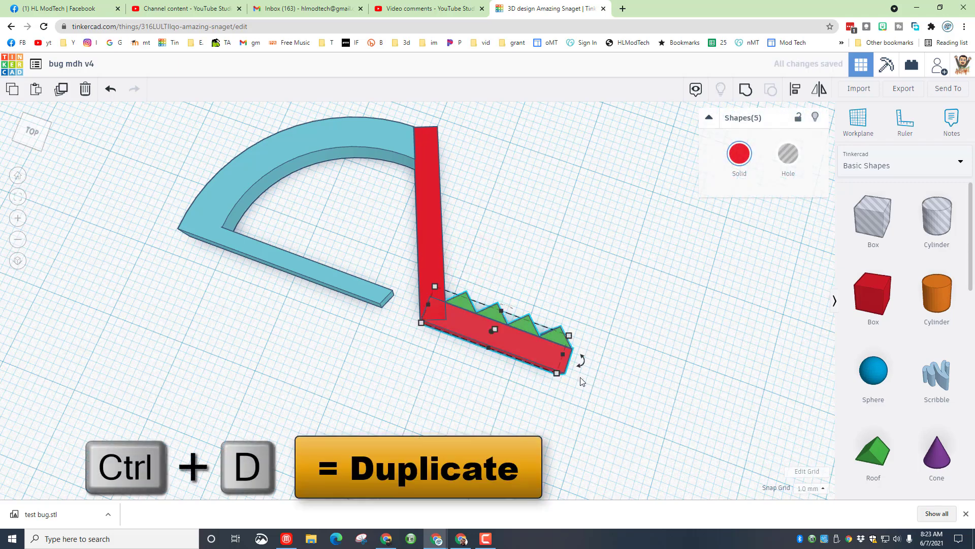
pyautogui.press('Up')
pyautogui.press('Up')
pyautogui.press('Up')
pyautogui.press('Up')
pyautogui.press('Up')
pyautogui.press('Up')
pyautogui.press('Up')
pyautogui.press('Up')
pyautogui.press('Up')
pyautogui.press('Up')
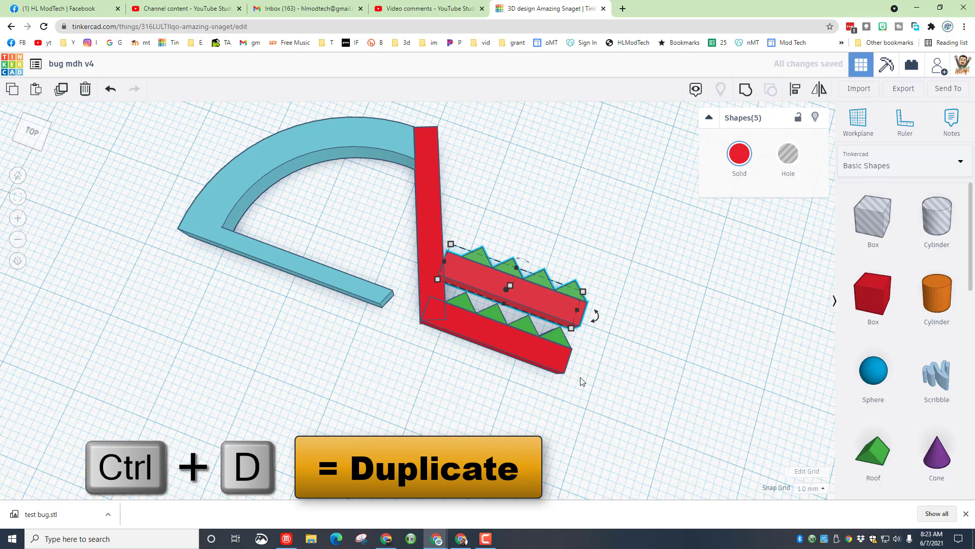
# Step: Mirror the duplicated toothed bar so that its teeth face those of the original bar
pyautogui.click(819, 89)
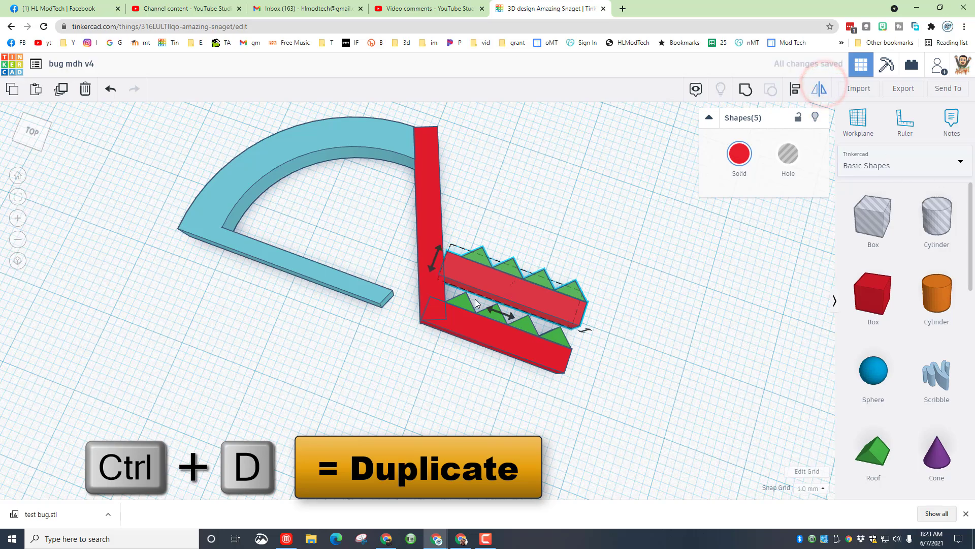
pyautogui.click(434, 262)
pyautogui.moveTo(414, 343); pyautogui.dragTo(502, 316, button='right')
pyautogui.moveTo(586, 202); pyautogui.dragTo(438, 256)
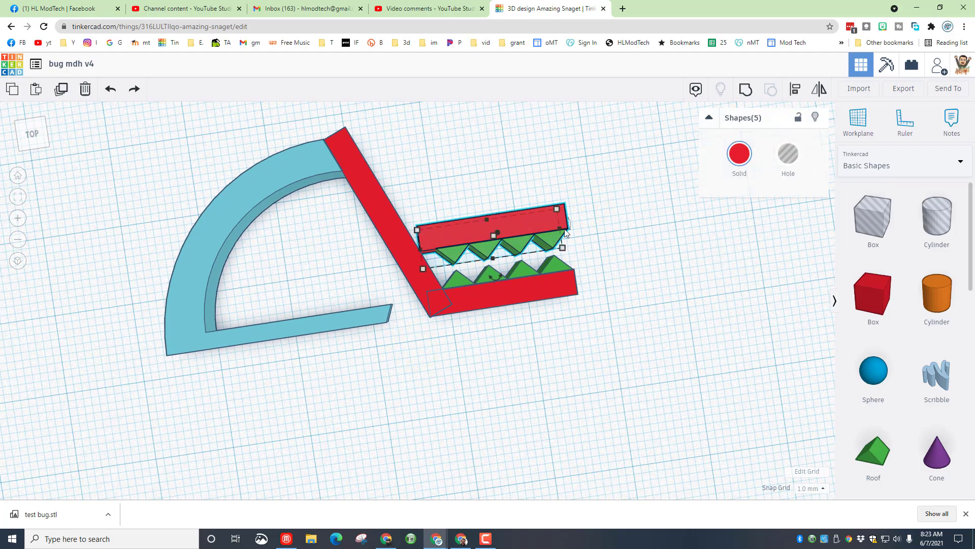
# Step: Shift the mirrored bar by half a tooth, set the snap grid to 0.5 mm and bring it closer to the original teeth
pyautogui.press('Right')
pyautogui.press('Right')
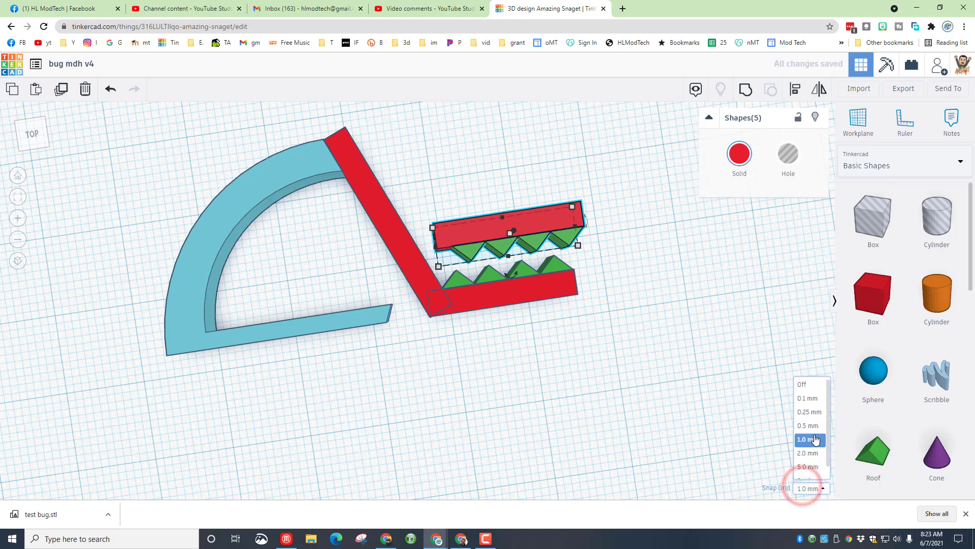
pyautogui.click(816, 436)
pyautogui.press('Down')
pyautogui.press('Down')
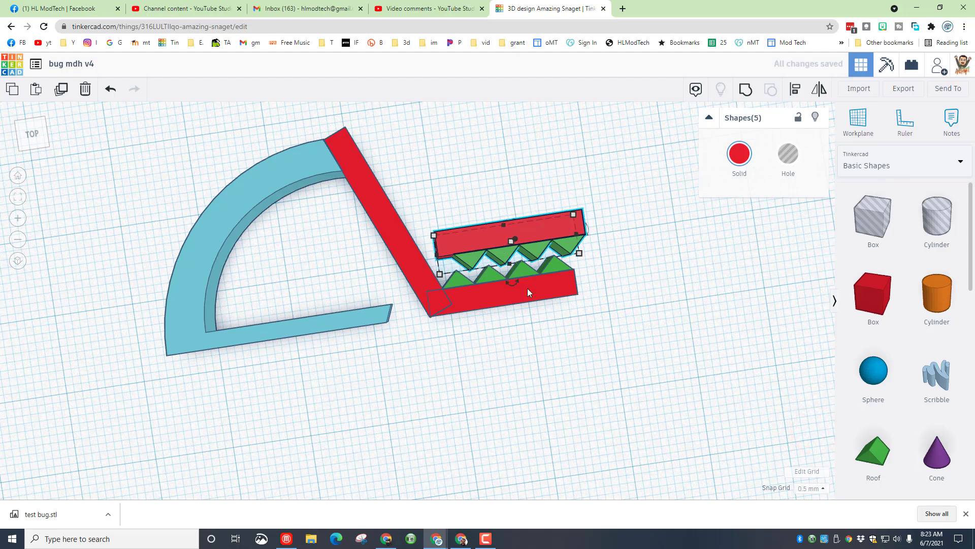
pyautogui.moveTo(624, 332); pyautogui.dragTo(507, 330, button='right')
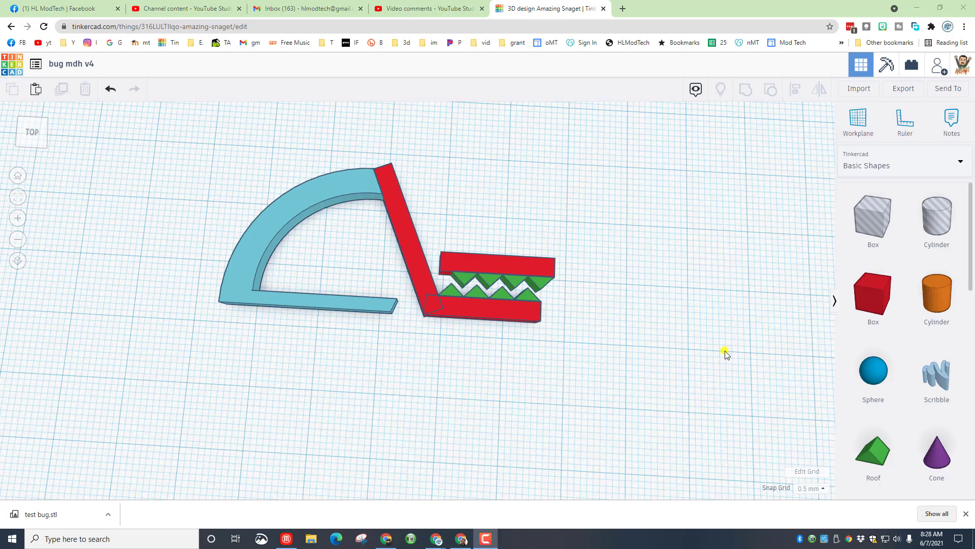
# Step: Put a workplane on the mirrored bar's outer side face and place a Round Roof shape on it
pyautogui.moveTo(725, 350); pyautogui.dragTo(340, 261, button='right')
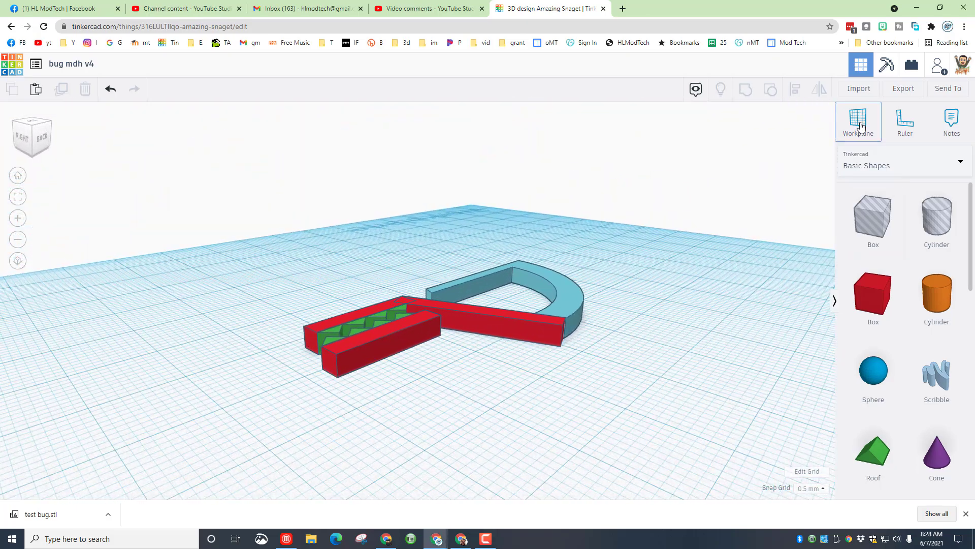
pyautogui.click(860, 126)
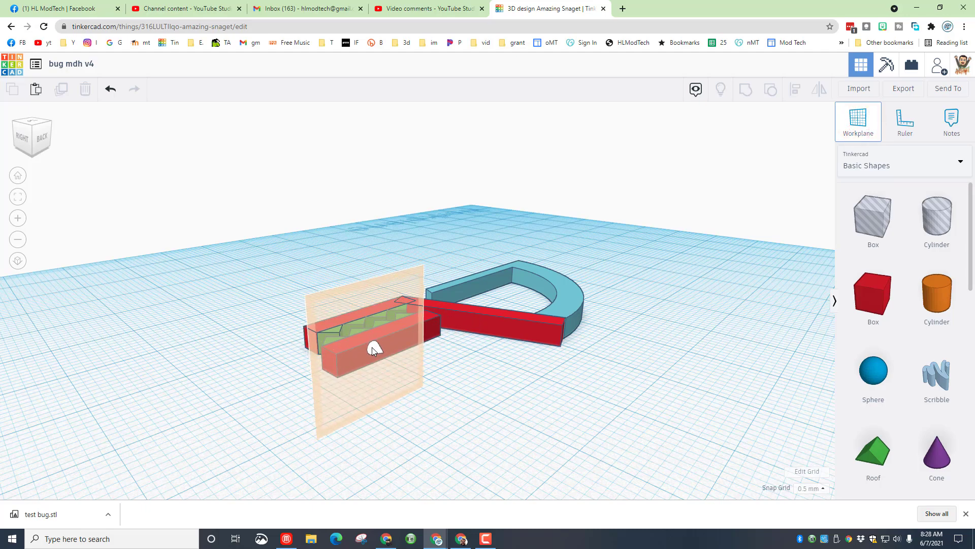
pyautogui.click(372, 346)
pyautogui.moveTo(310, 368); pyautogui.dragTo(537, 335, button='right')
pyautogui.scroll(-2, 873, 330)
pyautogui.click(873, 422)
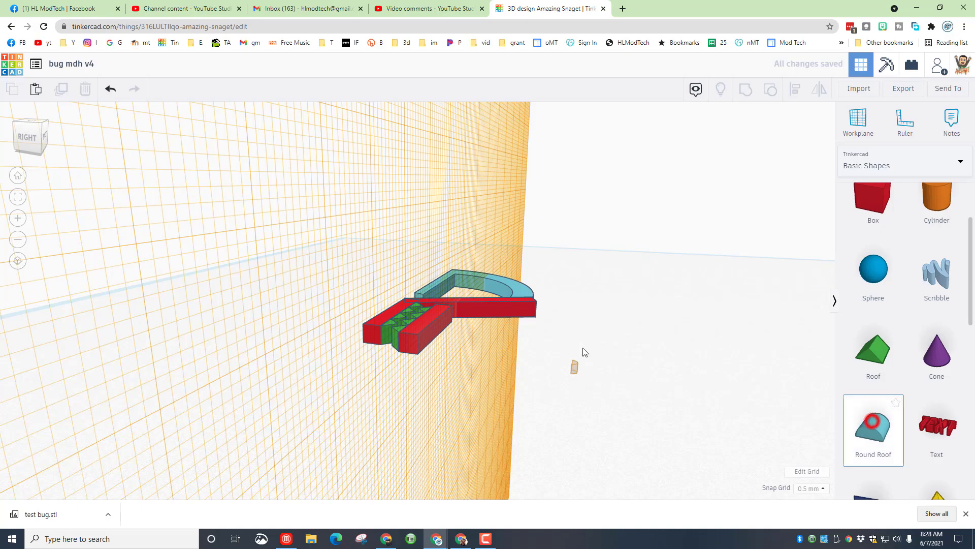
pyautogui.click(433, 272)
pyautogui.moveTo(341, 324)
pyautogui.mouseDown(button='right')
pyautogui.moveTo(535, 362)
pyautogui.moveTo(489, 391)
pyautogui.moveTo(431, 367)
pyautogui.moveTo(550, 377)
pyautogui.moveTo(590, 327)
pyautogui.mouseUp(button='right')
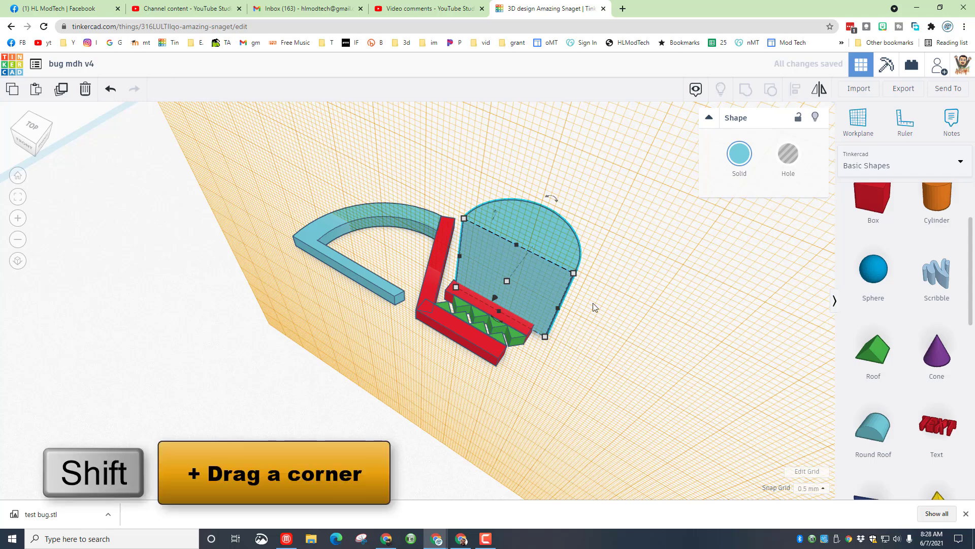
# Step: Restore the base workplane and scale the round roof proportionally to 30 mm
pyautogui.press('w')
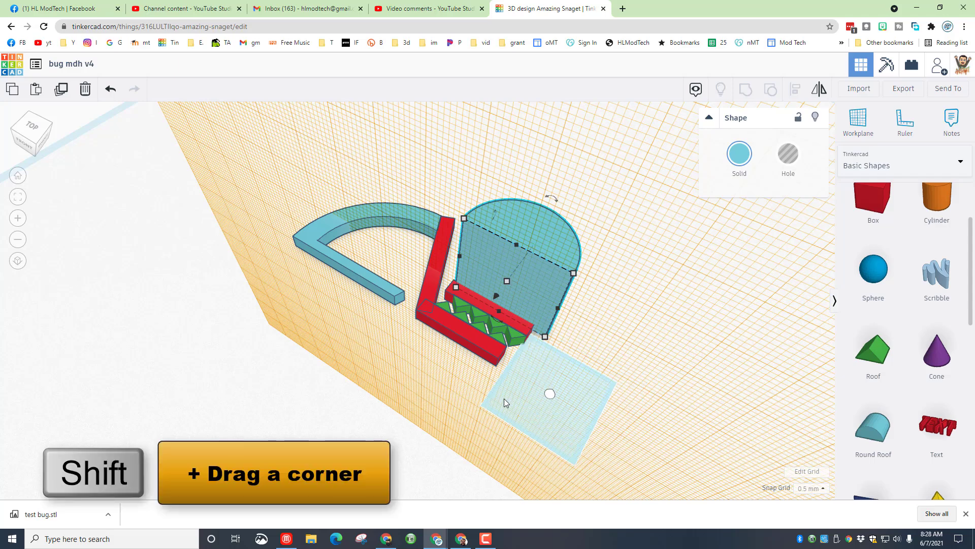
pyautogui.click(492, 399)
pyautogui.moveTo(568, 302)
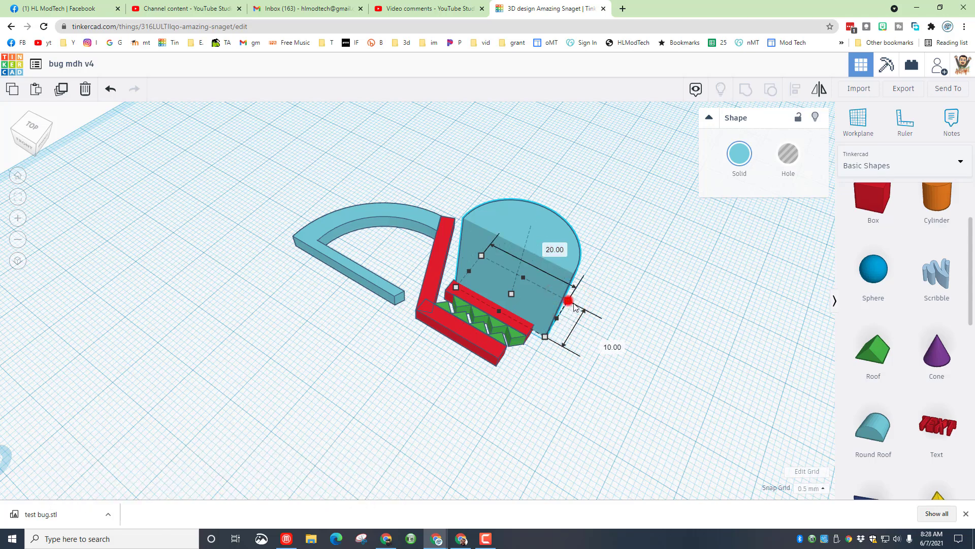
pyautogui.keyDown('shift'); pyautogui.moveTo(568, 301); pyautogui.dragTo(653, 315); pyautogui.keyUp('shift')
pyautogui.click(591, 241)
pyautogui.write('30')
pyautogui.press('Return')
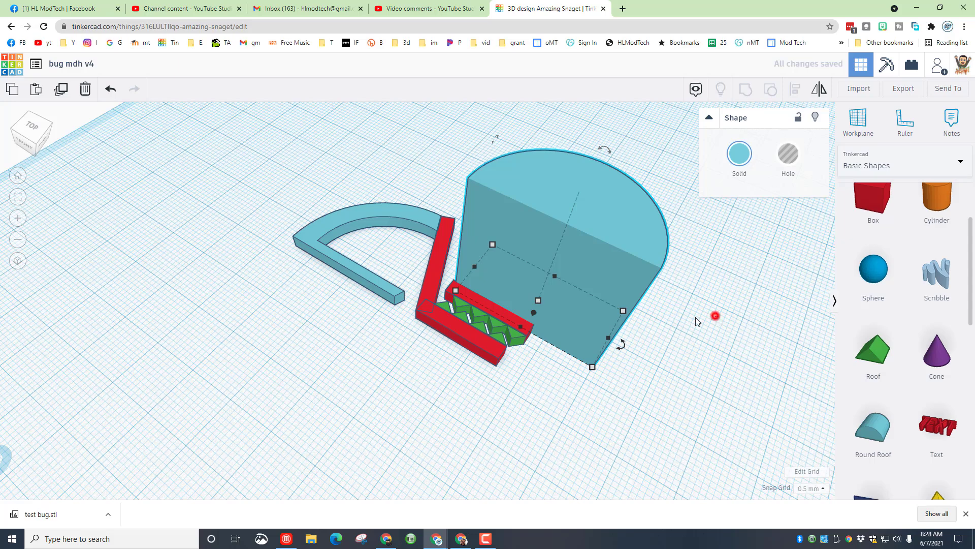
# Step: Set the round roof's height to 3 mm and drop it onto the workplane
pyautogui.click(571, 306)
pyautogui.click(538, 300)
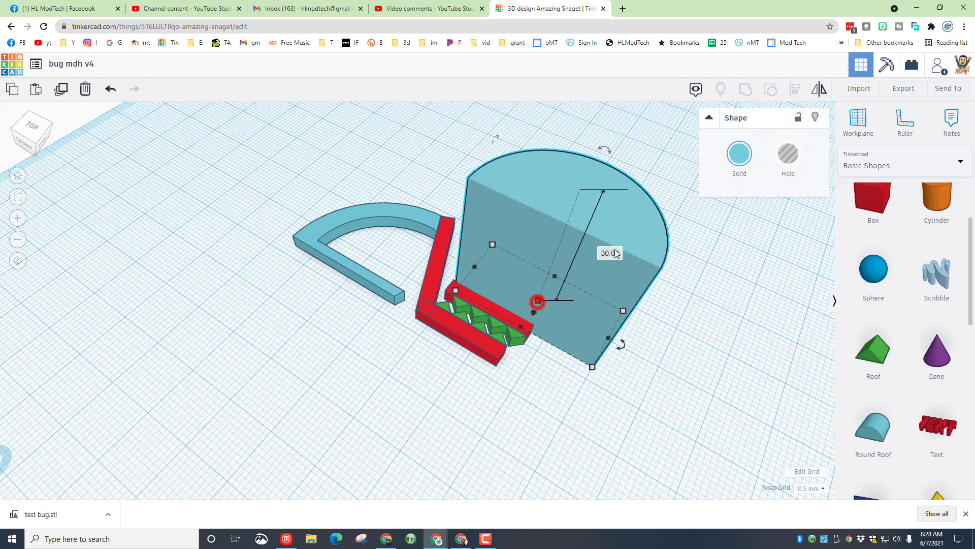
pyautogui.click(538, 300)
pyautogui.click(612, 252)
pyautogui.write('3')
pyautogui.press('Return')
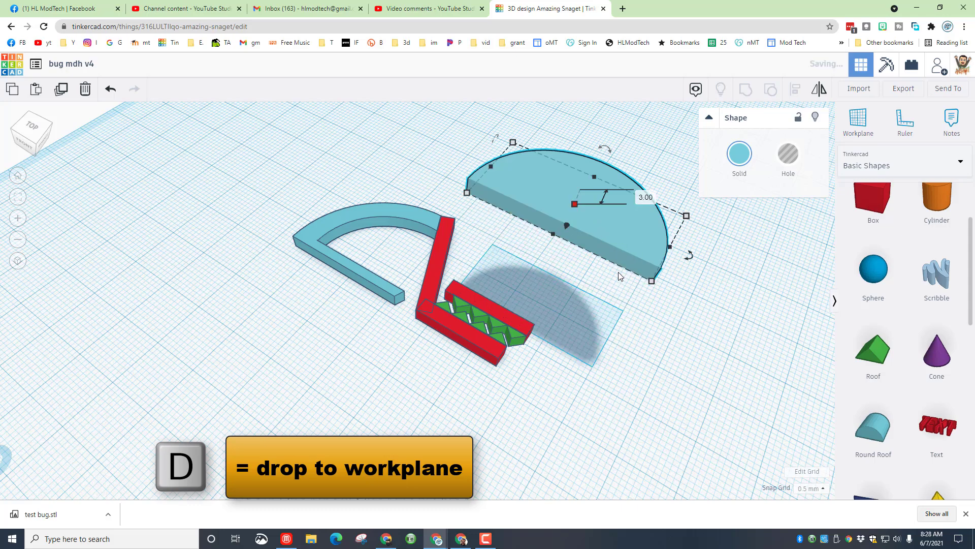
pyautogui.press('d')
# Step: Put a workplane on the mirrored bar's outer side face and seat the half-disc's flat edge against it
pyautogui.moveTo(276, 354); pyautogui.dragTo(371, 422, button='right')
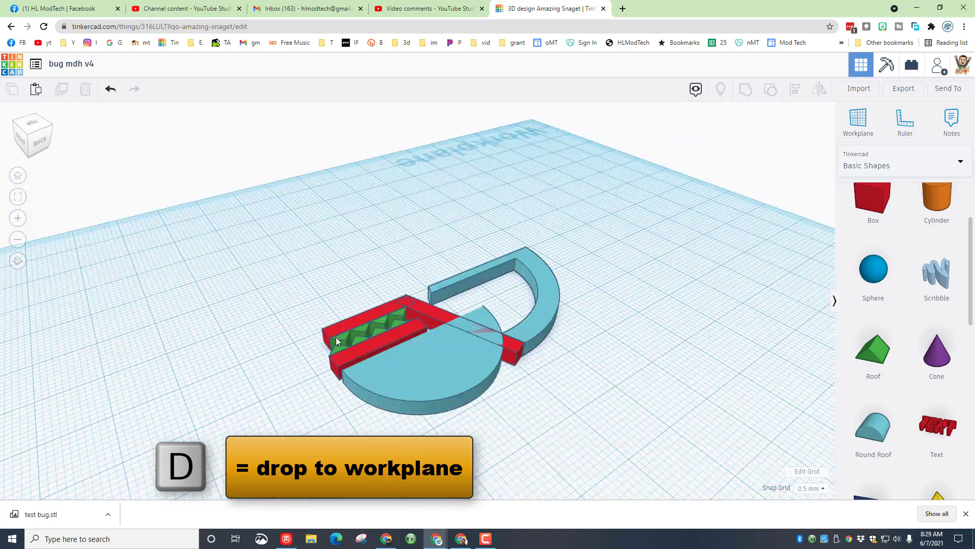
pyautogui.press('w')
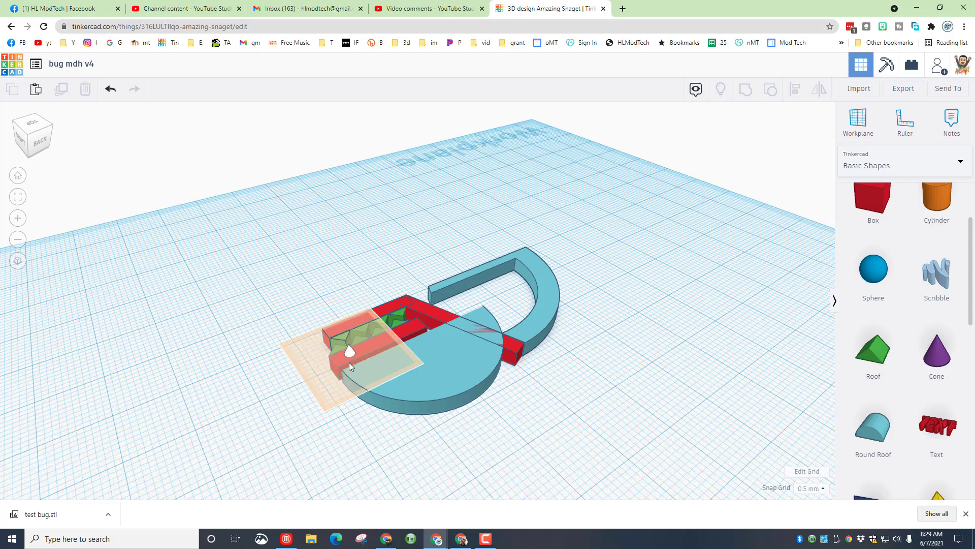
pyautogui.click(359, 357)
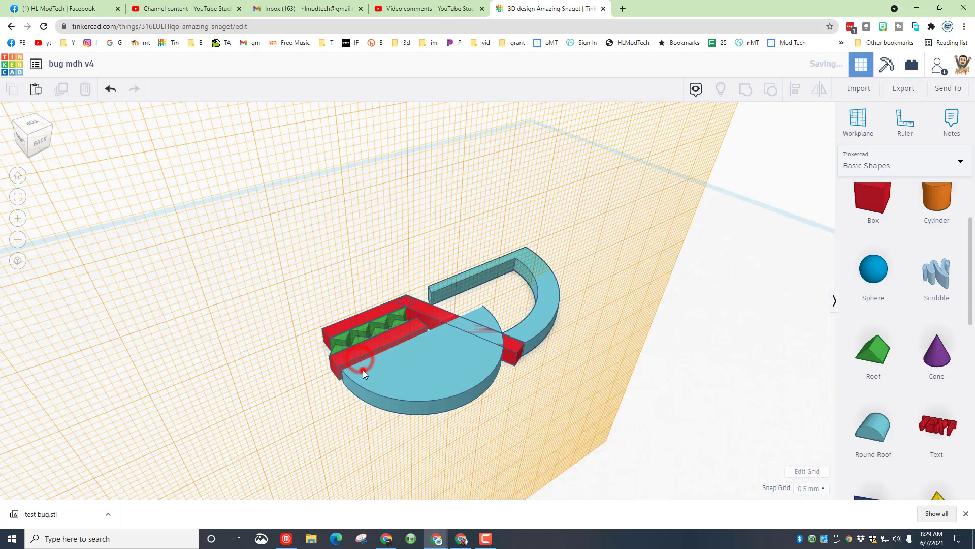
pyautogui.click(362, 371)
pyautogui.moveTo(246, 385); pyautogui.dragTo(375, 233, button='right')
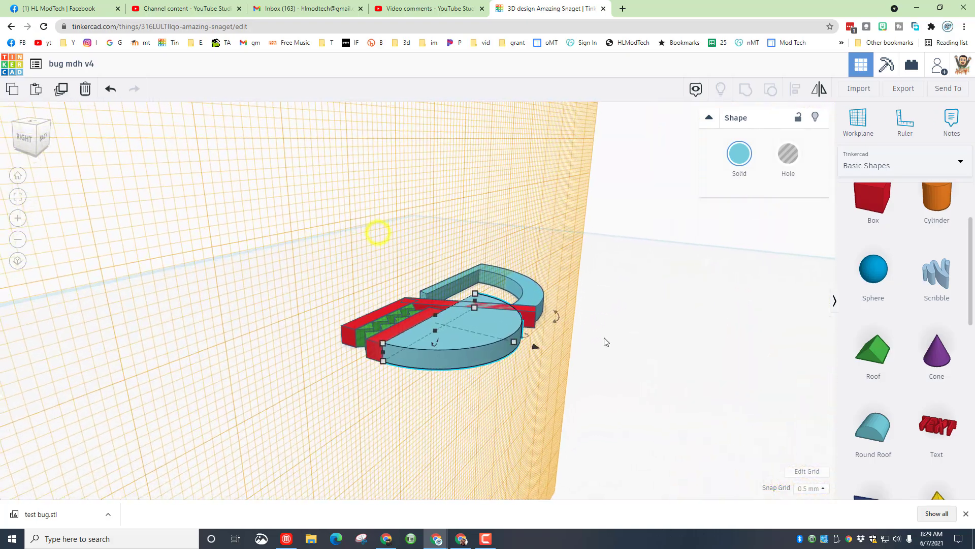
# Step: Put a workplane on the long red bar's side face, place a box hole on it and return to the base workplane
pyautogui.click(508, 359)
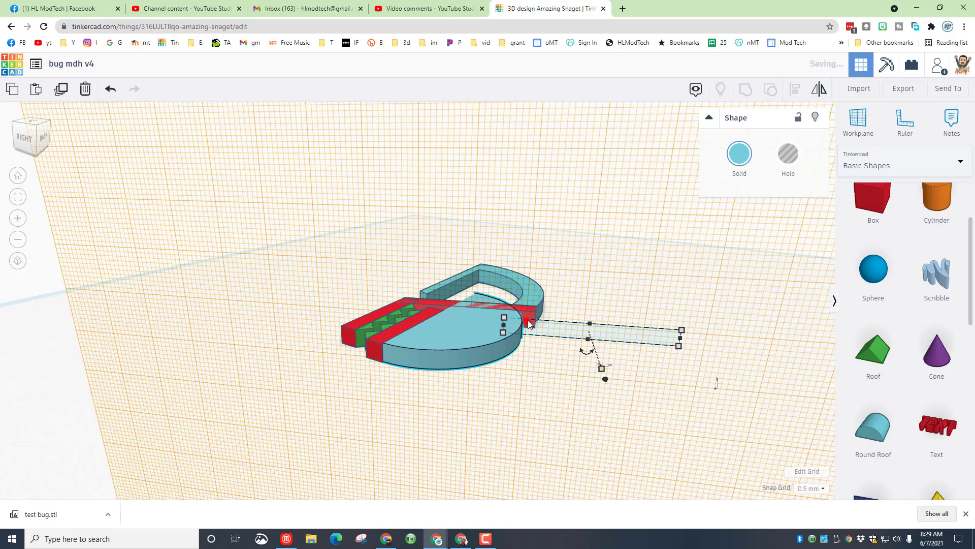
pyautogui.scroll(2, 874, 228)
pyautogui.moveTo(872, 219); pyautogui.dragTo(473, 288)
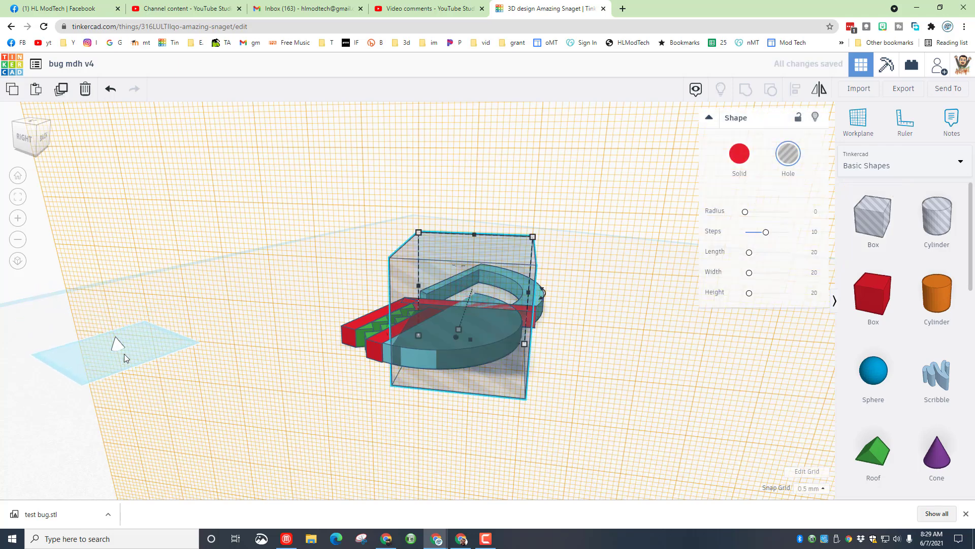
pyautogui.click(165, 356)
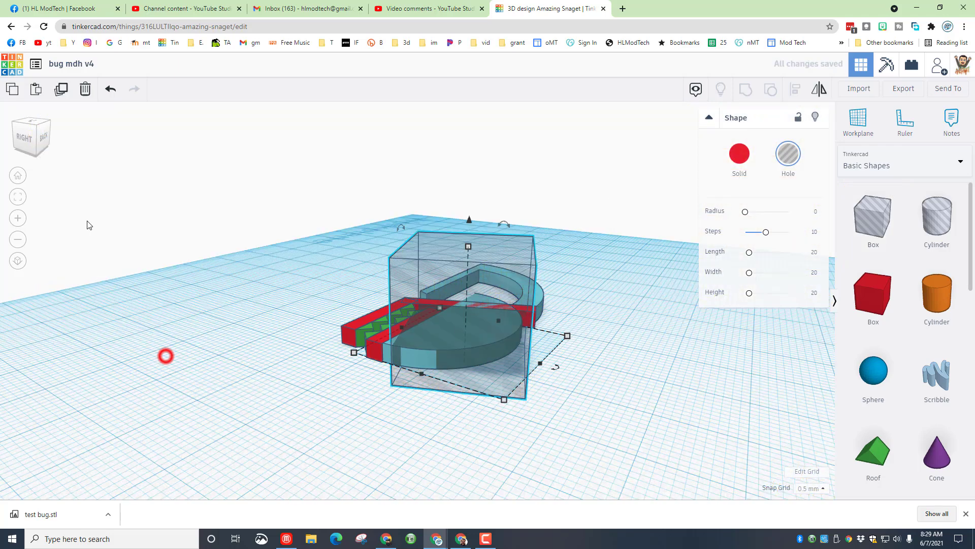
# Step: Move the box hole over the half-disc's end beside the long red bar and group the two to cut that end off
pyautogui.click(15, 125)
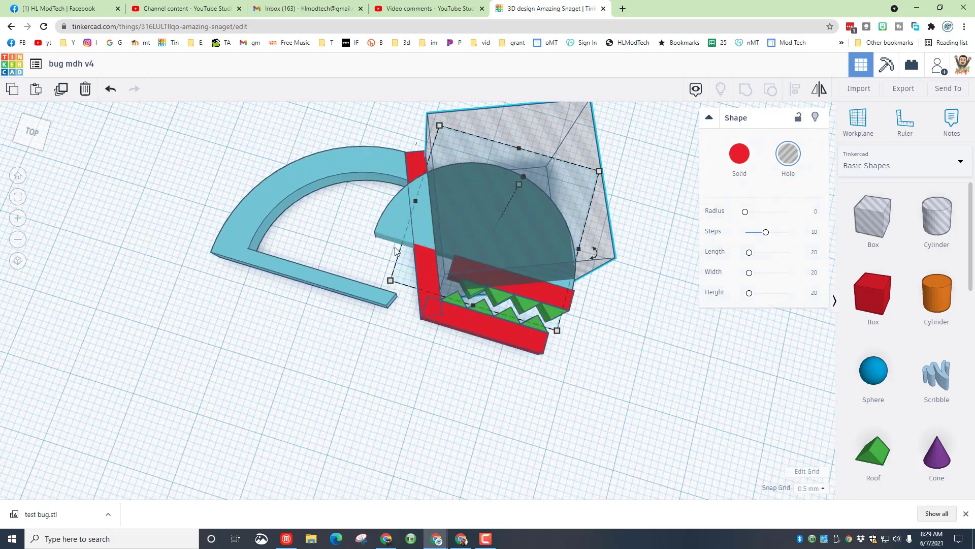
pyautogui.scroll(-2, 501, 218)
pyautogui.moveTo(518, 189); pyautogui.dragTo(431, 182)
pyautogui.moveTo(461, 247); pyautogui.dragTo(674, 264, button='right')
pyautogui.click(674, 263)
pyautogui.click(534, 270)
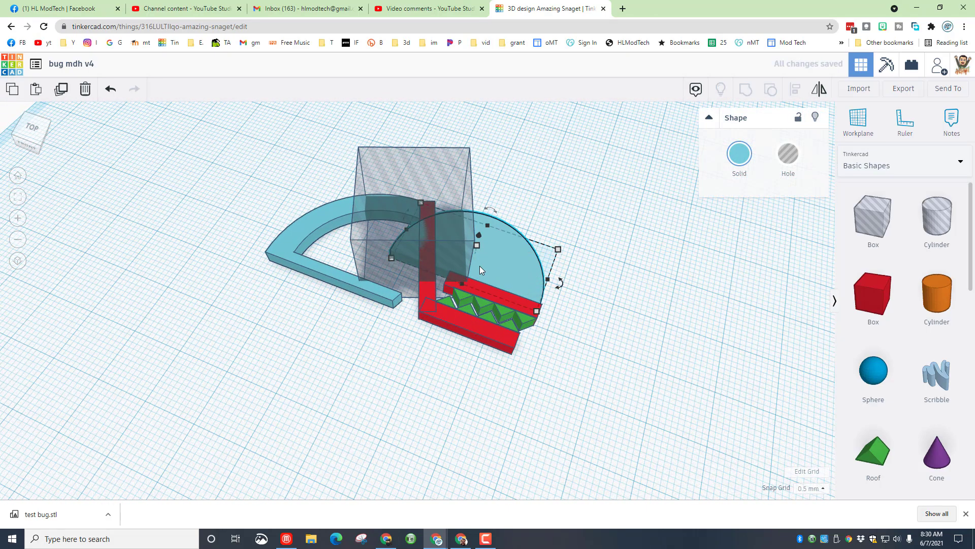
pyautogui.keyDown('shift'); pyautogui.click(380, 223); pyautogui.keyUp('shift')
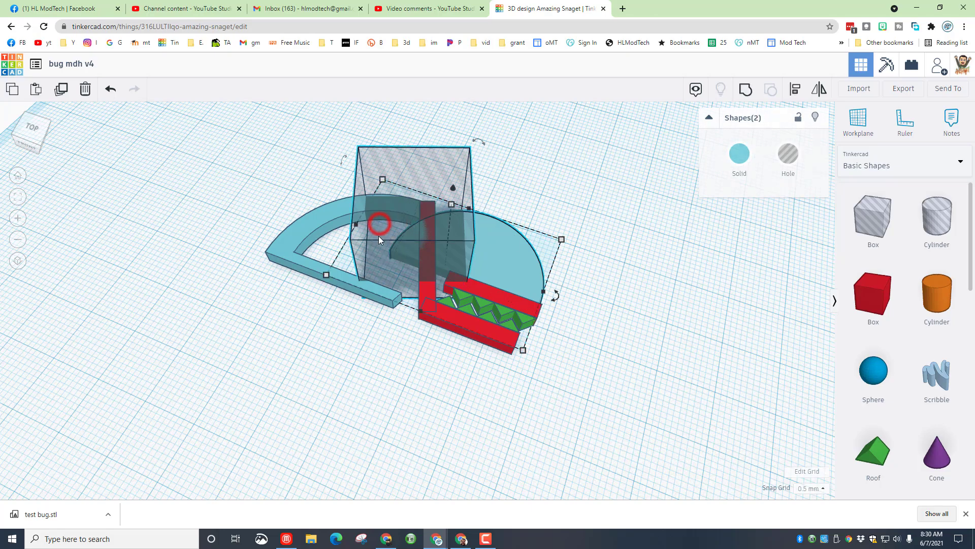
pyautogui.click(744, 93)
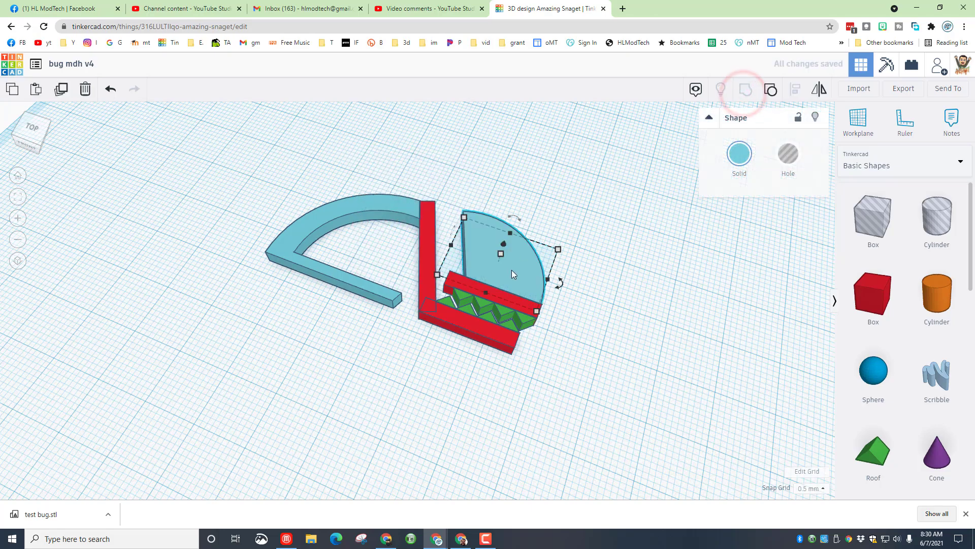
# Step: Nudge the trimmed half-disc along the mirrored bar until it meets the long red bar
pyautogui.moveTo(645, 282); pyautogui.dragTo(662, 297, button='right')
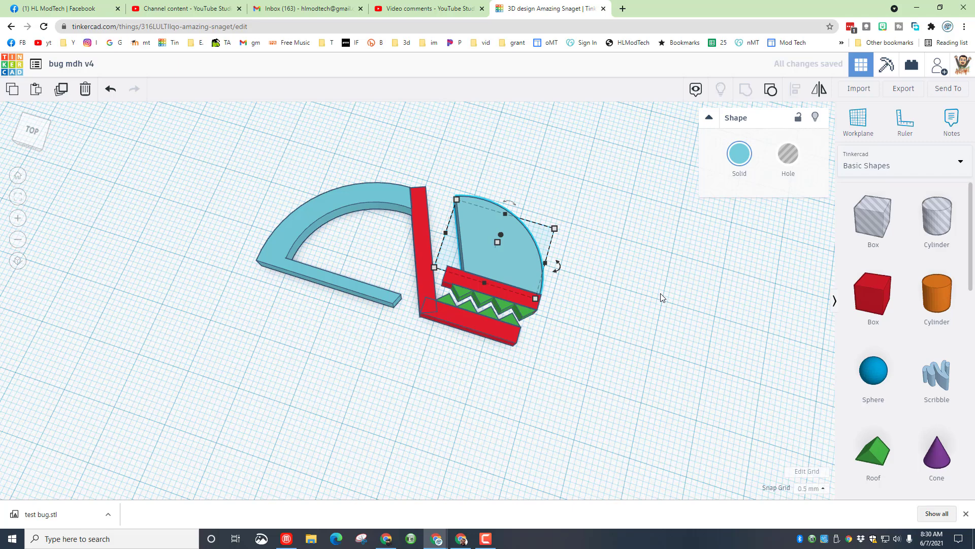
pyautogui.press('Left')
pyautogui.press('Left')
pyautogui.press('Left')
pyautogui.press('Left')
pyautogui.press('Left')
pyautogui.press('Left')
pyautogui.press('Left')
pyautogui.press('Left')
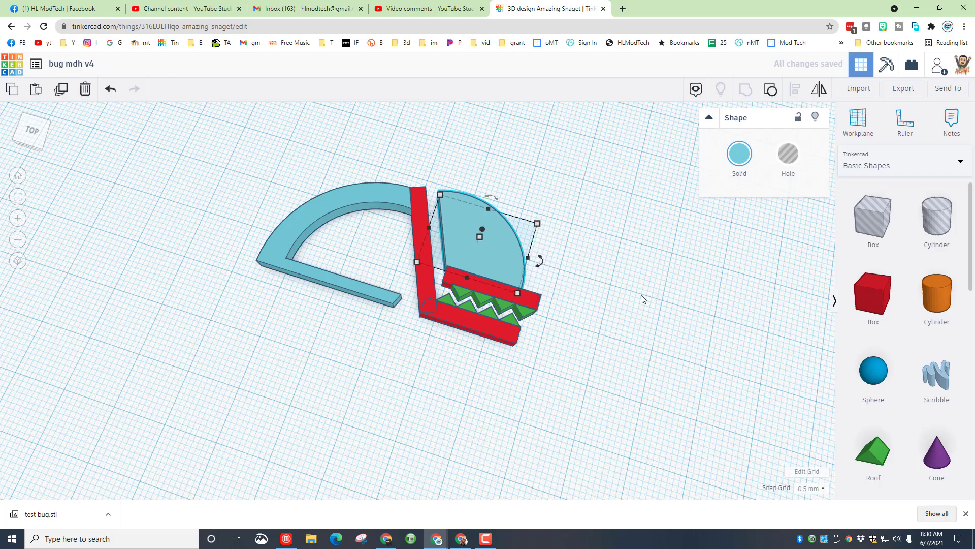
pyautogui.press('Left')
pyautogui.press('Left')
pyautogui.press('Left')
pyautogui.press('Left')
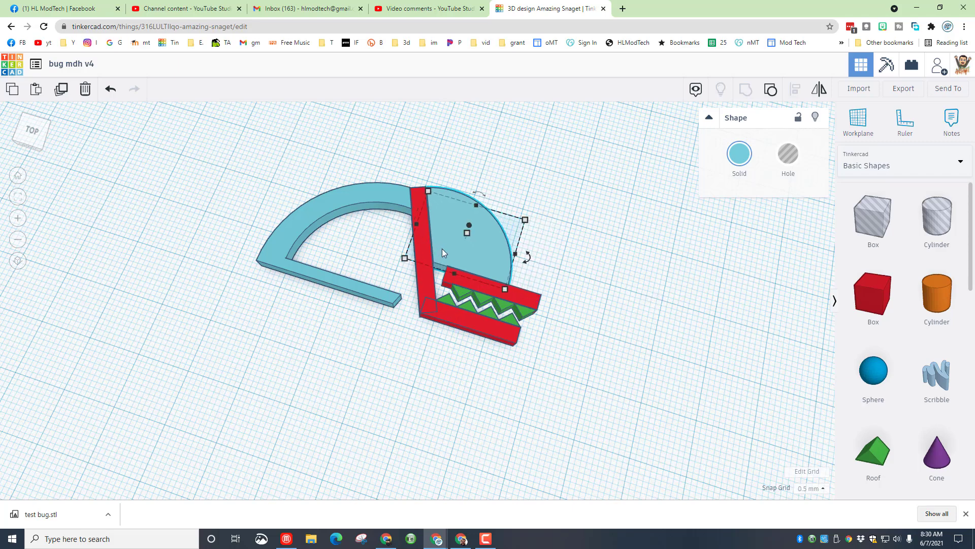
# Step: Set the snap grid to 1.0 mm, nudge the trimmed half-disc back off the long bar and stretch its flat edge over the mirrored bar
pyautogui.click(810, 489)
pyautogui.click(809, 442)
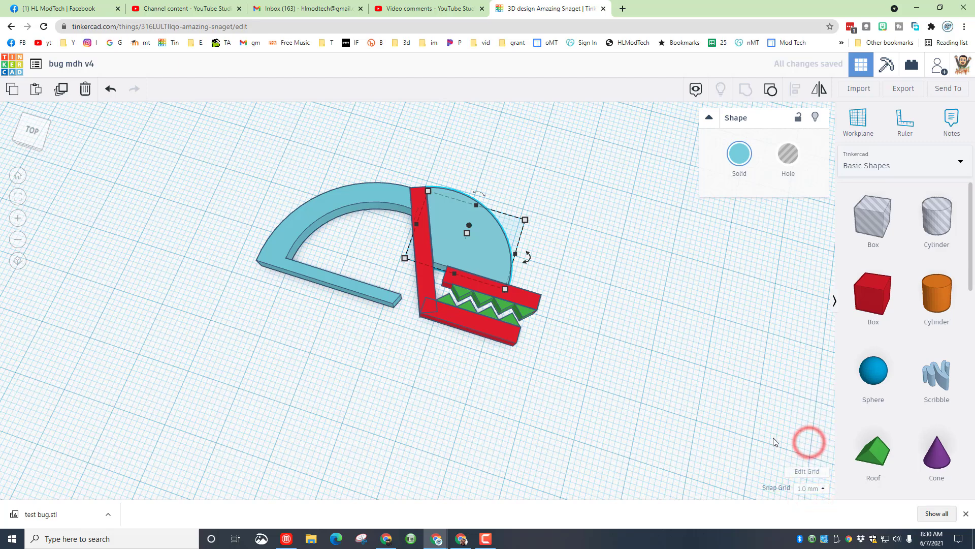
pyautogui.press('Right')
pyautogui.press('Right')
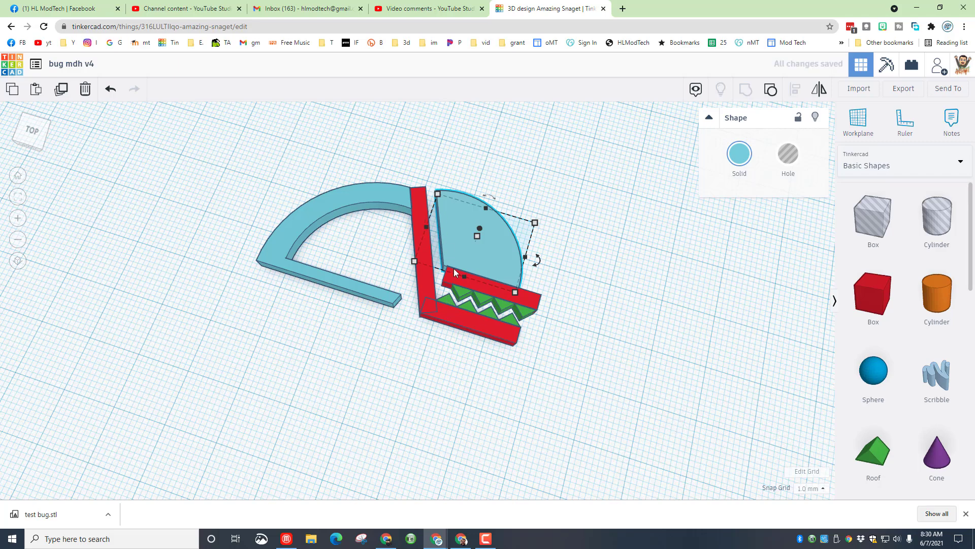
pyautogui.moveTo(465, 276); pyautogui.dragTo(462, 285)
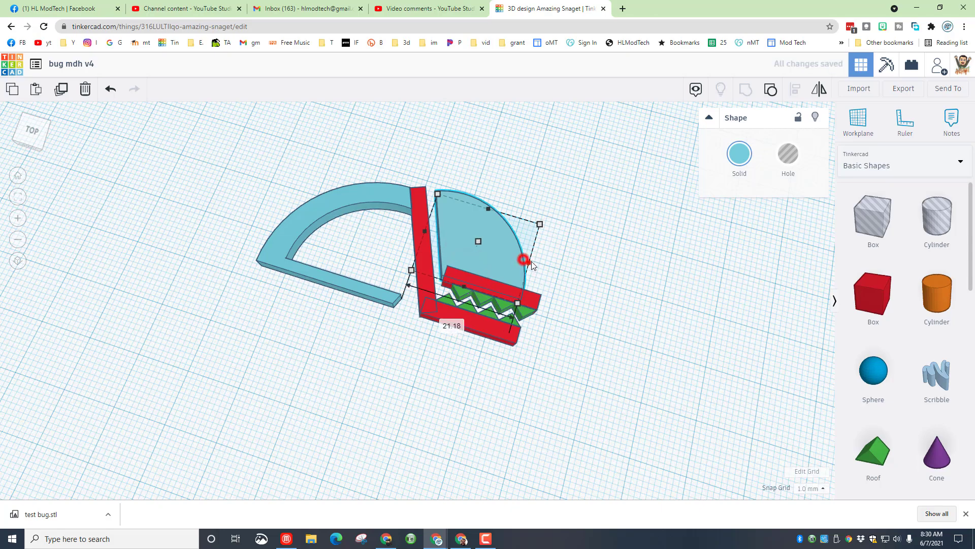
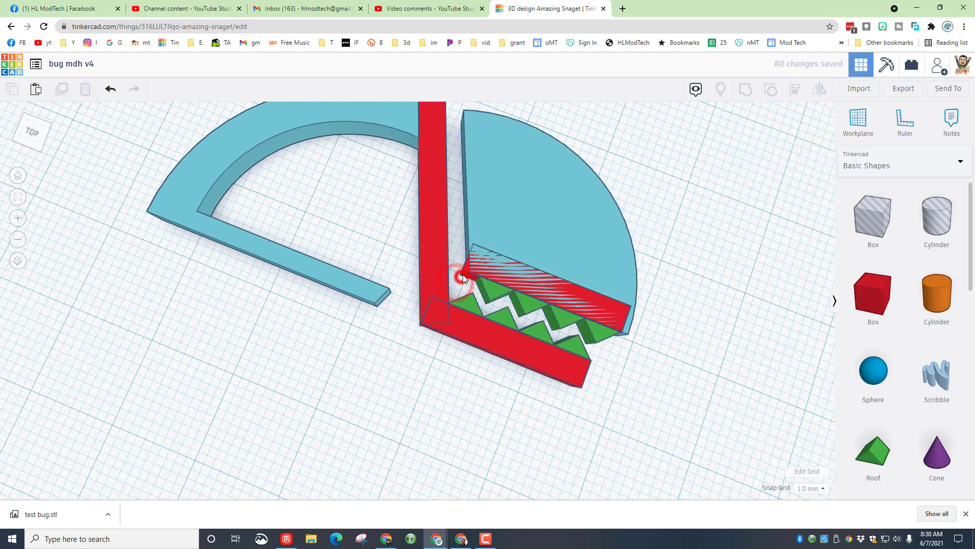
# Step: Try stretching the half-disc head outward to about 25.68 mm wide
pyautogui.click(462, 275)
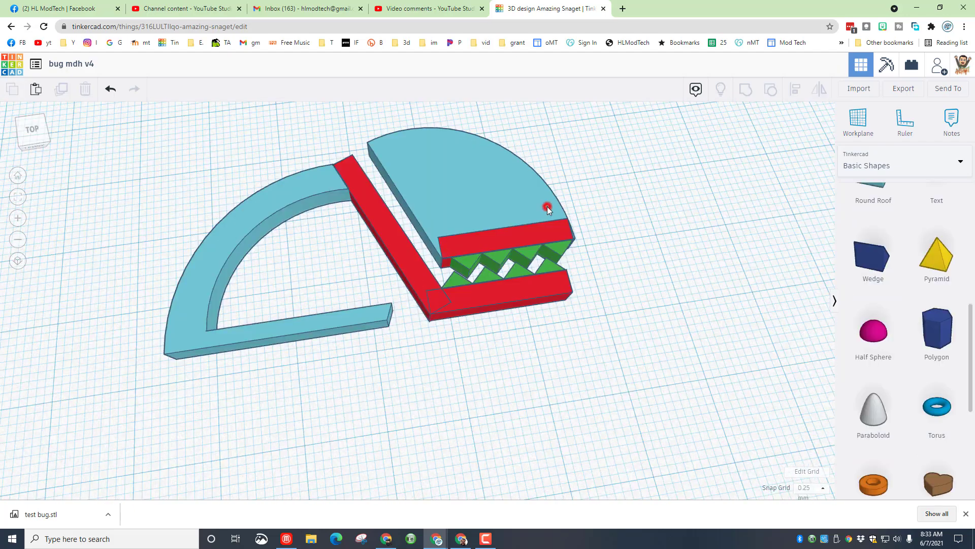
pyautogui.click(547, 206)
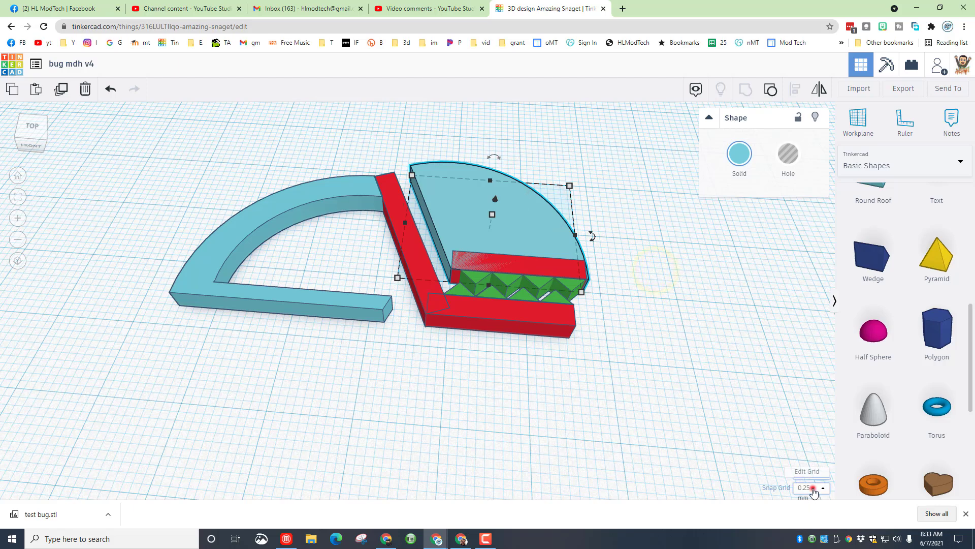
pyautogui.click(813, 488)
pyautogui.click(574, 235)
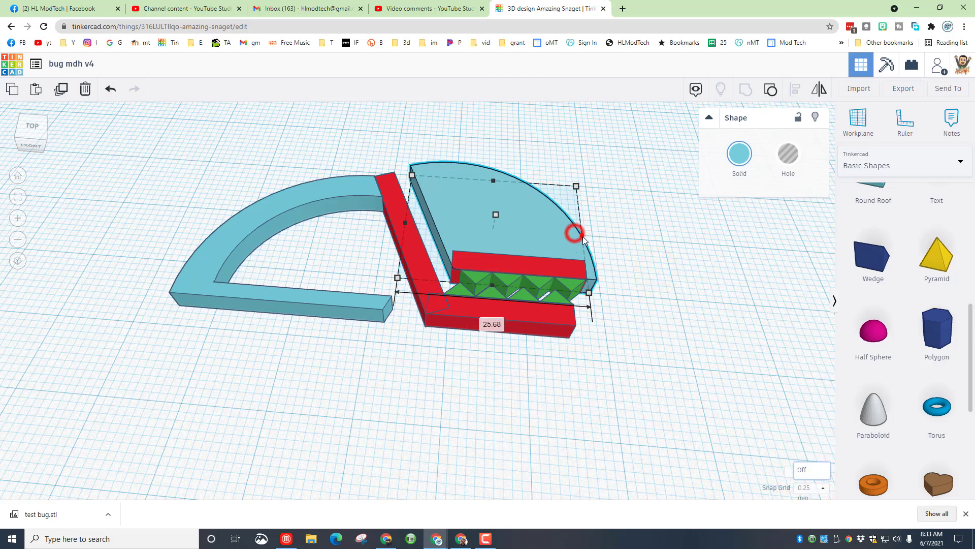
pyautogui.click(638, 237)
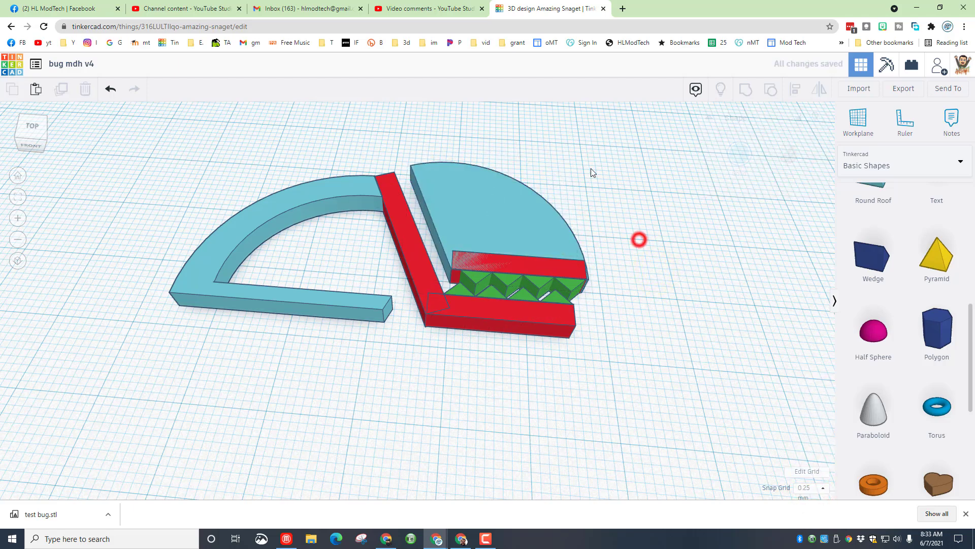
# Step: Group the half-disc head with the mirrored bar and its row of teeth, and hide the resulting group
pyautogui.moveTo(599, 165); pyautogui.dragTo(645, 146, button='right')
pyautogui.moveTo(610, 158); pyautogui.dragTo(440, 267)
pyautogui.hotkey('ctrl', 'g')
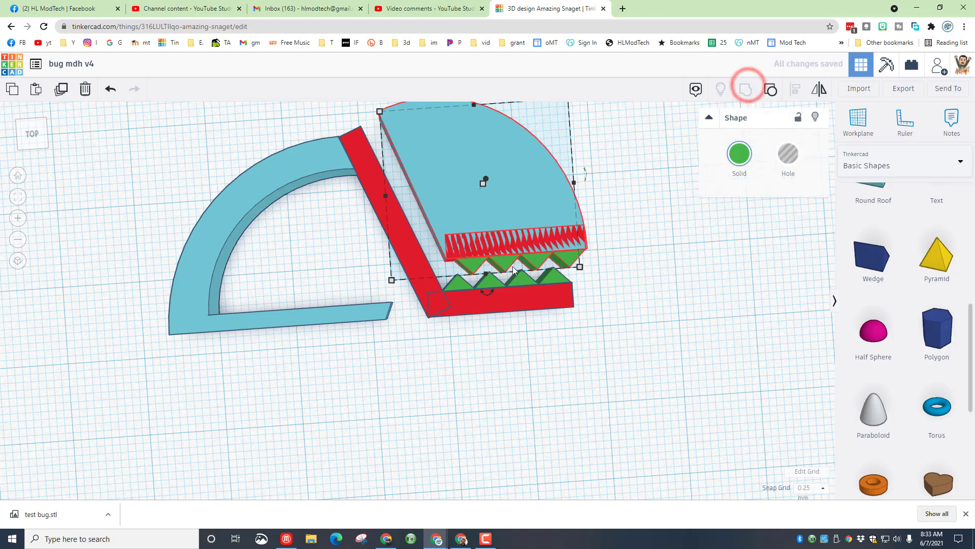
pyautogui.moveTo(618, 281); pyautogui.dragTo(600, 248, button='right')
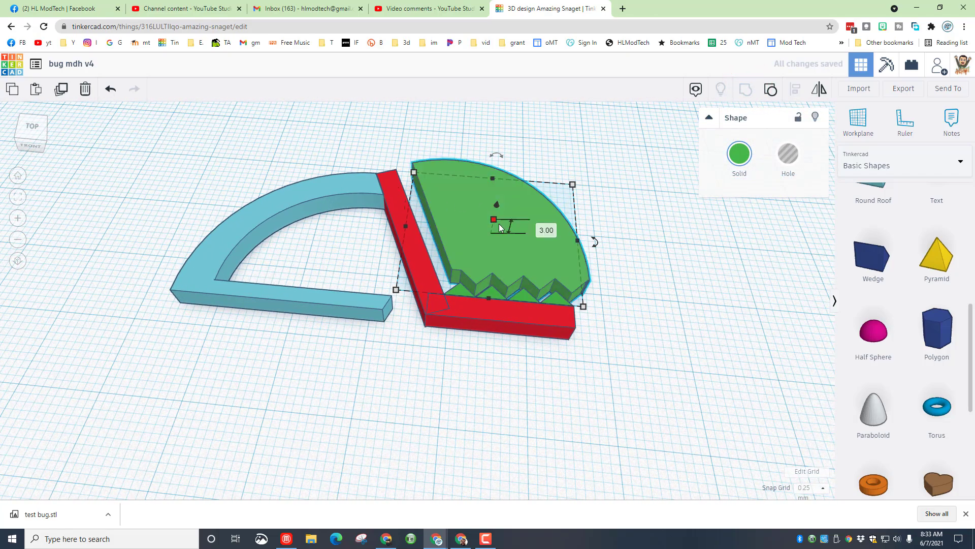
pyautogui.click(541, 239)
pyautogui.click(815, 117)
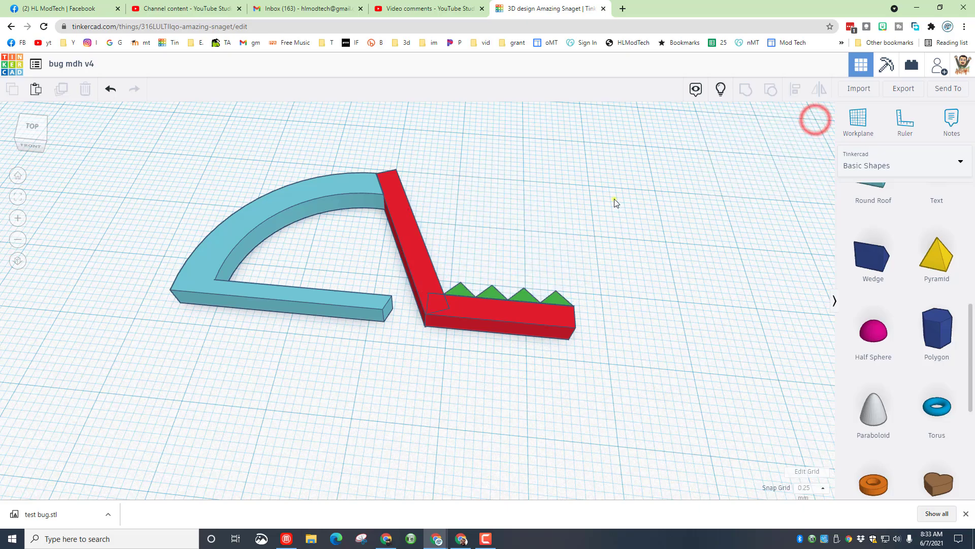
# Step: Place a tube on the workplane near the long red bar's frame end and set its sides to 64
pyautogui.moveTo(614, 200); pyautogui.dragTo(566, 275, button='right')
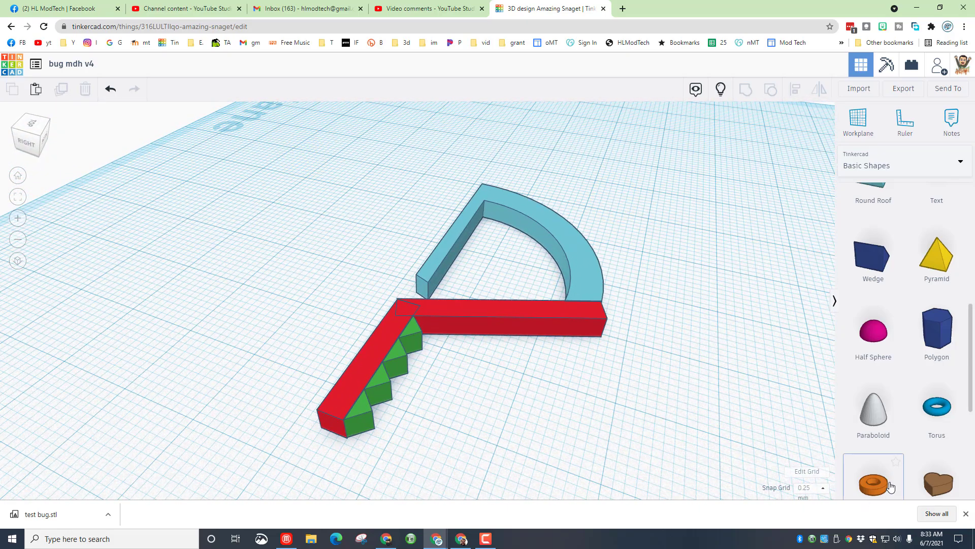
pyautogui.click(695, 345)
pyautogui.moveTo(696, 341); pyautogui.dragTo(666, 335, button='right')
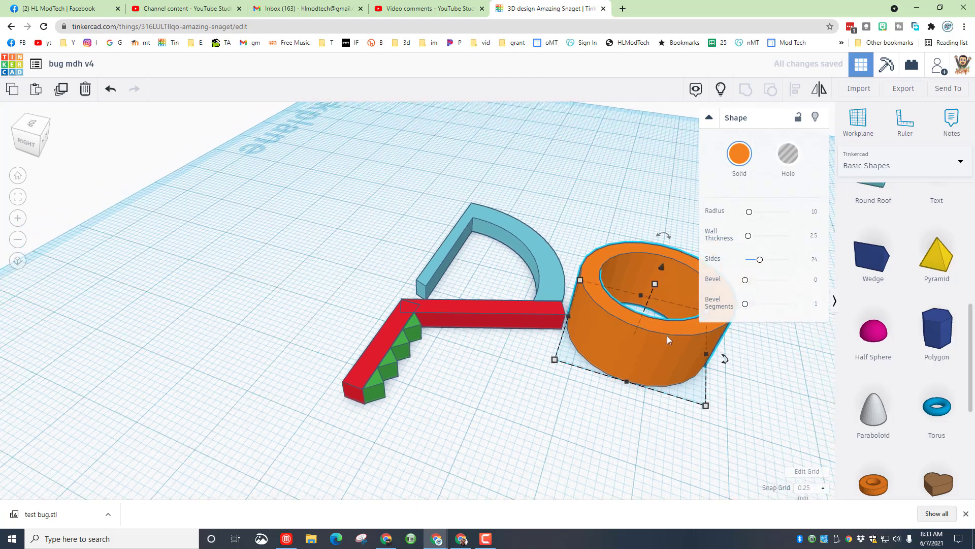
pyautogui.moveTo(760, 262); pyautogui.dragTo(843, 269)
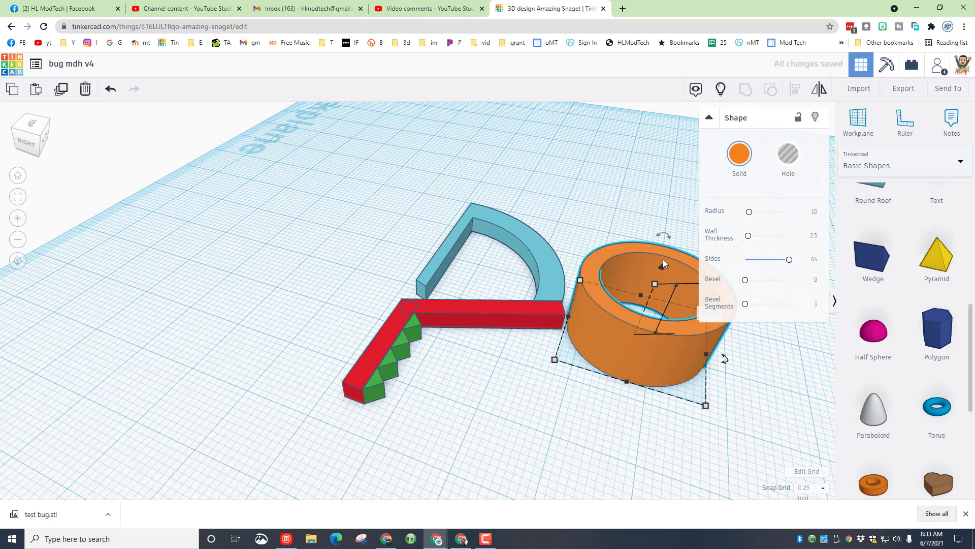
# Step: Place a box hole over one half of the tube, stretch it to 28.25 mm and group the two to leave a half ring
pyautogui.scroll(6, 892, 228)
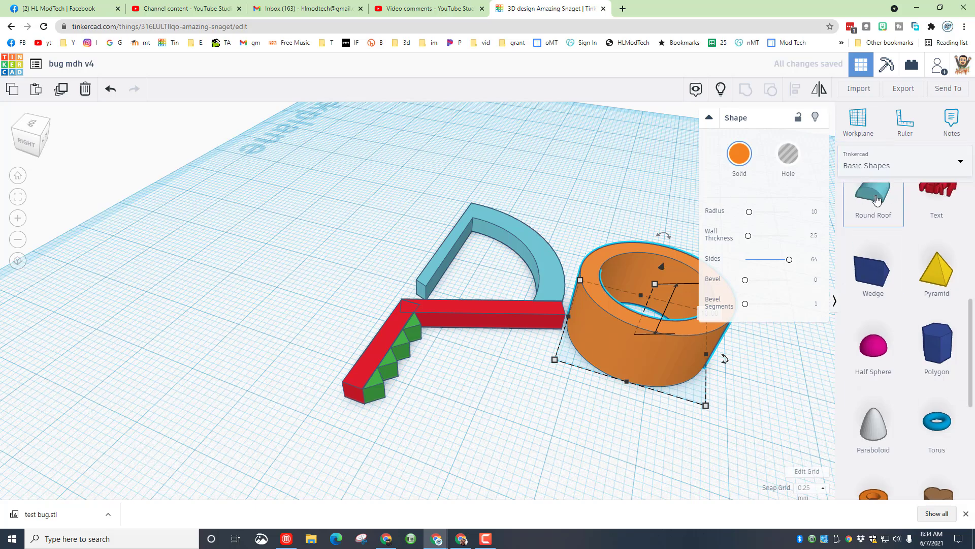
pyautogui.moveTo(892, 229); pyautogui.dragTo(574, 276)
pyautogui.click(662, 349)
pyautogui.scroll(-3, 635, 298)
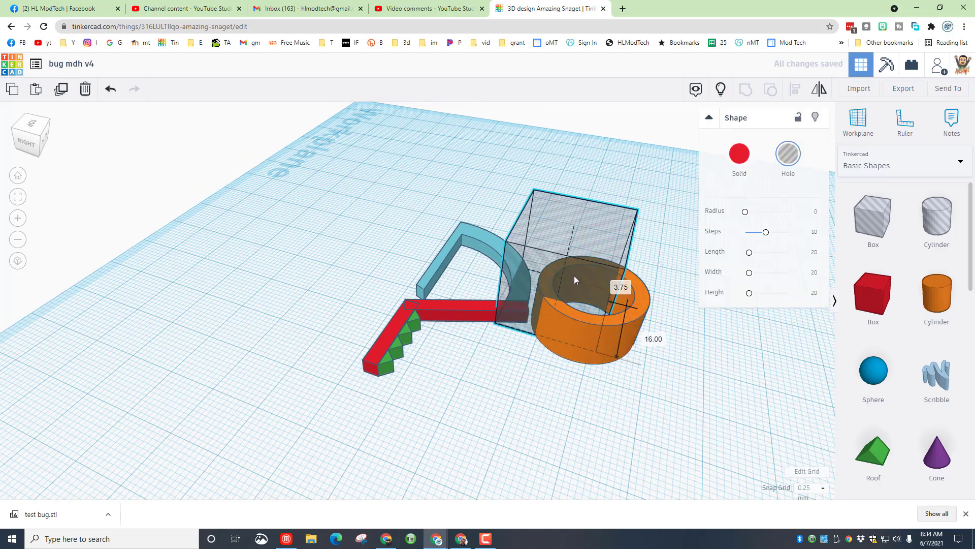
pyautogui.moveTo(544, 337); pyautogui.dragTo(540, 361)
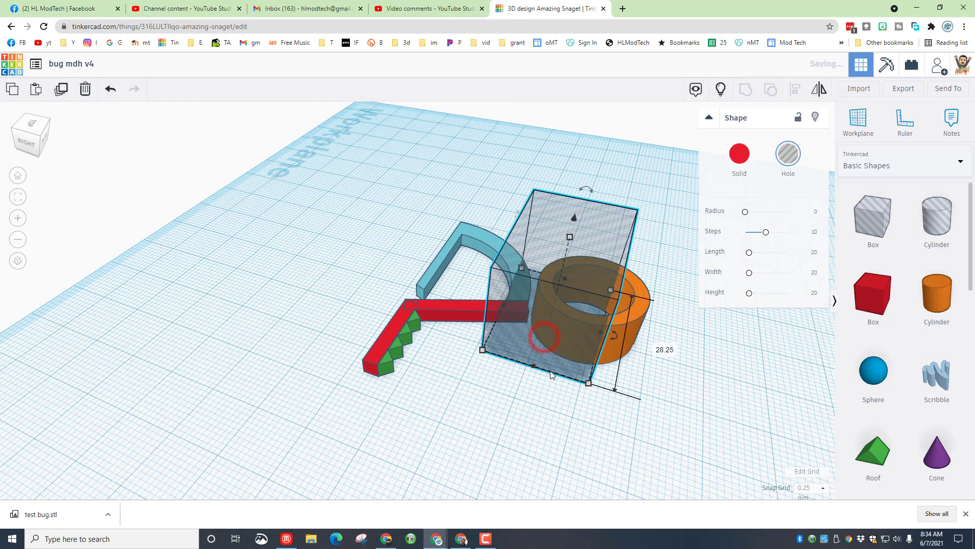
pyautogui.click(614, 376)
pyautogui.moveTo(670, 260); pyautogui.dragTo(528, 325)
pyautogui.click(746, 89)
# Step: Rotate the half ring by -22° and move it against the frame end of the long red bar
pyautogui.moveTo(424, 385); pyautogui.dragTo(652, 251, button='right')
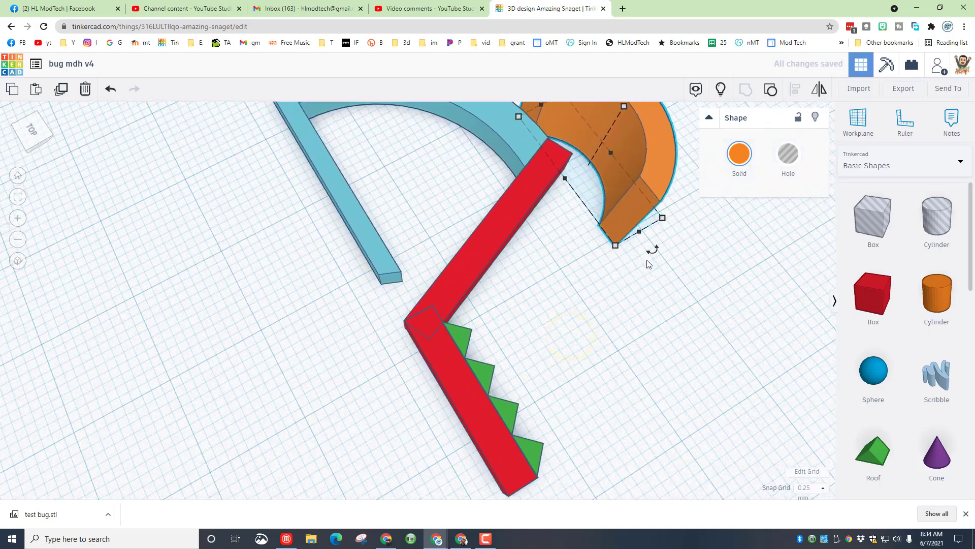
pyautogui.moveTo(650, 252); pyautogui.dragTo(622, 297)
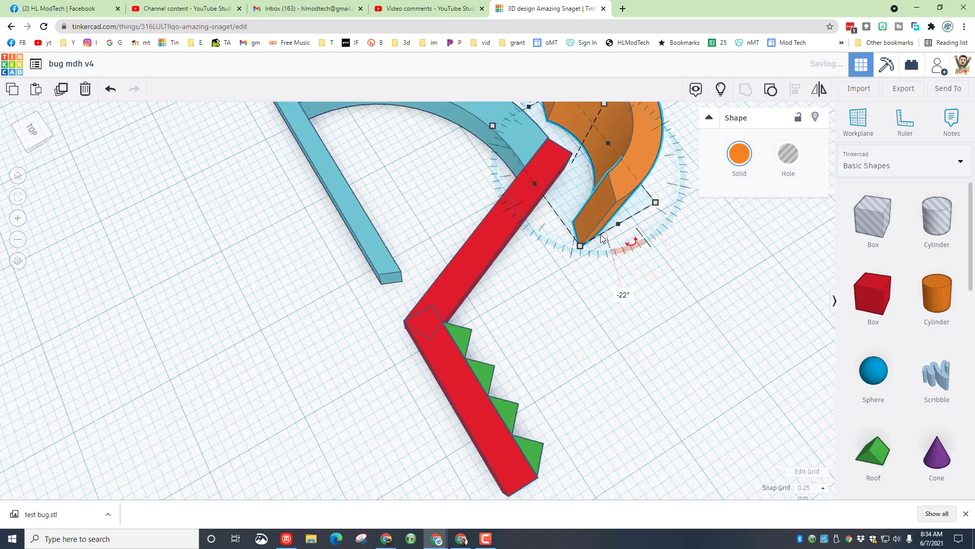
pyautogui.moveTo(600, 222); pyautogui.dragTo(547, 231)
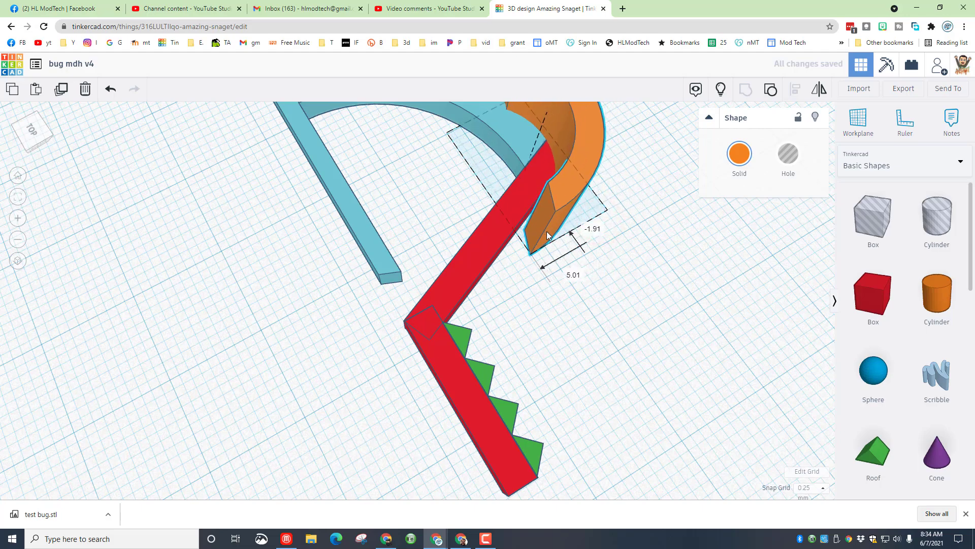
# Step: Fine-tune the half ring's rotation and position around the bar's outer corner, stretching it to 17.75 mm to follow the frame's curve
pyautogui.click(18, 196)
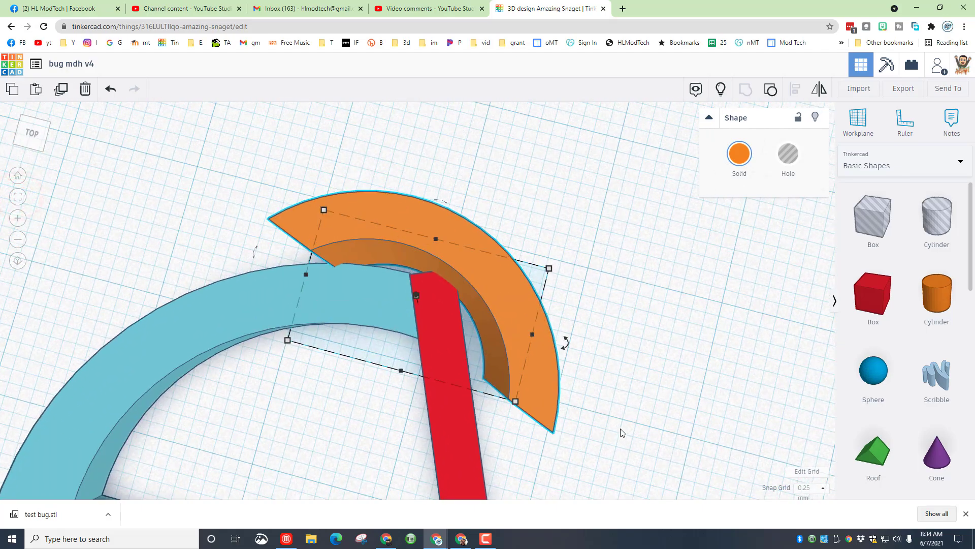
pyautogui.moveTo(565, 340); pyautogui.dragTo(593, 380)
pyautogui.moveTo(523, 385)
pyautogui.mouseDown()
pyautogui.moveTo(526, 401)
pyautogui.moveTo(519, 397)
pyautogui.mouseUp()
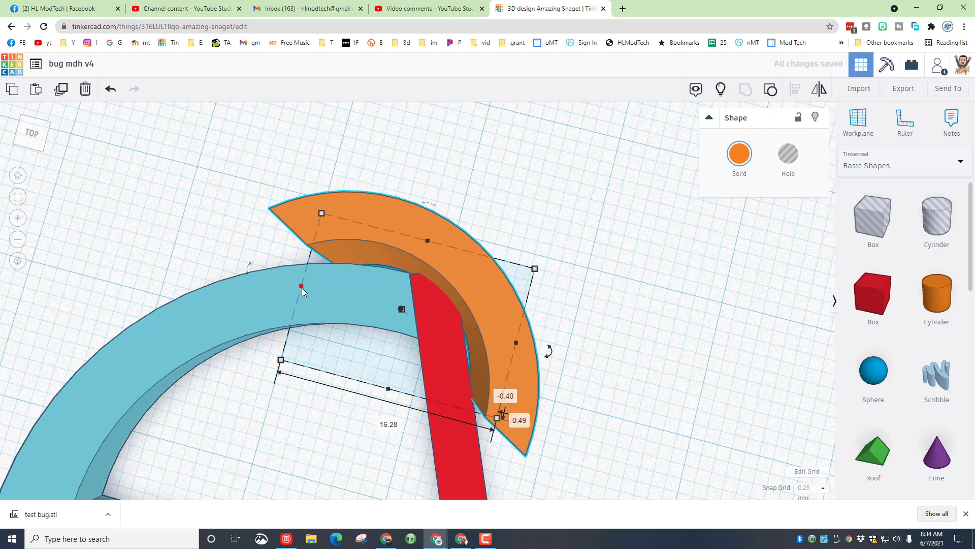
pyautogui.moveTo(302, 288); pyautogui.dragTo(283, 281)
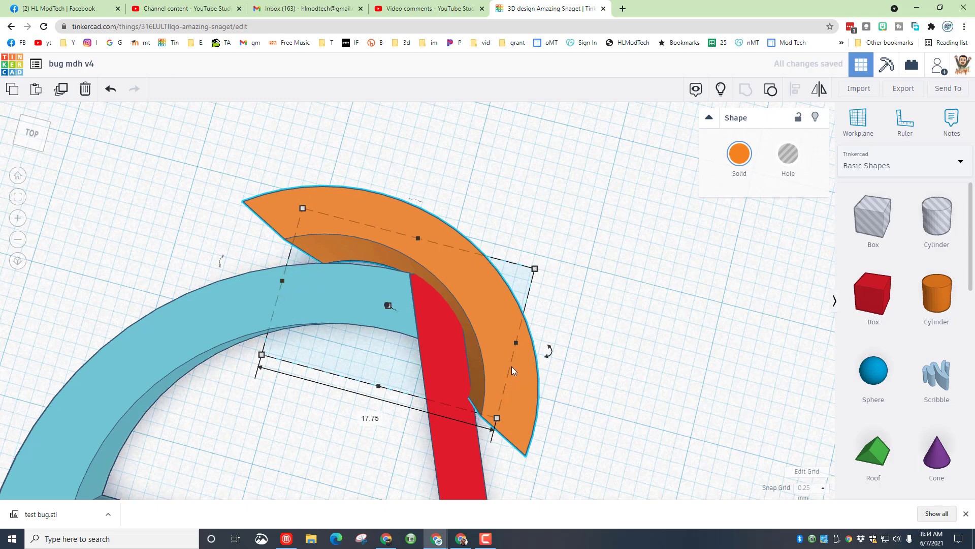
pyautogui.moveTo(519, 346)
pyautogui.mouseDown()
pyautogui.moveTo(537, 356)
pyautogui.moveTo(529, 367)
pyautogui.moveTo(521, 362)
pyautogui.mouseUp()
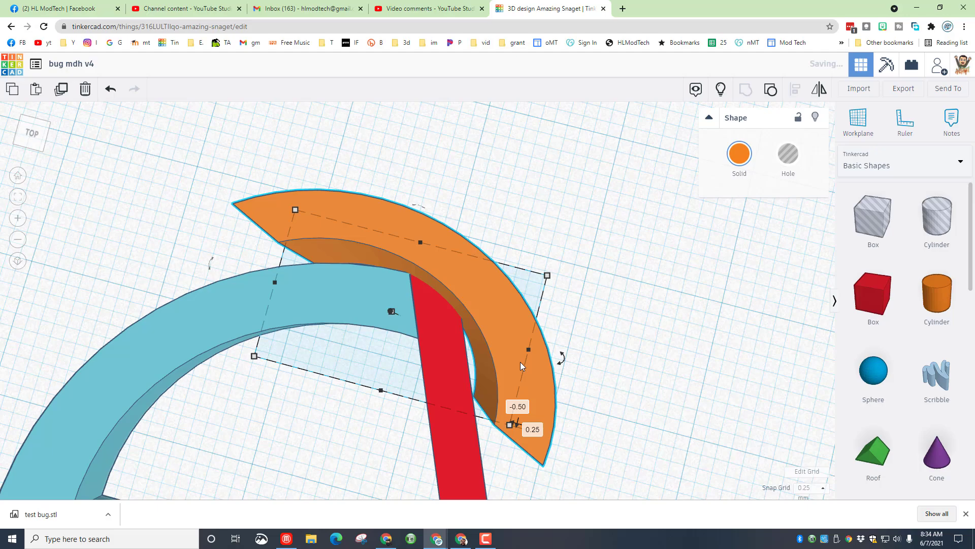
# Step: Turn the half ring into a hole and group it with the frame, red bars and lower teeth to round off the bar's corner
pyautogui.click(794, 170)
pyautogui.moveTo(631, 418); pyautogui.dragTo(461, 315, button='right')
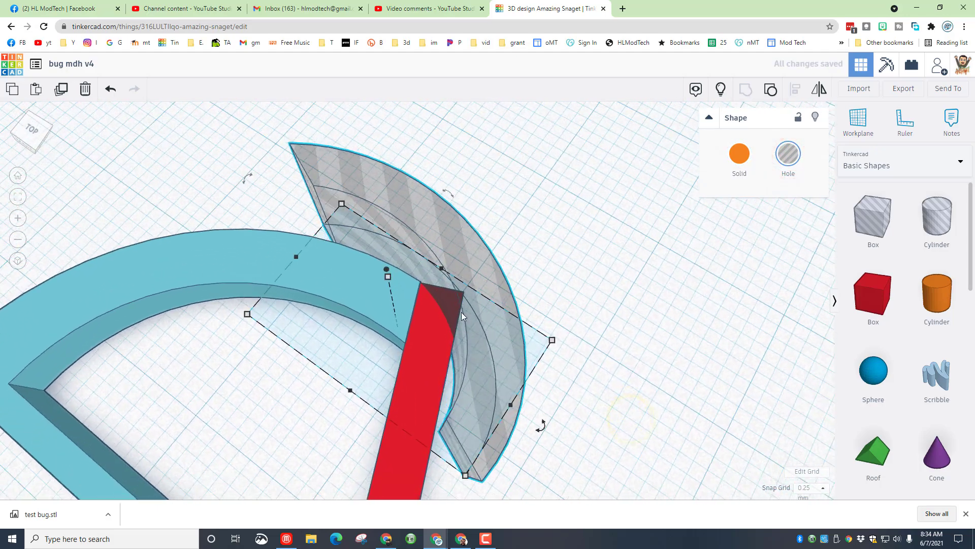
pyautogui.click(594, 214)
pyautogui.scroll(-6, 562, 264)
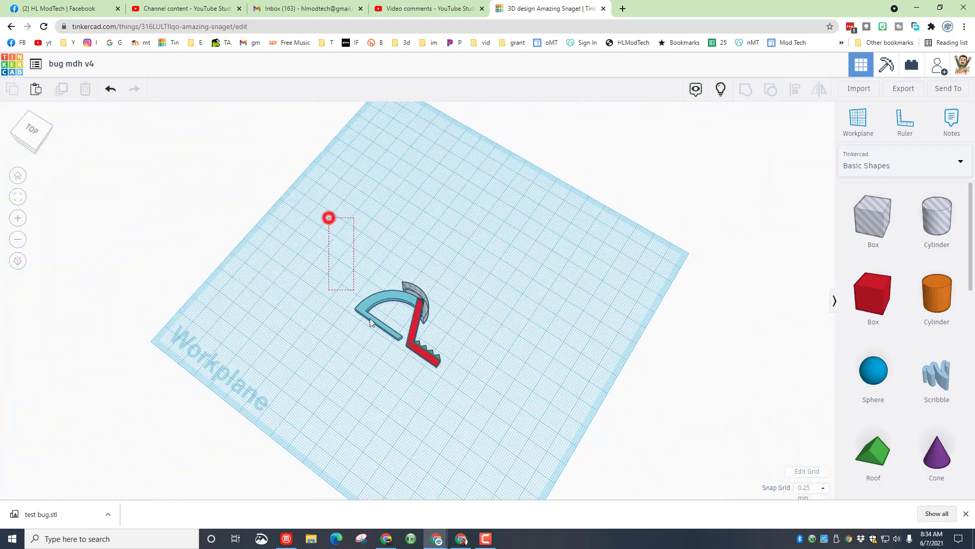
pyautogui.moveTo(370, 318); pyautogui.dragTo(480, 397)
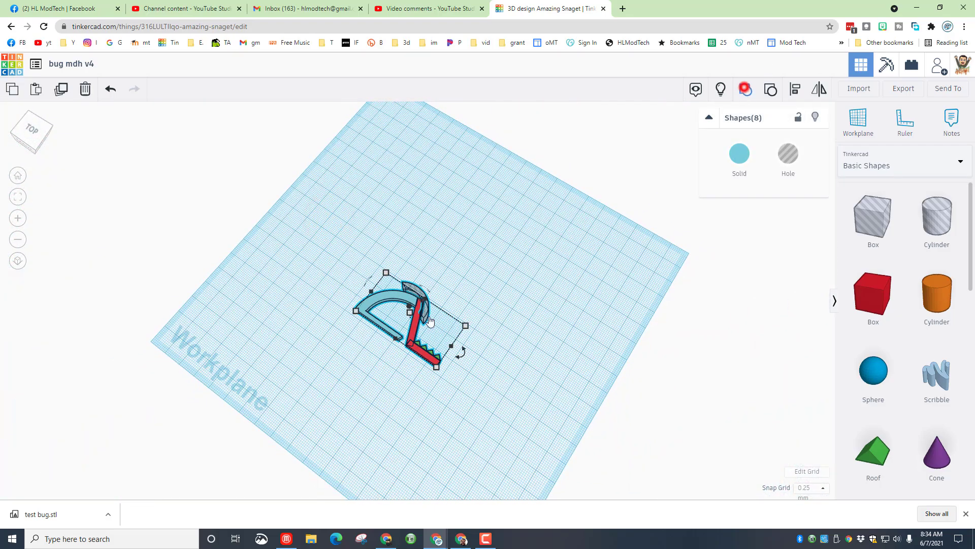
pyautogui.hotkey('ctrl', 'g')
# Step: Bring back the hidden toothed head and group it with the frame and lower jaw as one shape
pyautogui.scroll(5, 403, 356)
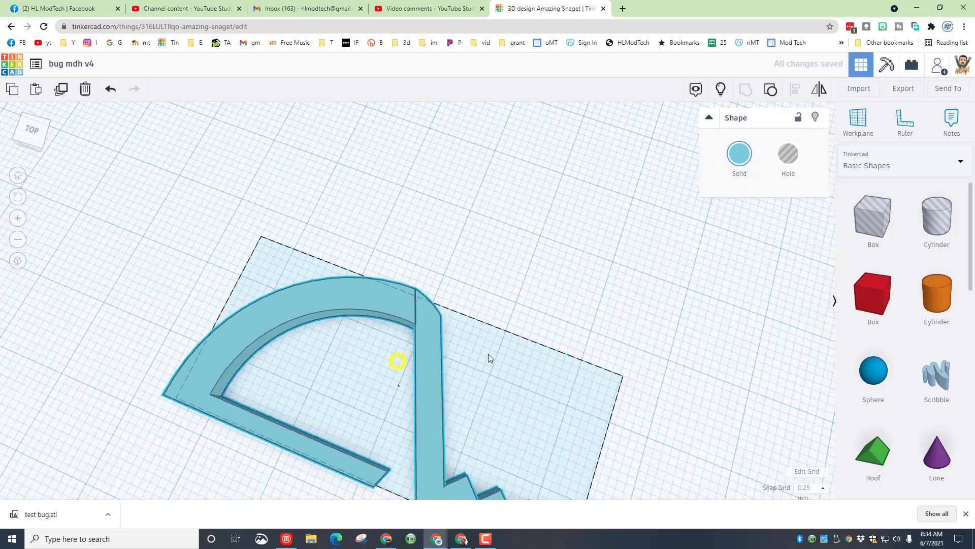
pyautogui.moveTo(489, 354); pyautogui.dragTo(481, 281, button='right')
pyautogui.scroll(6, 406, 349)
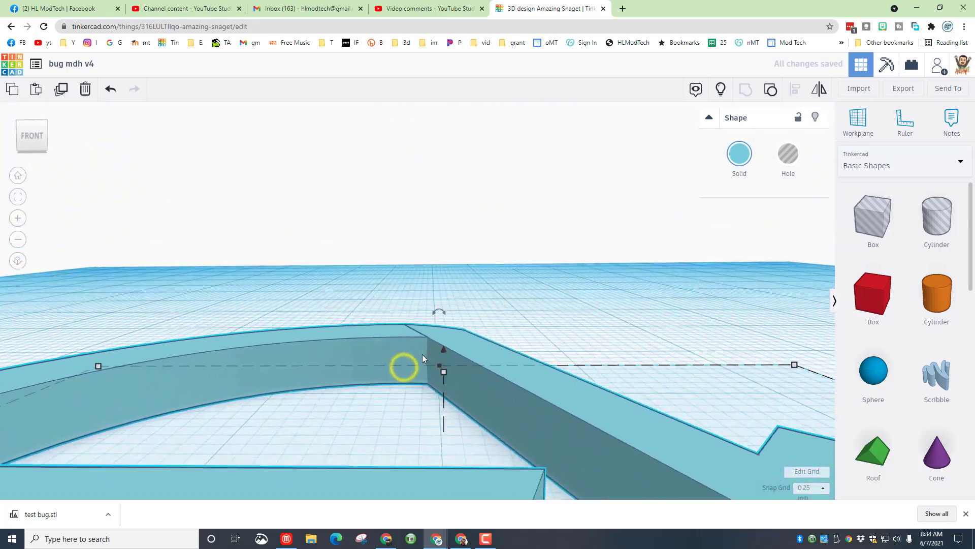
pyautogui.hotkey('ctrl', 'z')
pyautogui.moveTo(216, 243); pyautogui.dragTo(647, 445)
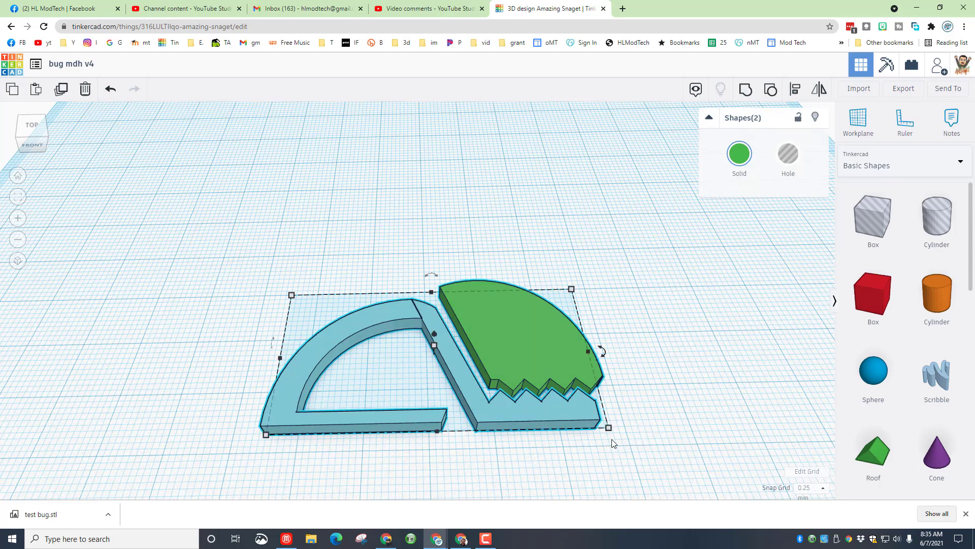
pyautogui.click(745, 89)
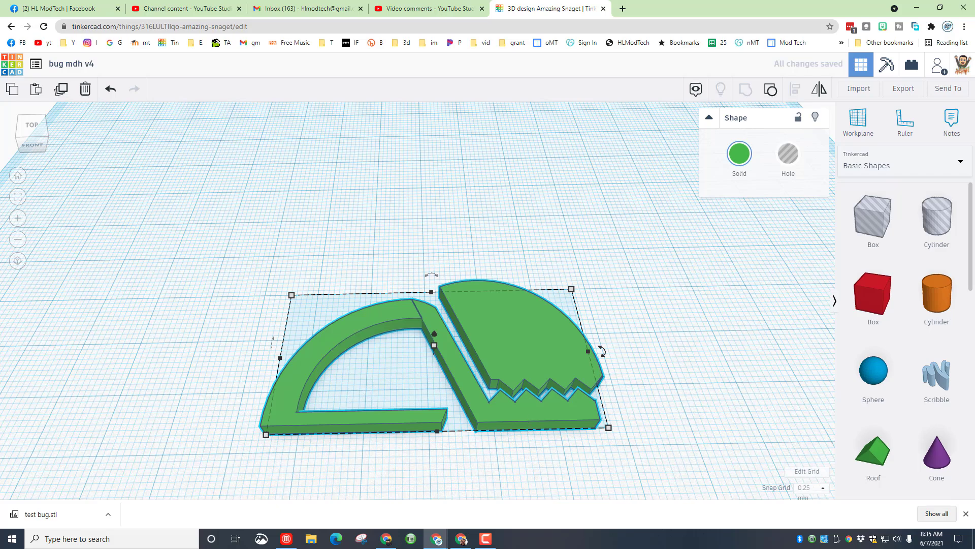
# Step: Set the snap grid to 1.0 mm, make a copy of the grouped bug and shift it sideways until it clears the original
pyautogui.click(822, 488)
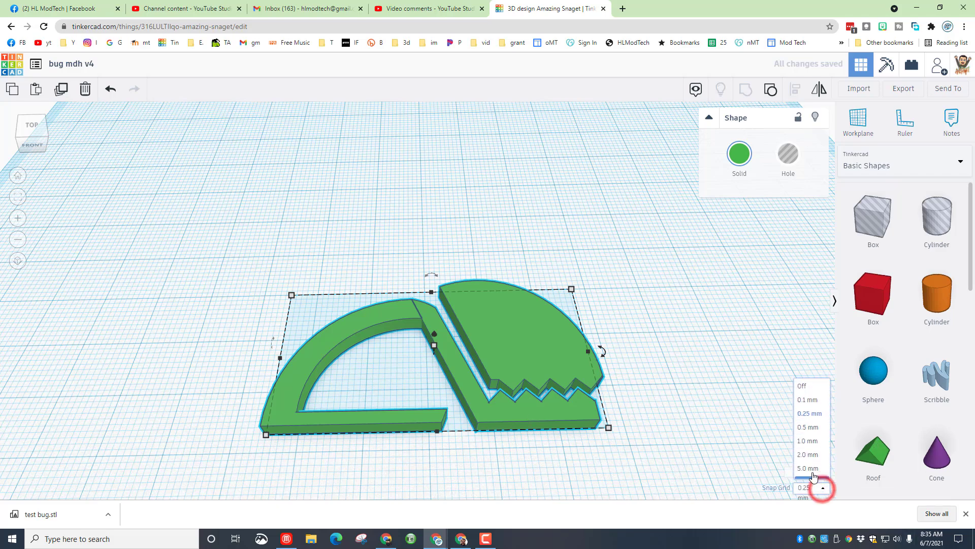
pyautogui.click(812, 440)
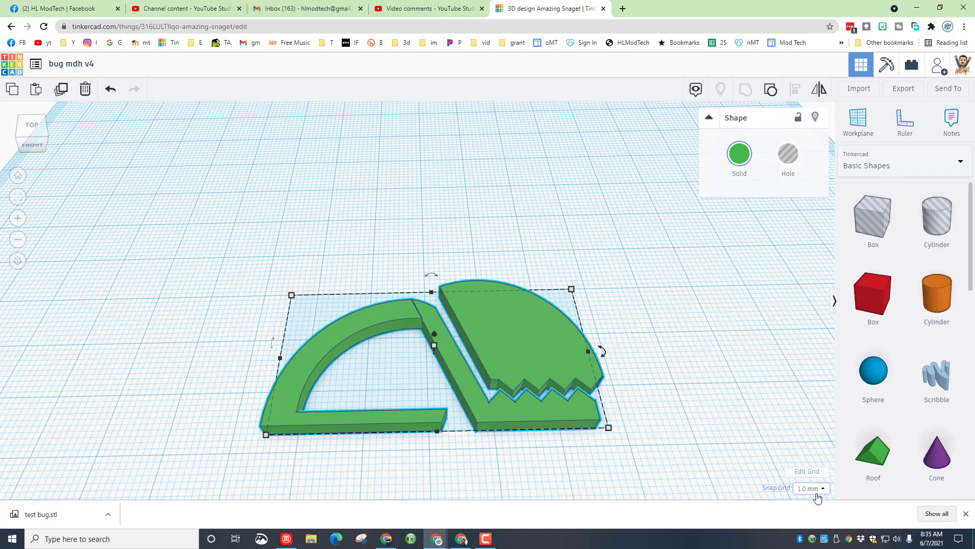
pyautogui.hotkey('ctrl', 'v')
pyautogui.press('Right')
pyautogui.press('Right')
pyautogui.press('Right')
pyautogui.press('Right')
pyautogui.press('Right')
pyautogui.press('Right')
pyautogui.press('Right')
pyautogui.press('Right')
pyautogui.press('Right')
pyautogui.press('Right')
pyautogui.press('Right')
pyautogui.press('Right')
pyautogui.press('Right')
pyautogui.press('Right')
pyautogui.press('Right')
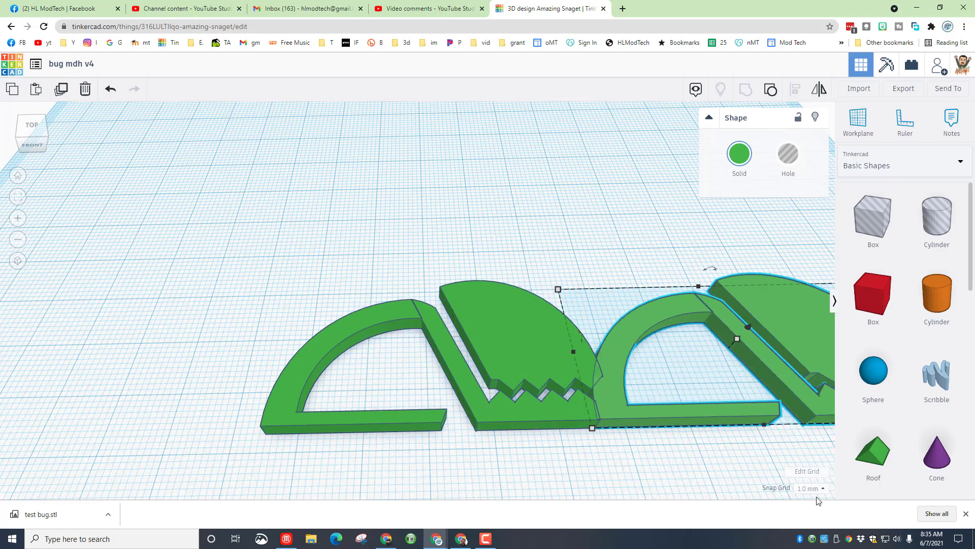
pyautogui.press('Right')
pyautogui.press('Right')
pyautogui.press('Right')
pyautogui.press('Right')
pyautogui.press('Right')
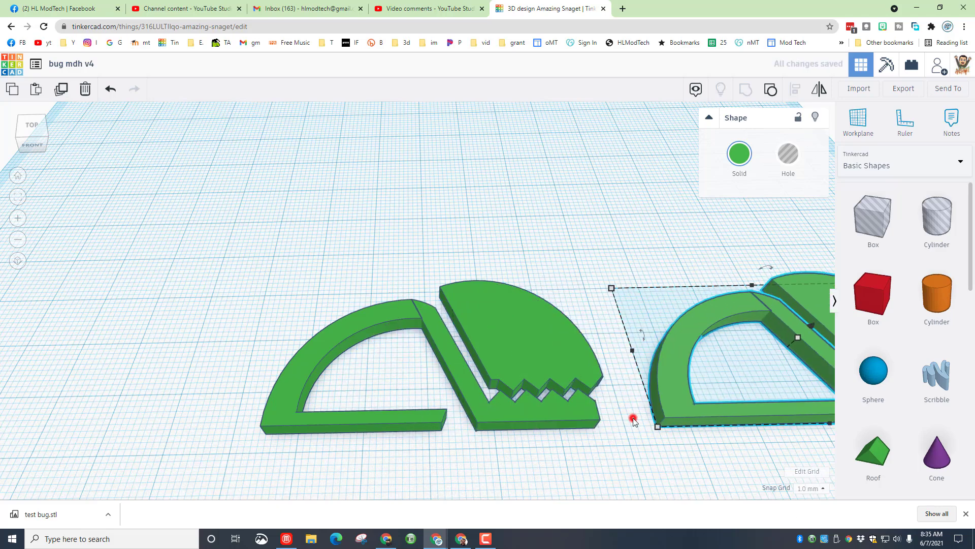
pyautogui.click(632, 419)
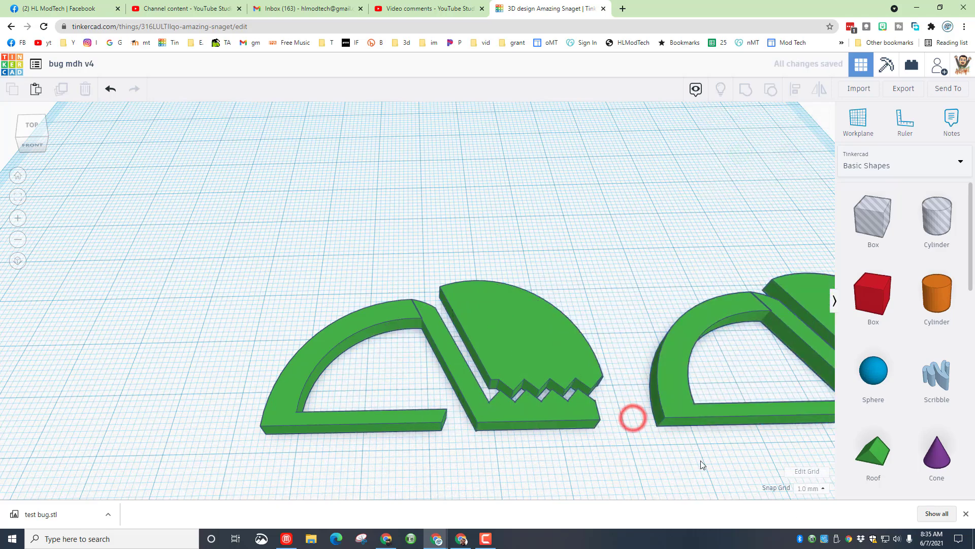
# Step: Select the copied bug and put a workplane on the inner side face of its long bar
pyautogui.click(689, 385)
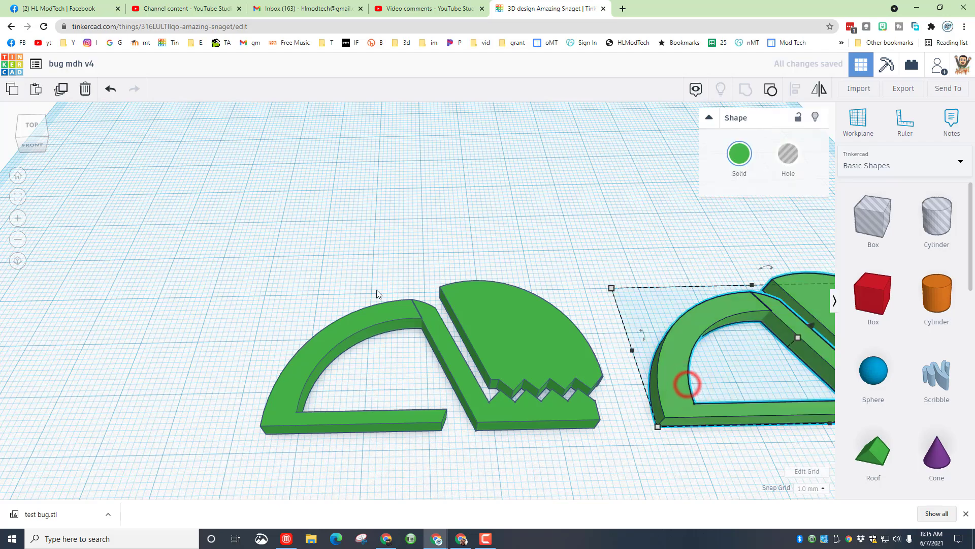
pyautogui.click(18, 199)
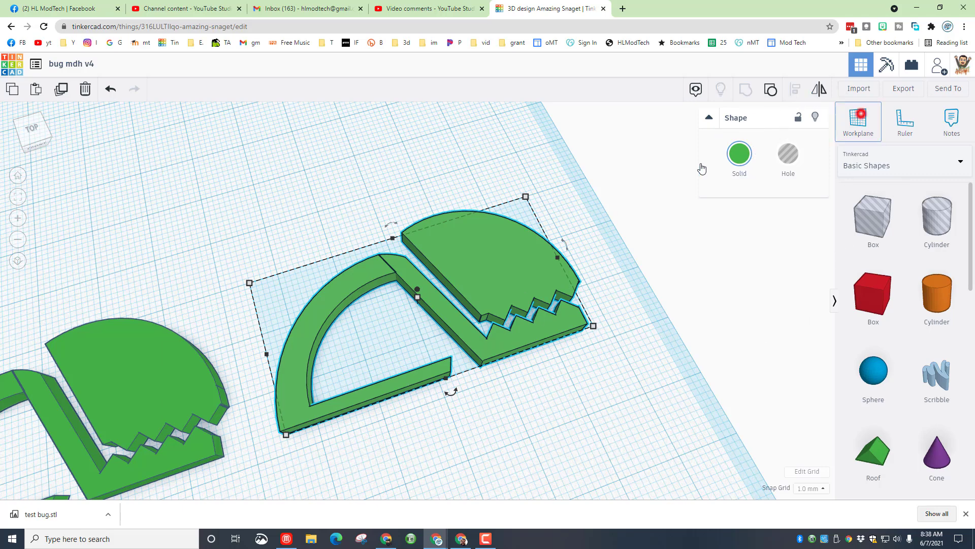
pyautogui.click(439, 319)
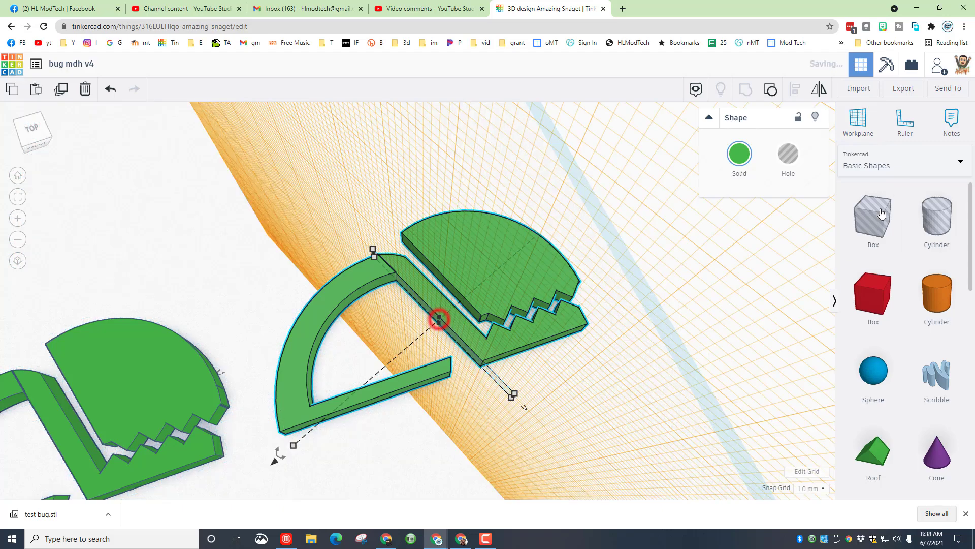
# Step: Place a hole box on the workplane of the copied bug's long bar and make it 4 mm wide and 5 mm tall
pyautogui.click(874, 216)
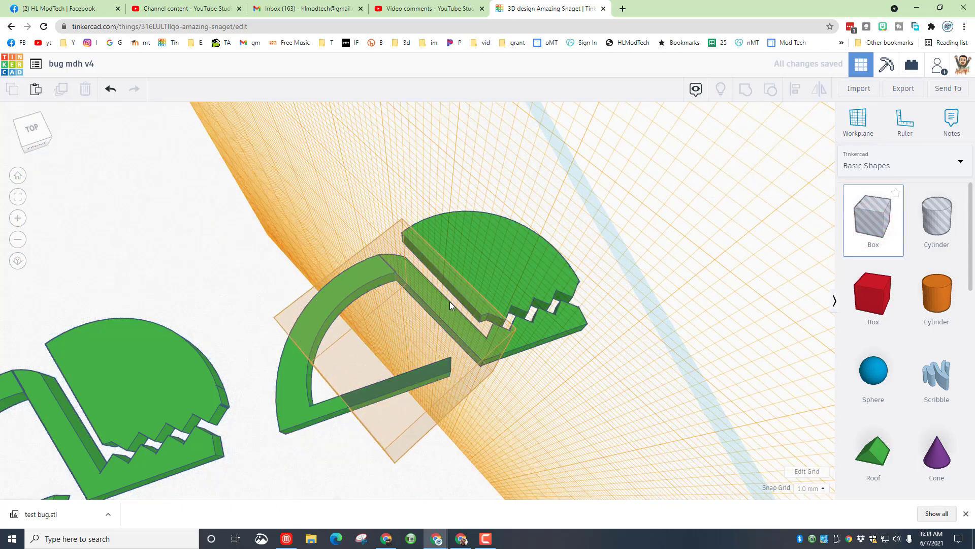
pyautogui.click(449, 302)
pyautogui.moveTo(418, 352); pyautogui.dragTo(352, 306, button='right')
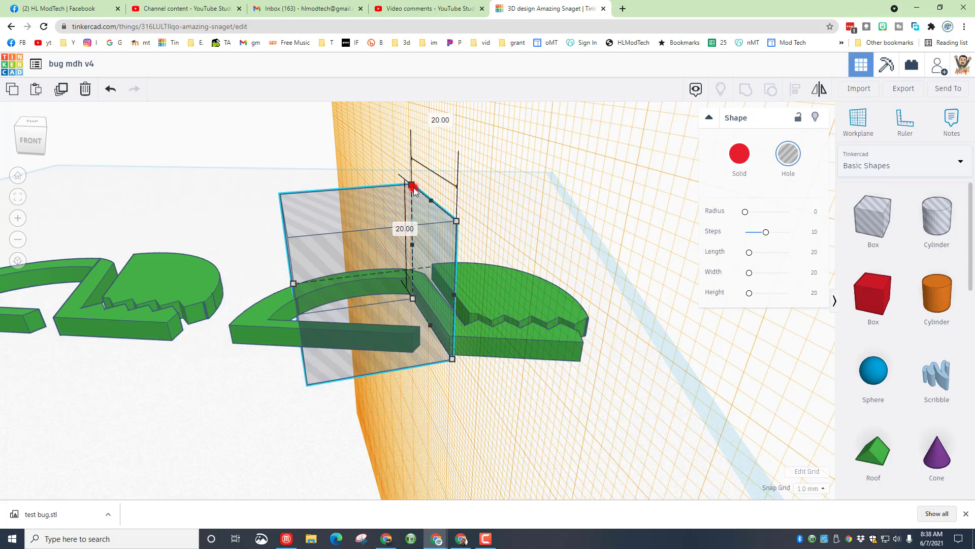
pyautogui.click(405, 229)
pyautogui.write('4')
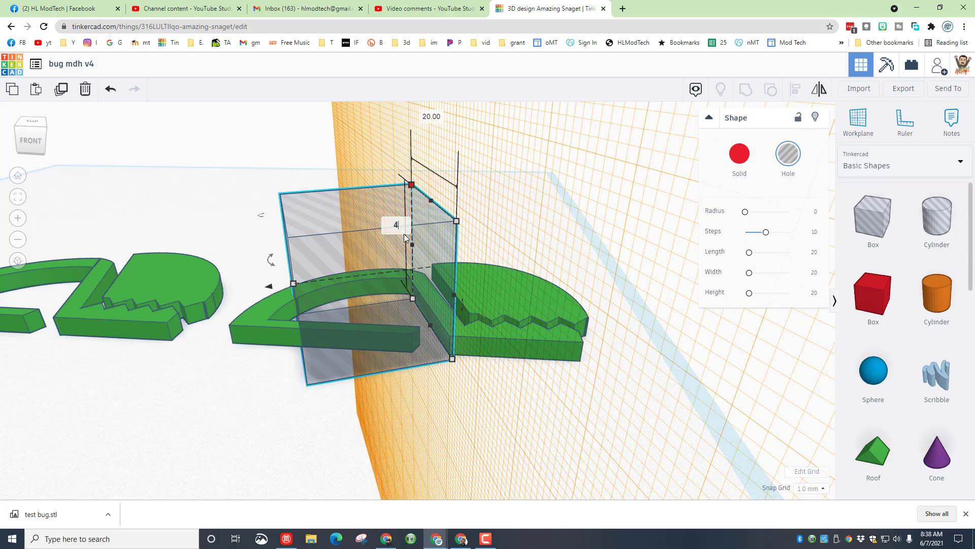
pyautogui.press('Return')
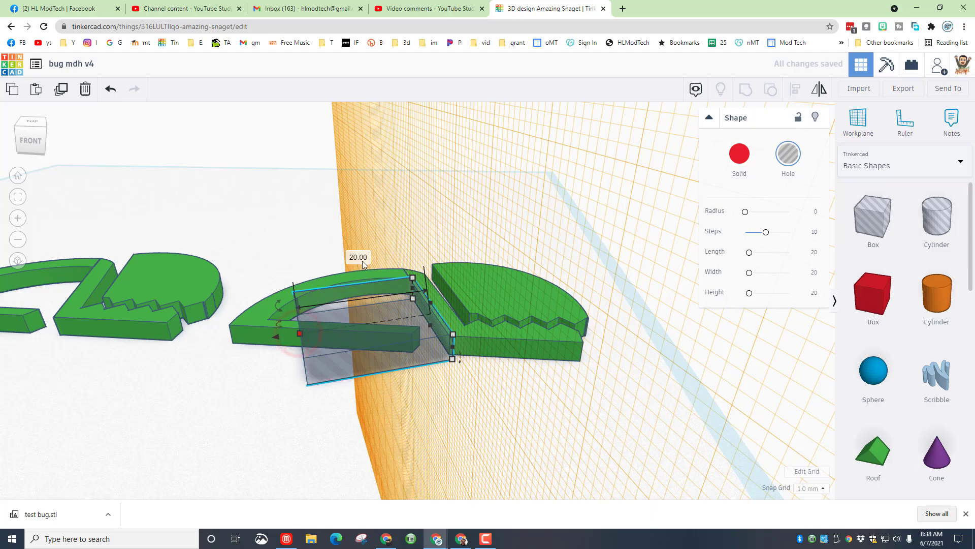
pyautogui.click(358, 258)
pyautogui.write('4')
pyautogui.press('Return')
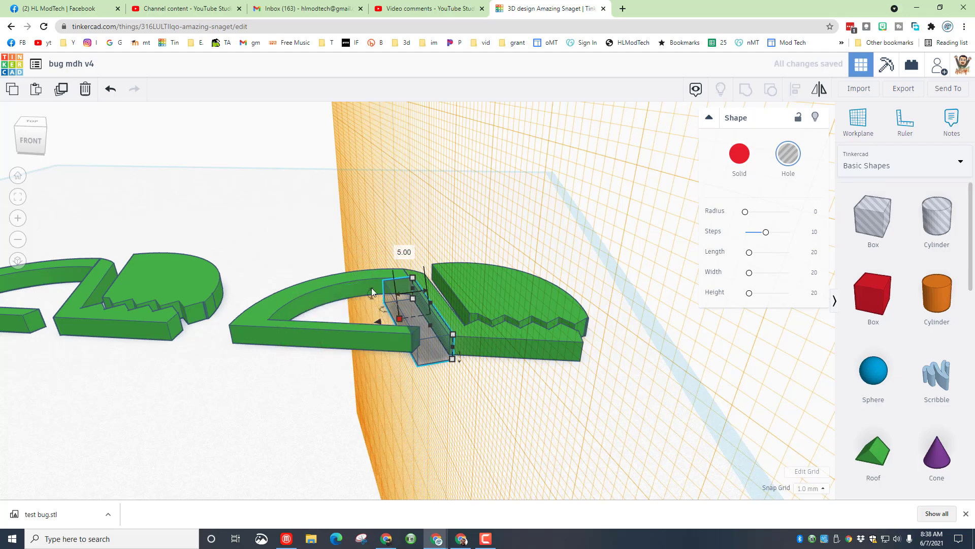
pyautogui.moveTo(407, 316); pyautogui.dragTo(453, 358, button='right')
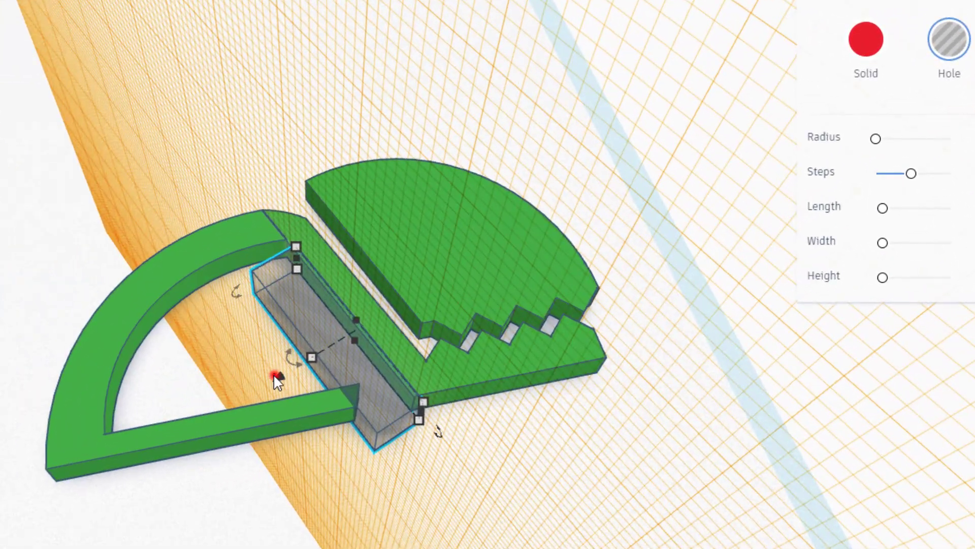
# Step: Sink the hole box into the copied bug's long bar, nudge it two steps along the bar and adjust its end near the lower jaw
pyautogui.moveTo(276, 376); pyautogui.dragTo(321, 360)
pyautogui.moveTo(369, 362); pyautogui.dragTo(553, 324, button='right')
pyautogui.press('Left')
pyautogui.press('Left')
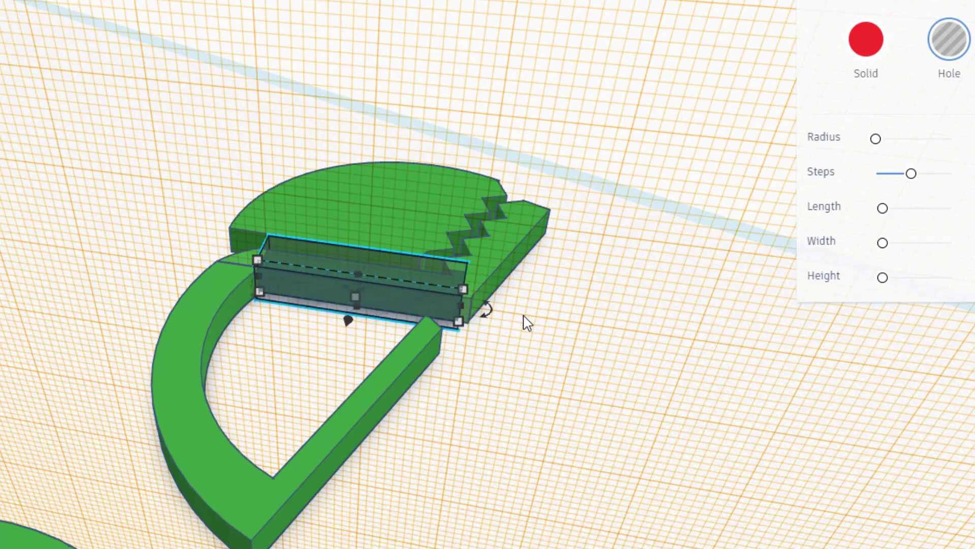
pyautogui.moveTo(461, 305); pyautogui.dragTo(449, 302)
pyautogui.moveTo(543, 315); pyautogui.dragTo(526, 447, button='right')
pyautogui.click(523, 441)
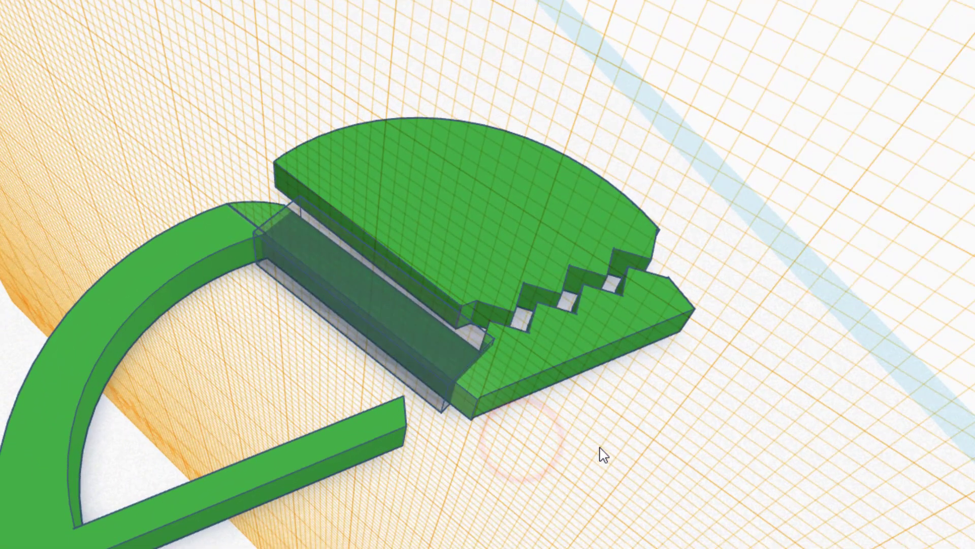
# Step: Reset the workplane to the base and group the hole box with the copied bug to cut away its long bar
pyautogui.moveTo(528, 480)
pyautogui.mouseDown(button='right')
pyautogui.moveTo(449, 372)
pyautogui.moveTo(396, 381)
pyautogui.moveTo(387, 405)
pyautogui.moveTo(318, 453)
pyautogui.mouseUp(button='right')
pyautogui.press('w')
pyautogui.click(203, 435)
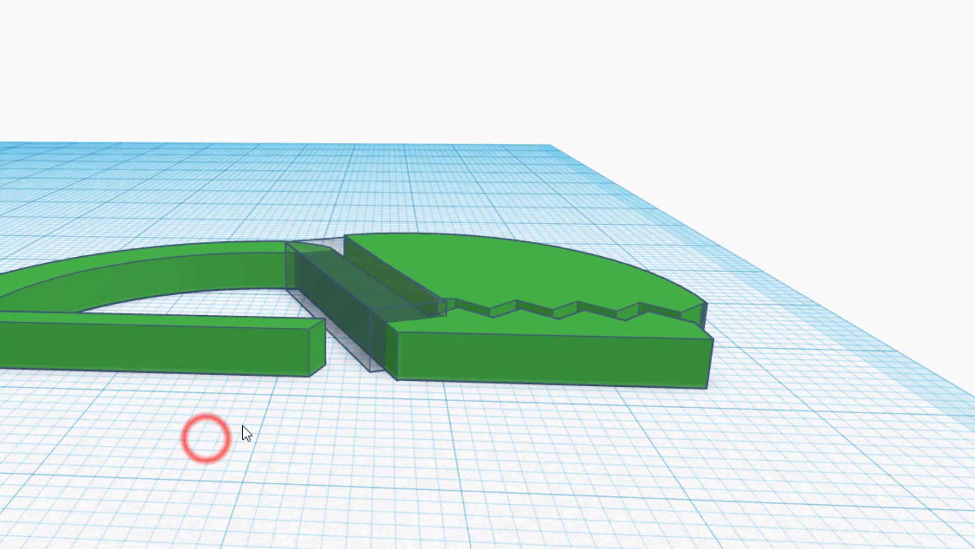
pyautogui.moveTo(194, 415); pyautogui.dragTo(210, 501, button='right')
pyautogui.moveTo(109, 94); pyautogui.dragTo(538, 395)
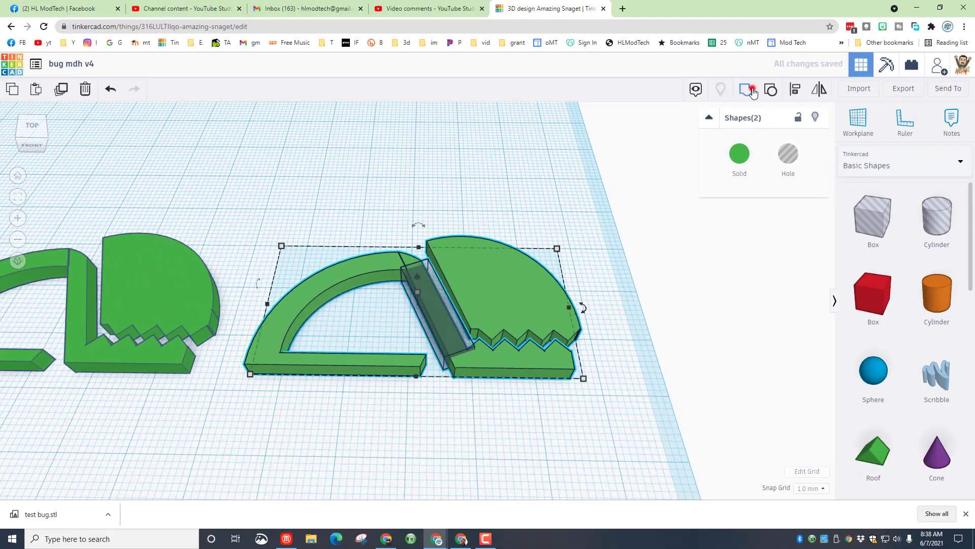
pyautogui.click(747, 90)
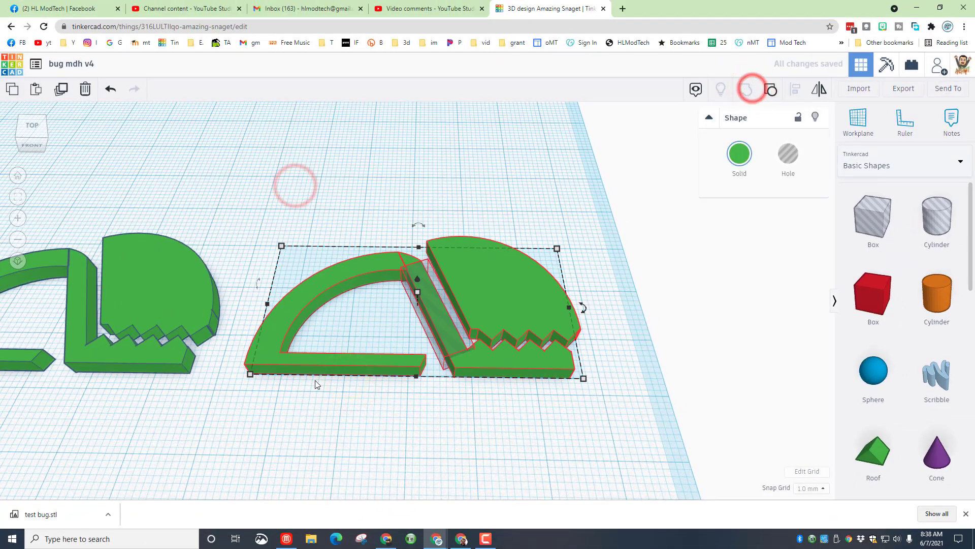
pyautogui.moveTo(321, 421); pyautogui.dragTo(364, 398, button='right')
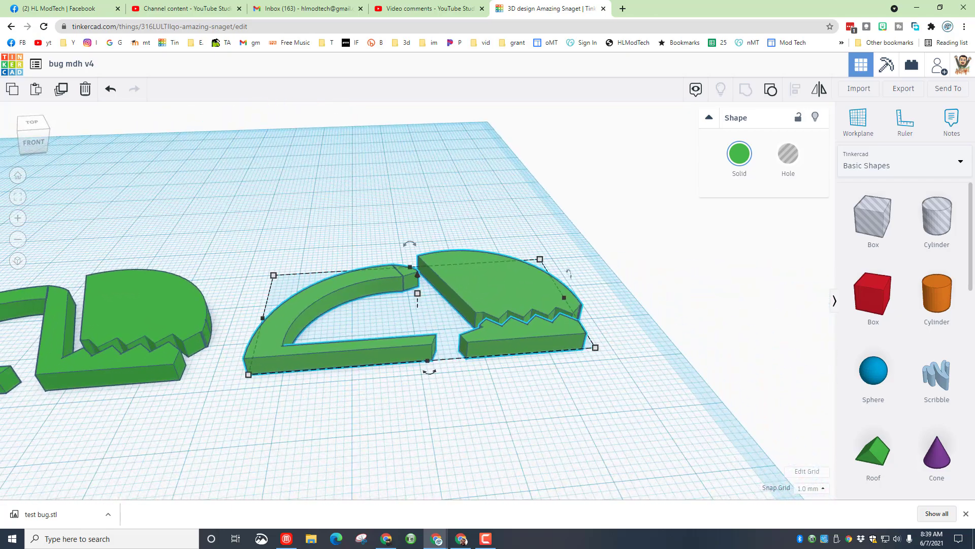
# Step: Check the green bug's height, set the cut copy's height to 2 mm and colour the copy magenta
pyautogui.click(130, 309)
pyautogui.moveTo(40, 317); pyautogui.dragTo(59, 324)
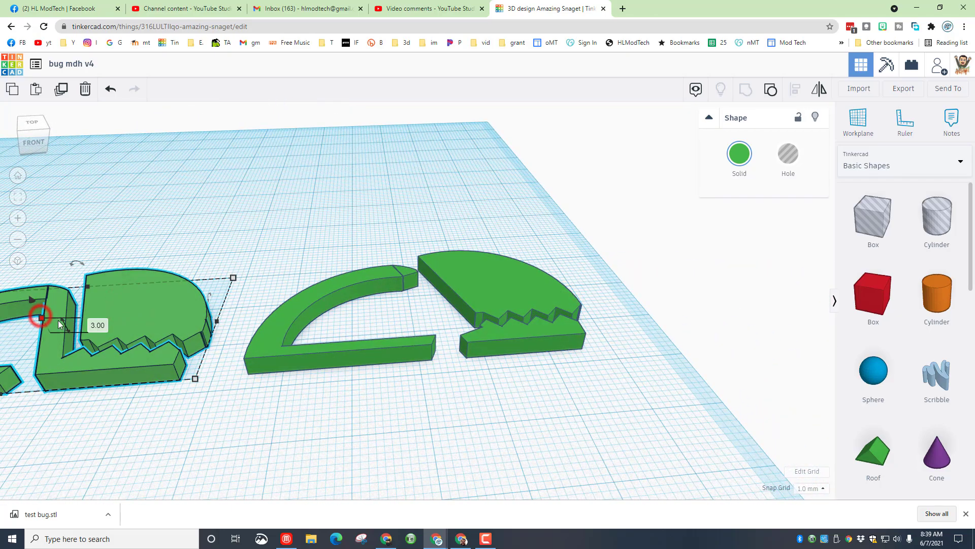
pyautogui.click(492, 288)
pyautogui.click(417, 293)
pyautogui.click(463, 301)
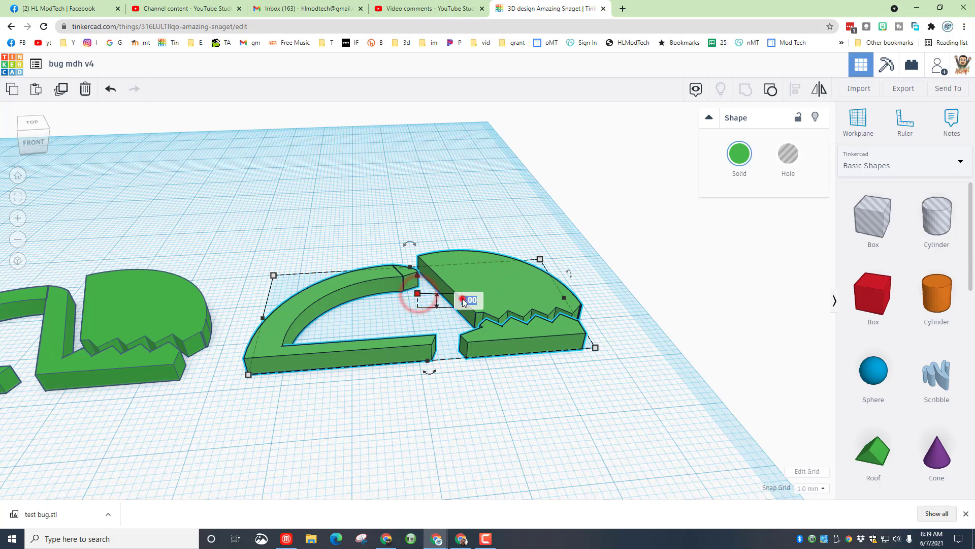
pyautogui.press('Return')
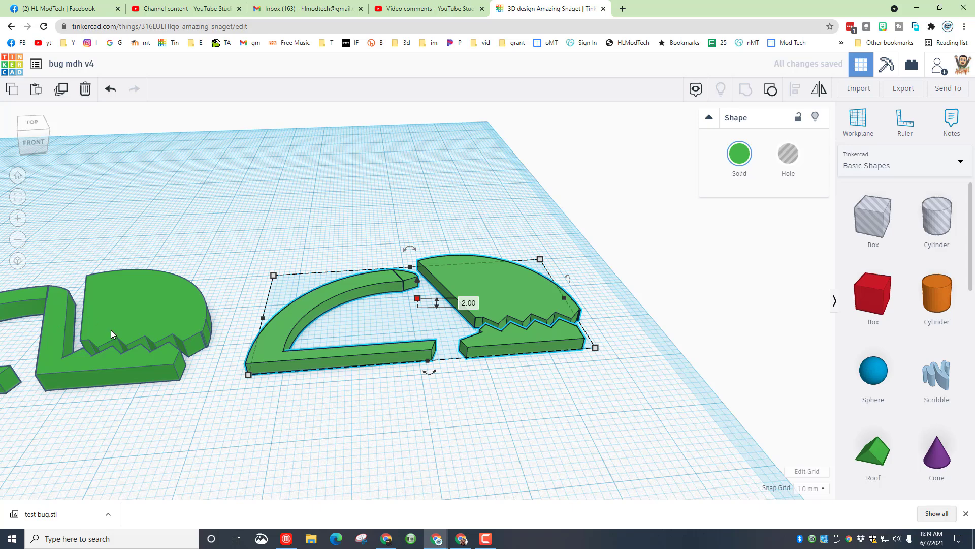
pyautogui.scroll(-2, 111, 330)
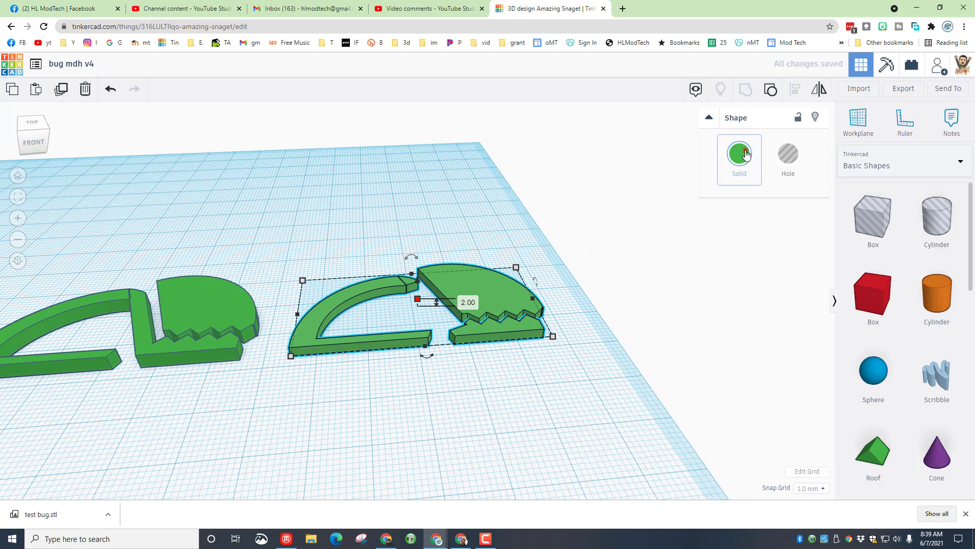
pyautogui.click(746, 154)
pyautogui.click(869, 247)
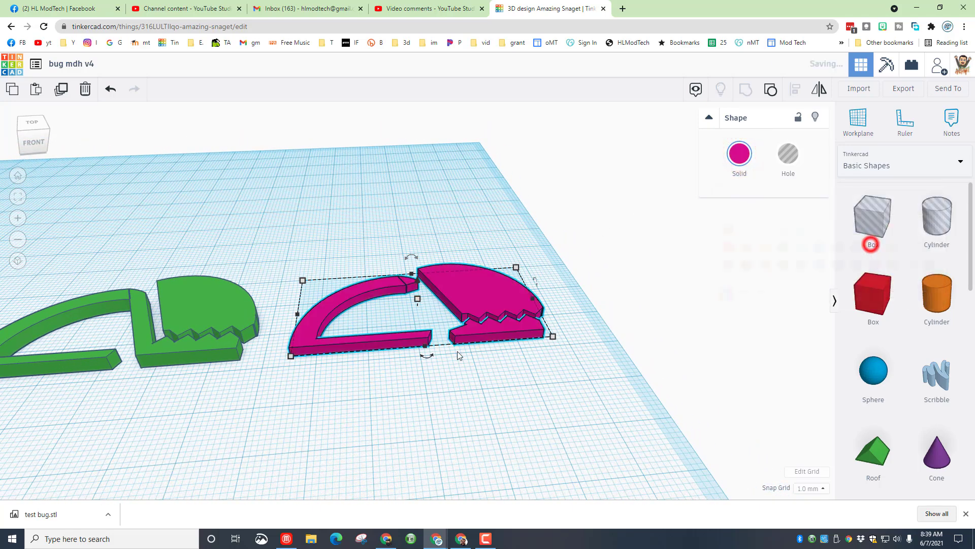
# Step: Duplicate the magenta bug and move the duplicate about 62 mm sideways and 31 mm back, behind the green bug
pyautogui.hotkey('ctrl', 'd')
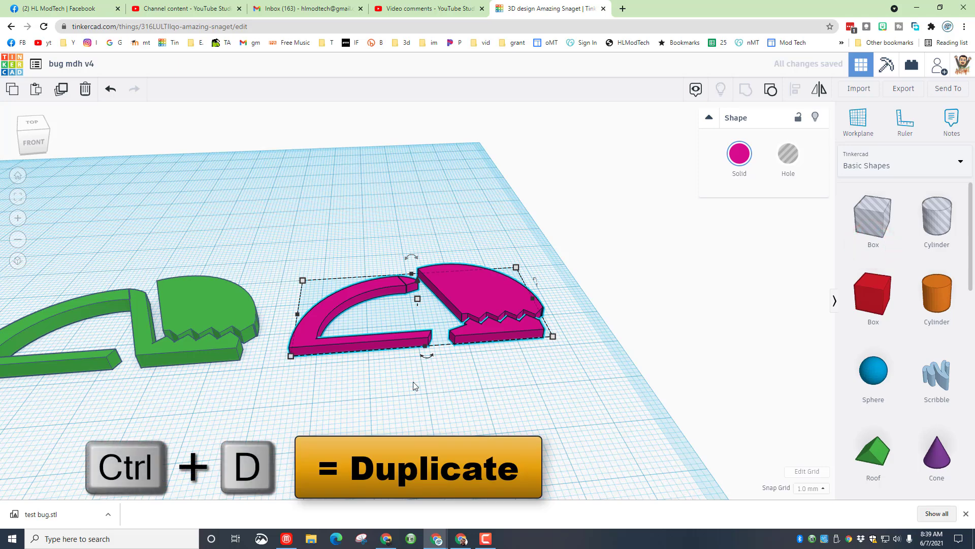
pyautogui.moveTo(304, 337); pyautogui.dragTo(51, 279)
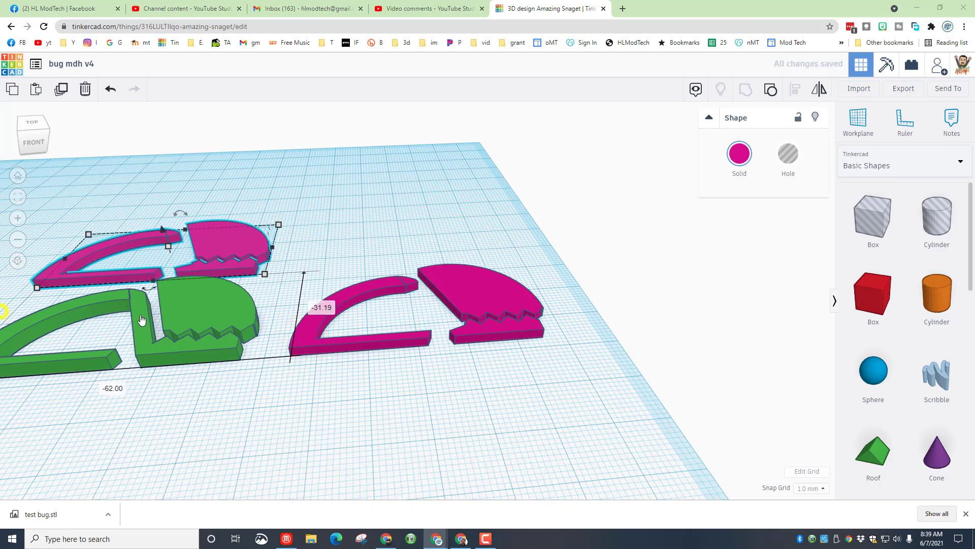
pyautogui.scroll(-1, 188, 263)
# Step: Set the duplicated bug's height to 4 mm and colour it yellow
pyautogui.moveTo(176, 251); pyautogui.dragTo(178, 252)
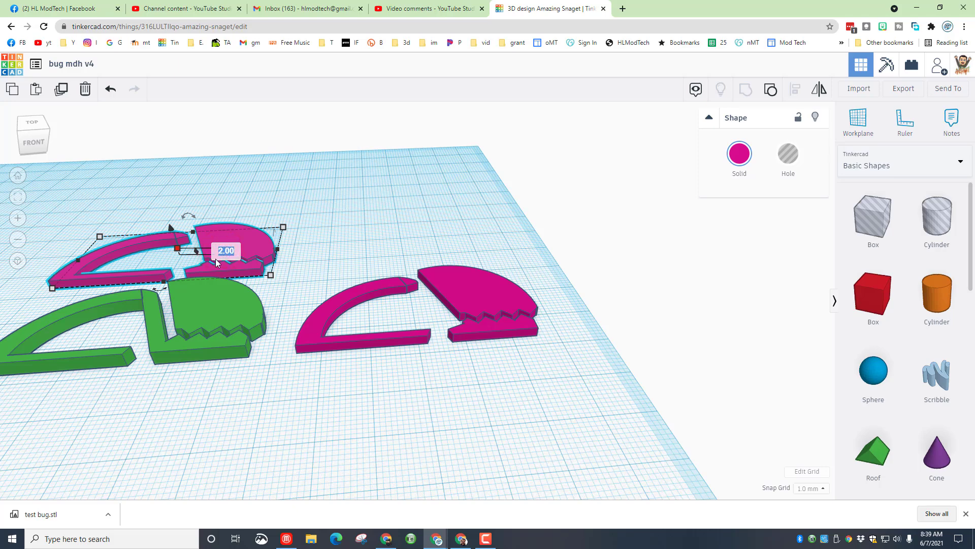
pyautogui.write('4')
pyautogui.press('Return')
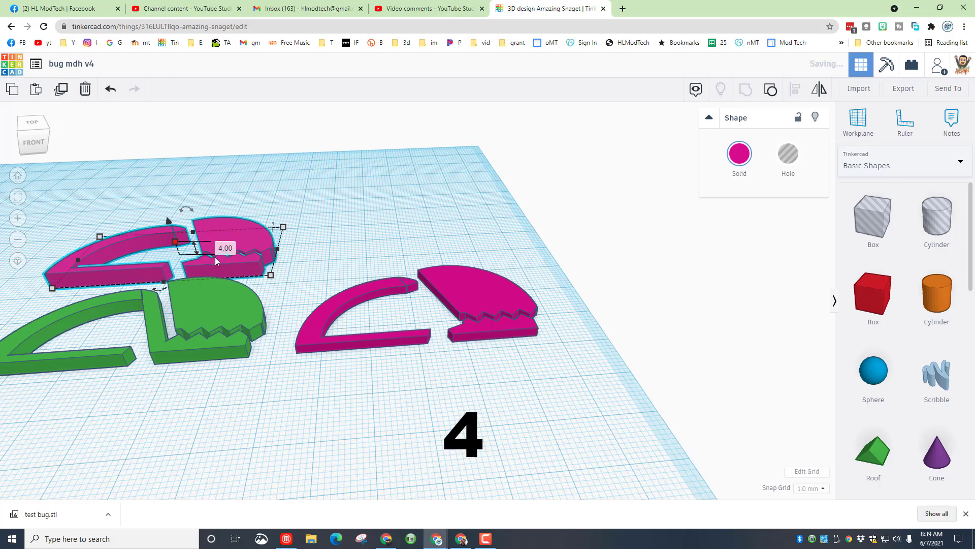
pyautogui.click(739, 154)
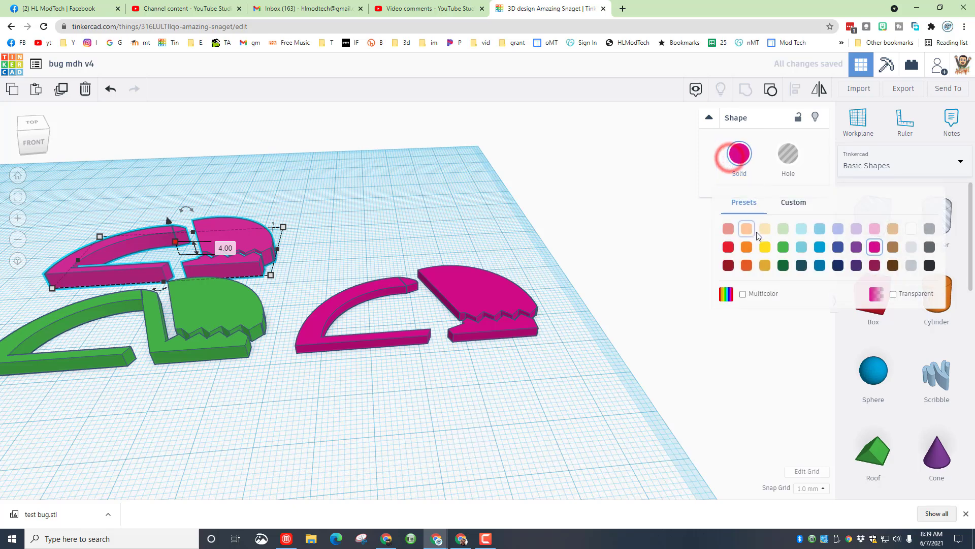
pyautogui.click(765, 248)
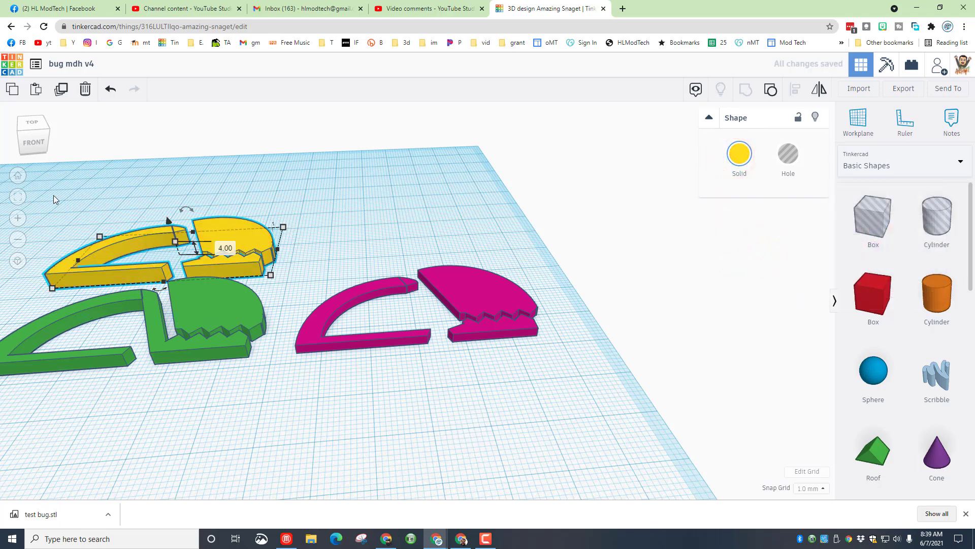
# Step: Put a workplane on the end face of the yellow bug's straight arm, place a red box on it and make the box 4 mm thick
pyautogui.click(19, 198)
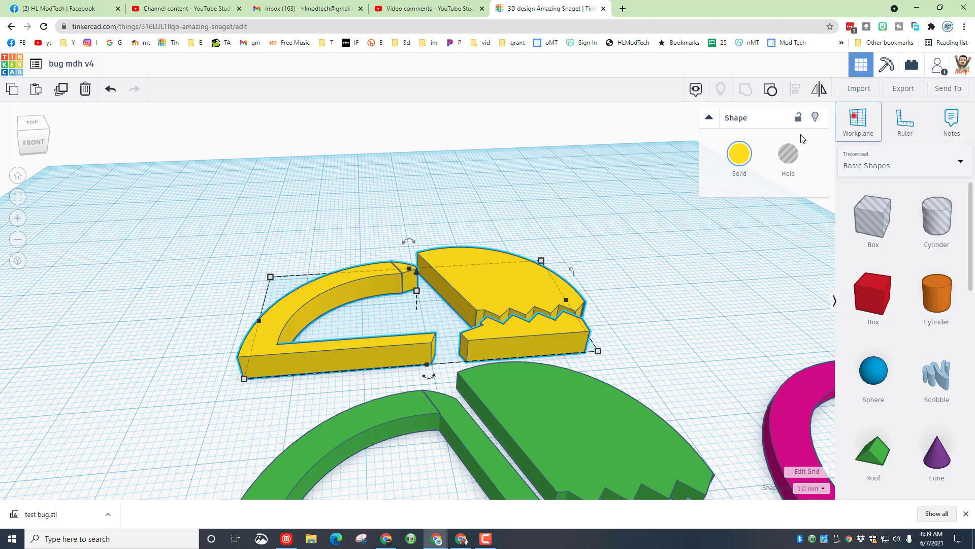
pyautogui.click(858, 120)
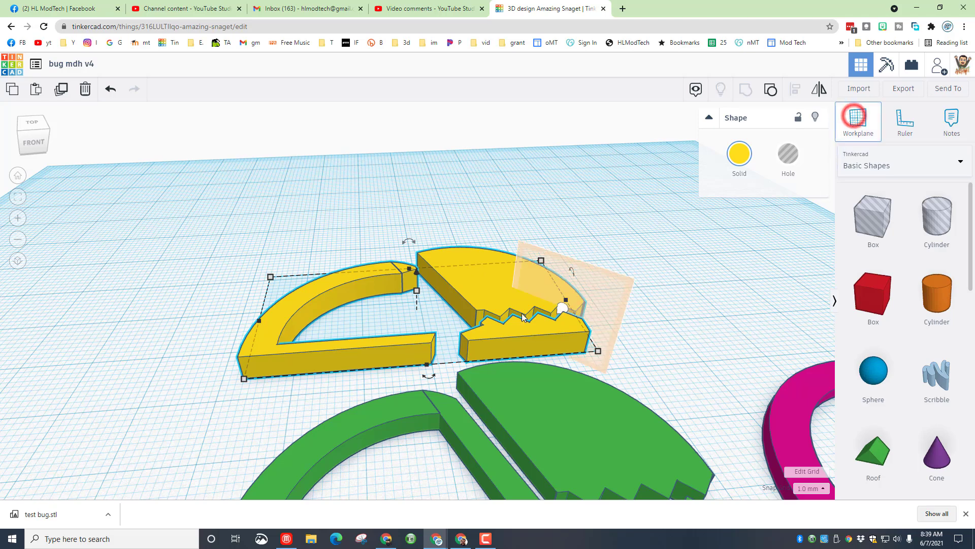
pyautogui.click(433, 346)
pyautogui.moveTo(863, 289); pyautogui.dragTo(405, 225)
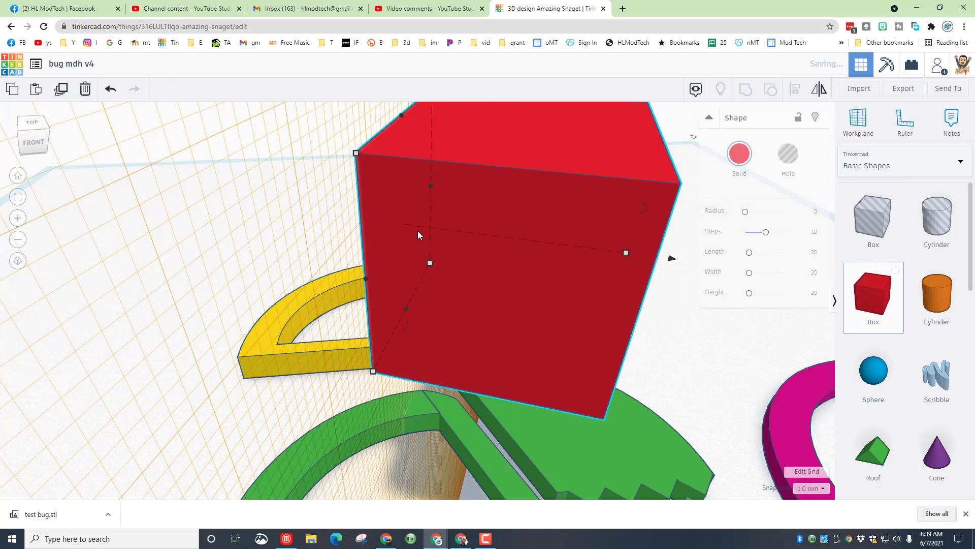
pyautogui.moveTo(470, 270); pyautogui.dragTo(530, 273, button='right')
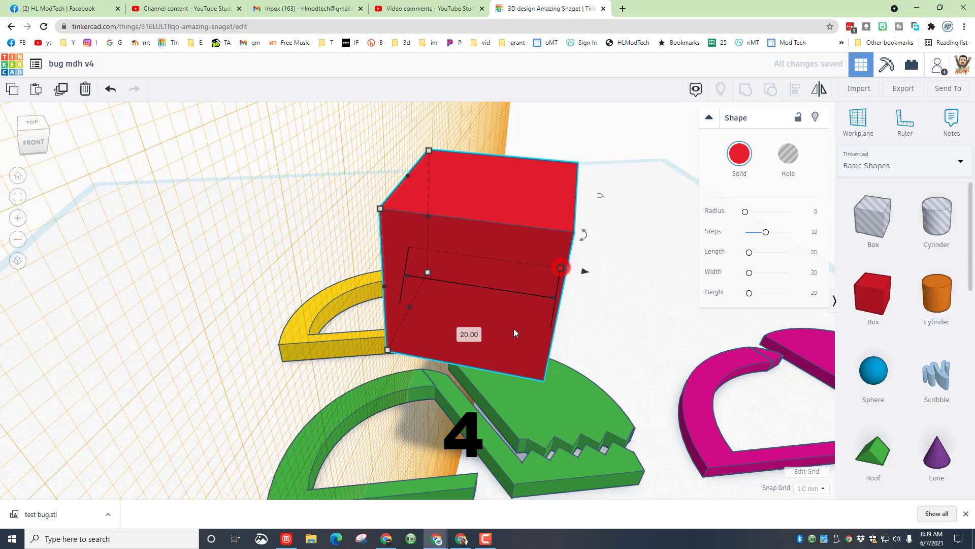
pyautogui.click(467, 335)
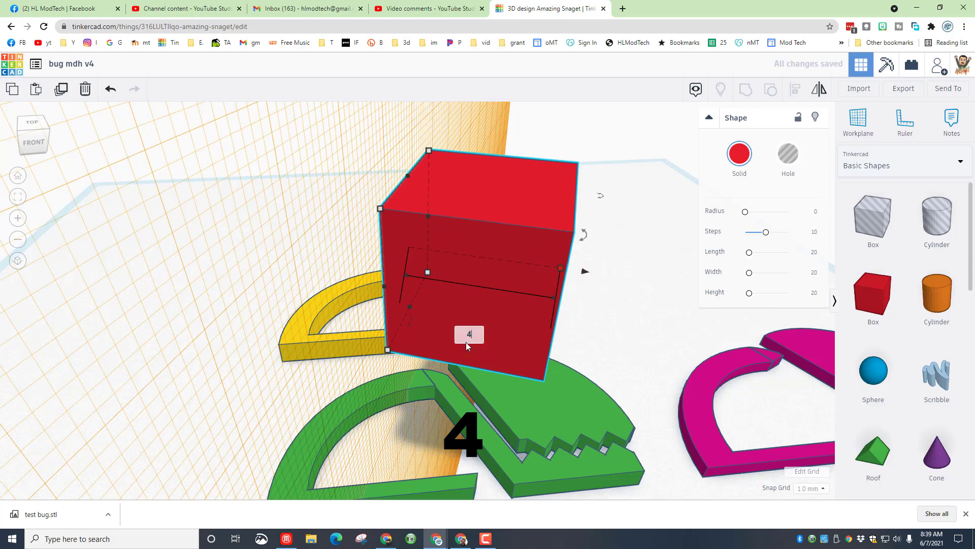
pyautogui.write('2')
pyautogui.press('Return')
# Step: Move the red box about 23 mm and 14 mm across the workplane to the yellow arm's end and nudge it down through the workplane
pyautogui.moveTo(471, 343); pyautogui.dragTo(235, 326, button='right')
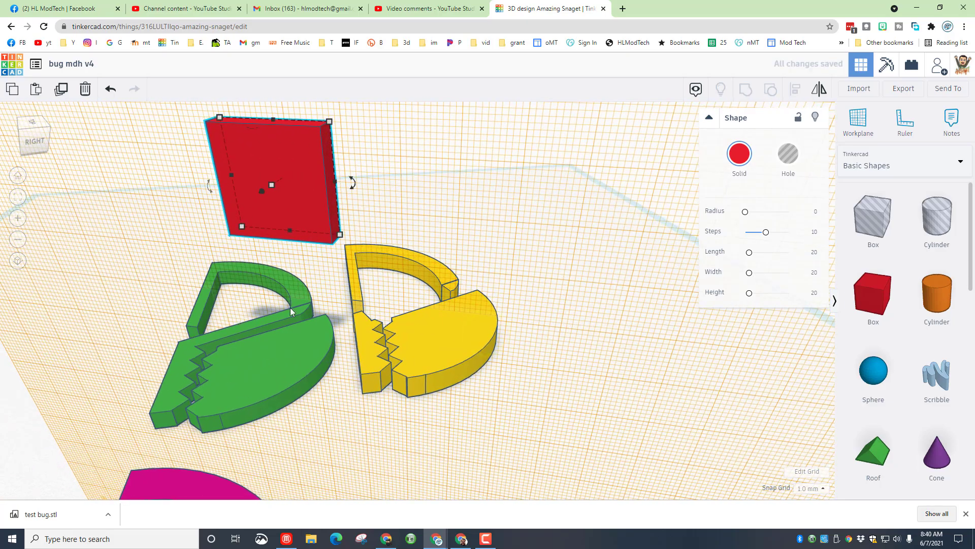
pyautogui.moveTo(304, 210); pyautogui.dragTo(435, 293)
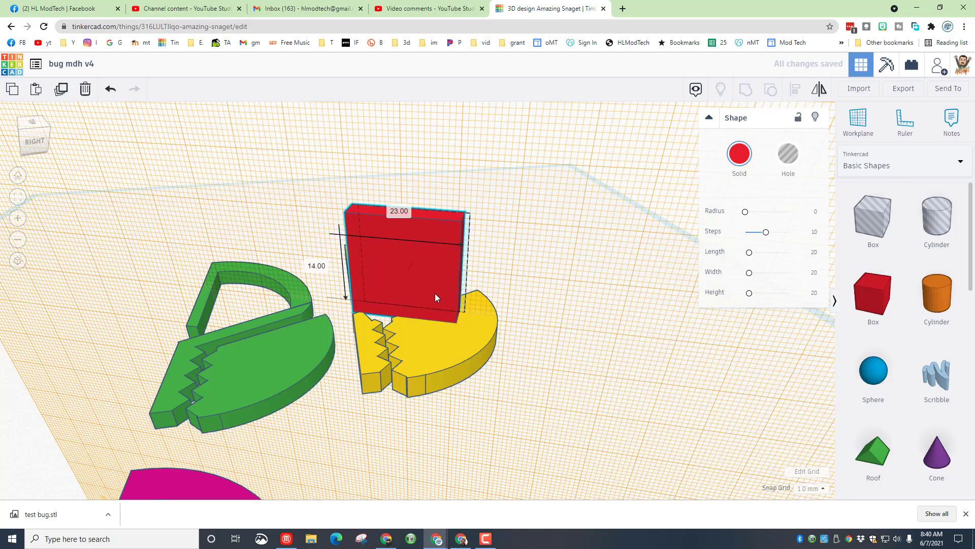
pyautogui.moveTo(428, 294); pyautogui.dragTo(459, 321, button='right')
pyautogui.scroll(2, 456, 318)
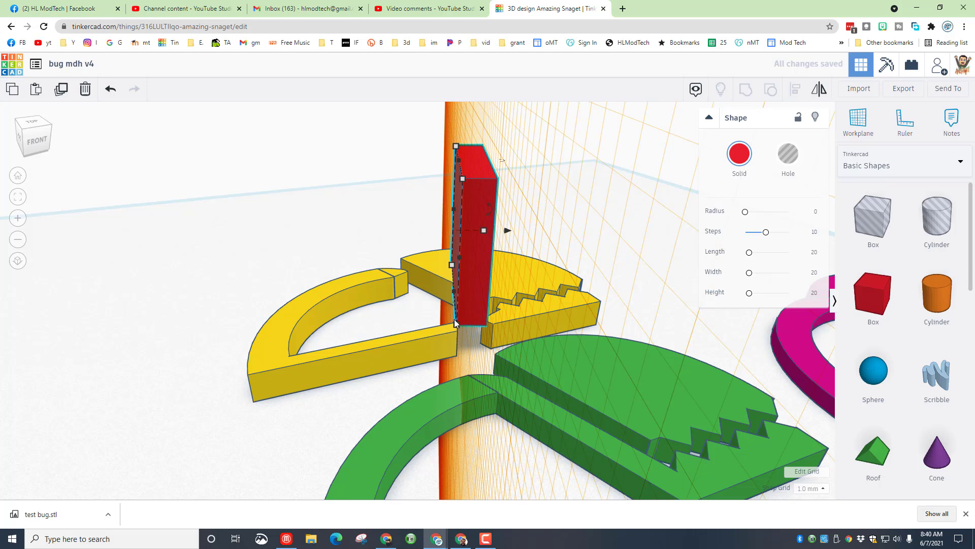
pyautogui.click(482, 264)
pyautogui.hotkey('ctrl', 'Down')
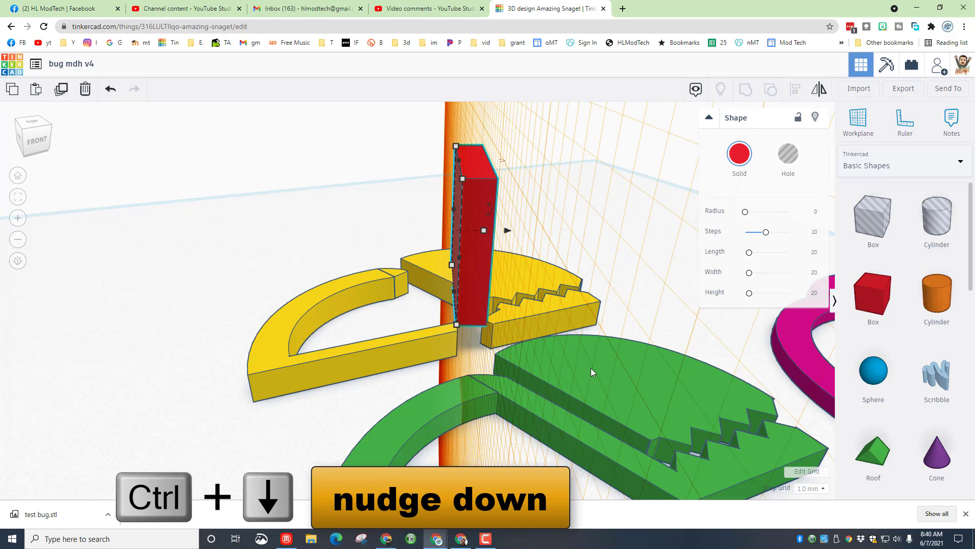
pyautogui.hotkey('ctrl', 'Down')
pyautogui.hotkey('ctrl', 'Down')
pyautogui.hotkey('ctrl', 'Down')
pyautogui.hotkey('ctrl', 'Down')
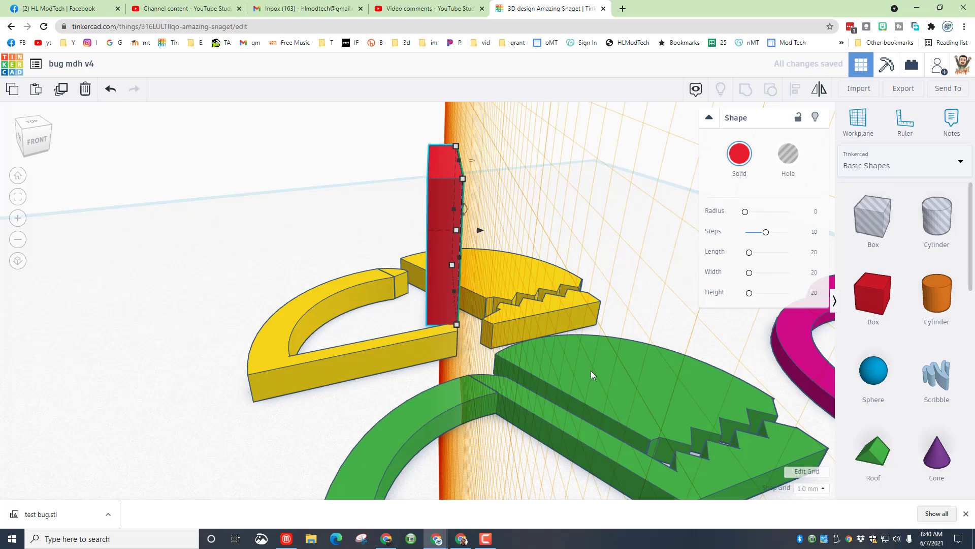
# Step: Reset the workplane to the base and drop the red box onto it
pyautogui.moveTo(229, 348); pyautogui.dragTo(475, 340, button='right')
pyautogui.press('w')
pyautogui.click(287, 378)
pyautogui.press('d')
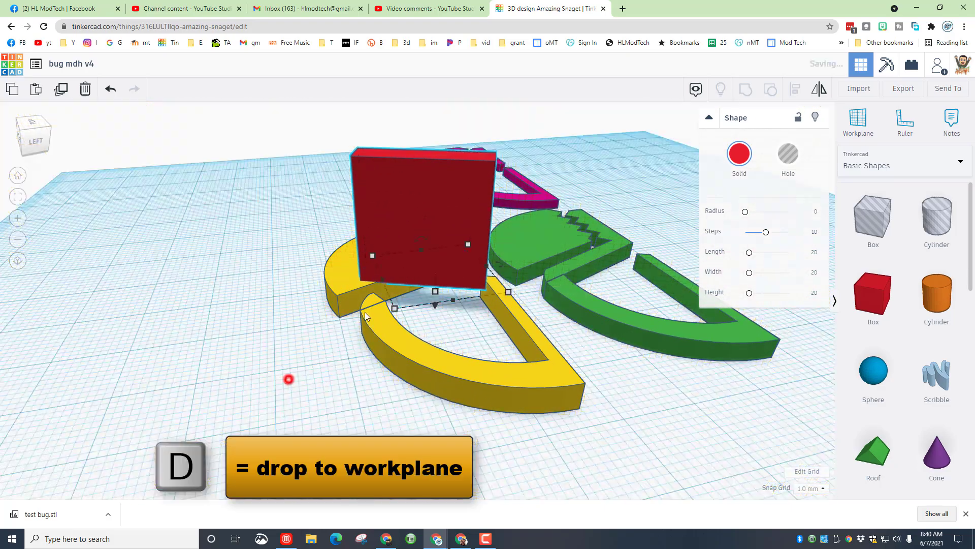
pyautogui.click(408, 258)
pyautogui.press('d')
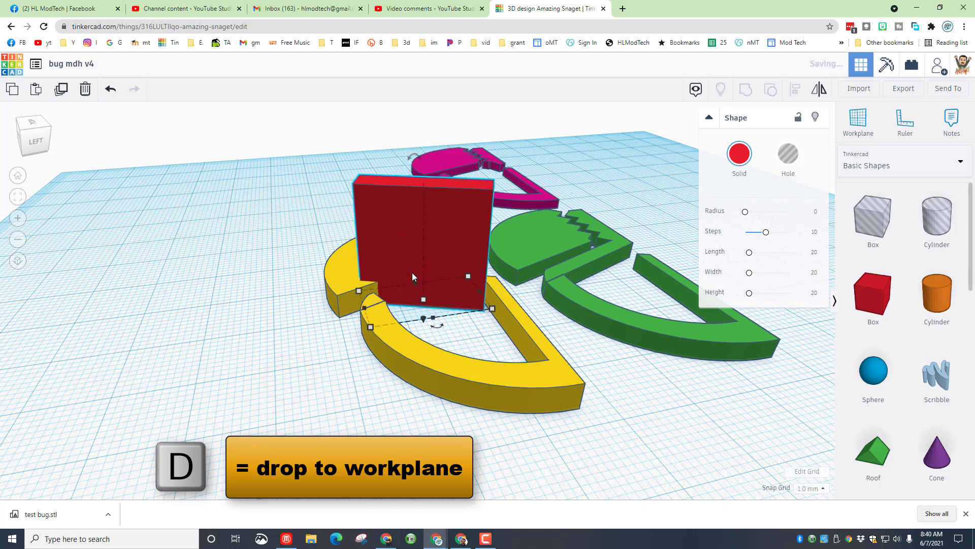
# Step: Set the red box's height to 4 mm and drop it onto the base workplane
pyautogui.moveTo(424, 300)
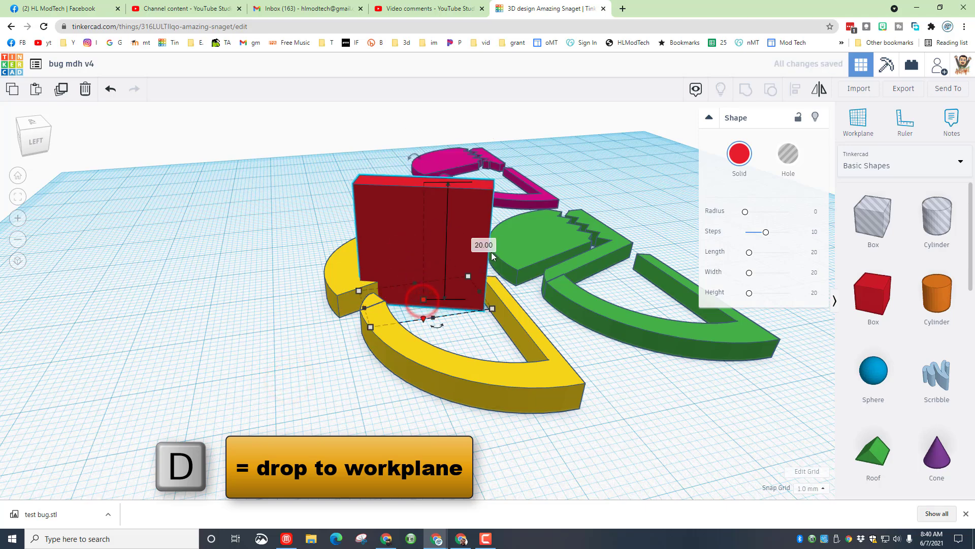
pyautogui.click(478, 246)
pyautogui.write('4')
pyautogui.press('Return')
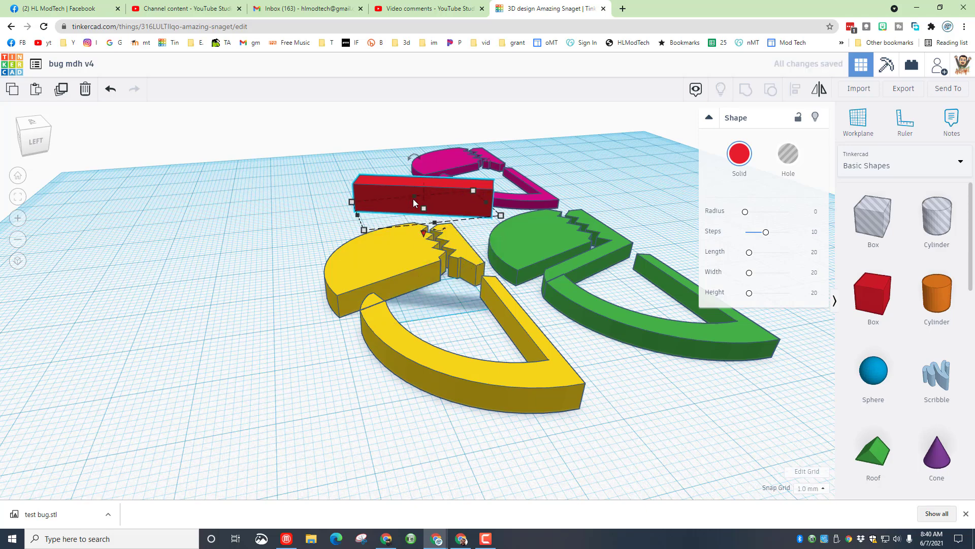
pyautogui.press('d')
pyautogui.scroll(3, 448, 294)
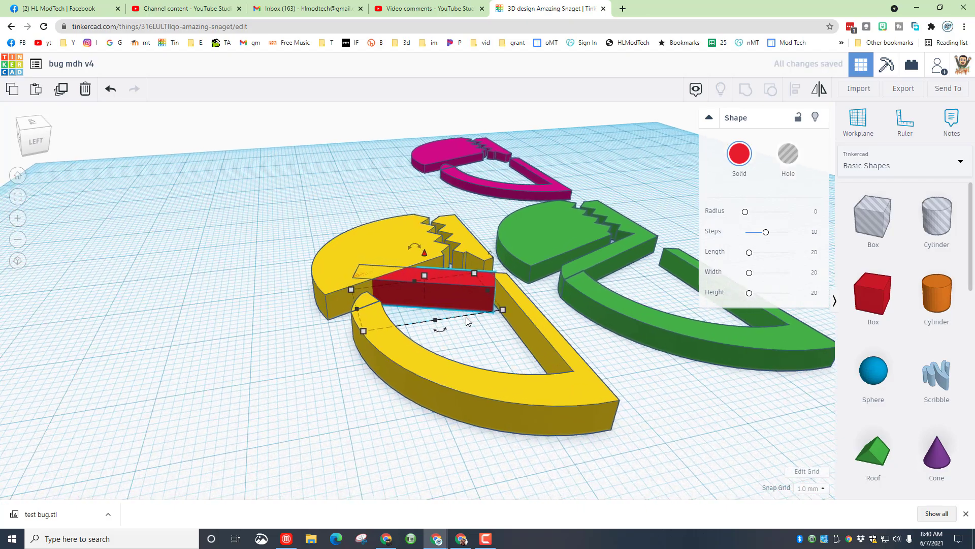
# Step: Put a workplane on the red box's end face at the yellow arm and set the snap grid to 0.1 mm
pyautogui.moveTo(376, 363); pyautogui.dragTo(484, 364, button='right')
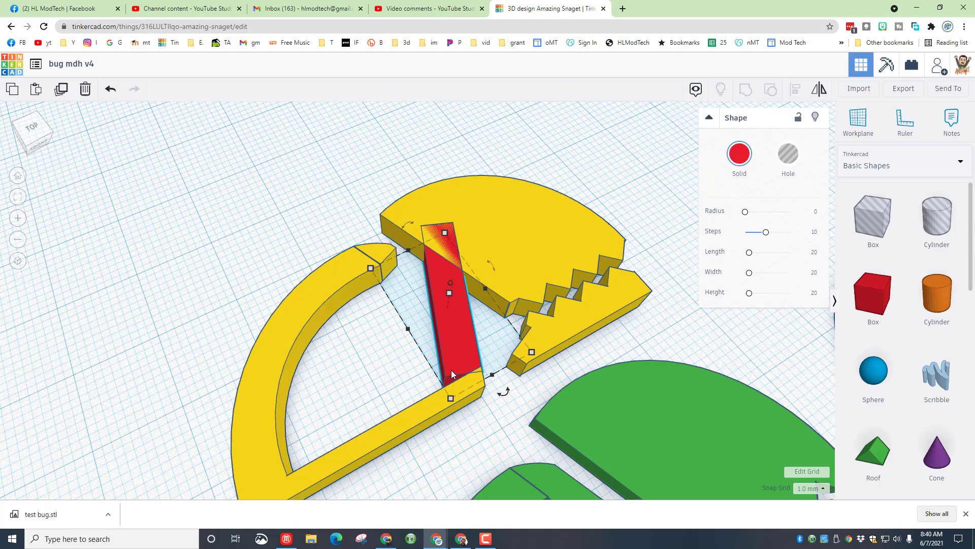
pyautogui.click(858, 120)
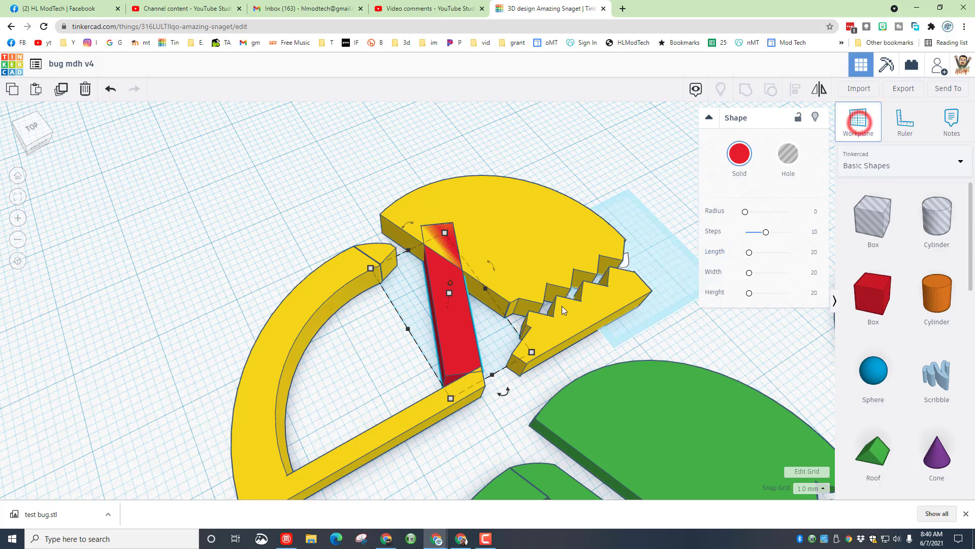
pyautogui.click(450, 379)
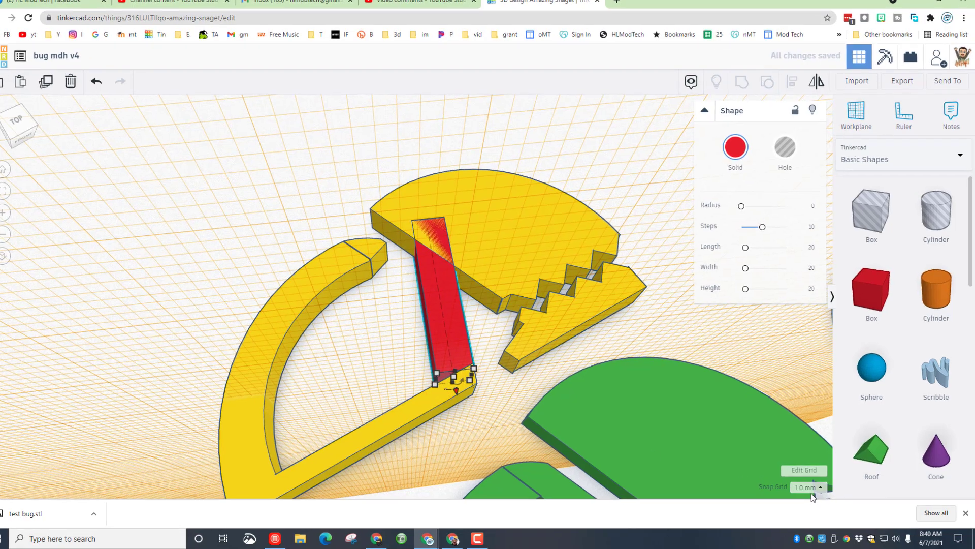
pyautogui.click(812, 489)
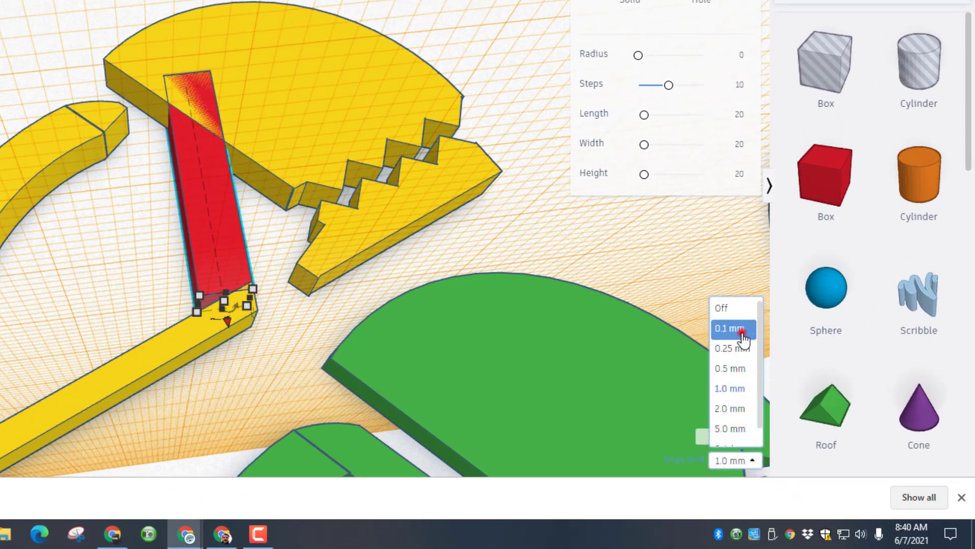
pyautogui.click(740, 331)
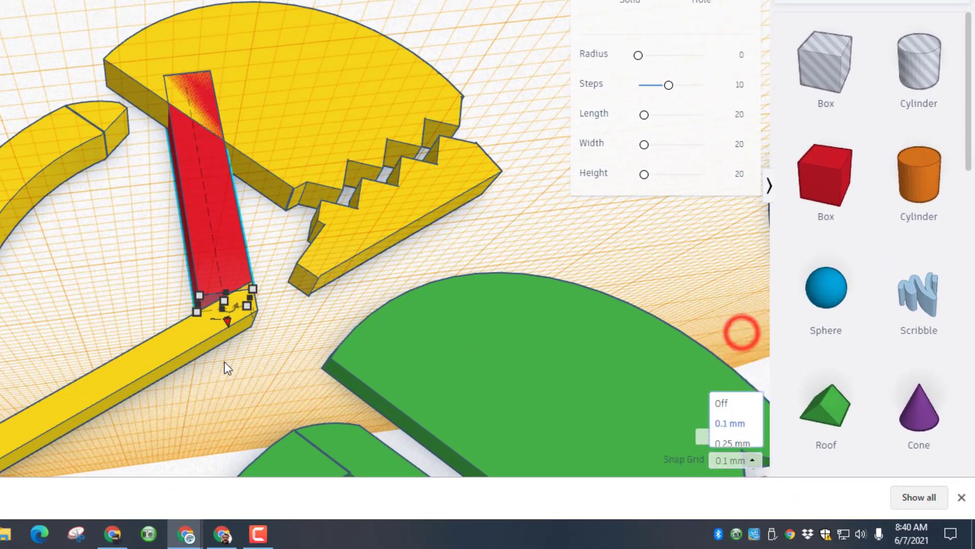
# Step: Shift the red box 1 mm into the end of the yellow arm and reset the workplane to the base
pyautogui.click(227, 321)
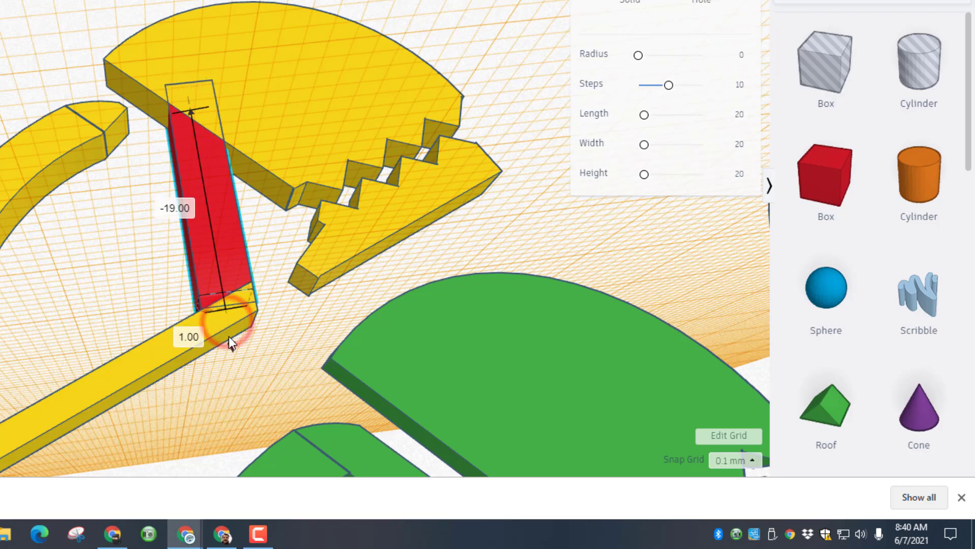
pyautogui.moveTo(284, 352); pyautogui.dragTo(147, 347, button='right')
pyautogui.moveTo(38, 288); pyautogui.dragTo(315, 279, button='right')
pyautogui.moveTo(164, 268); pyautogui.dragTo(135, 270, button='right')
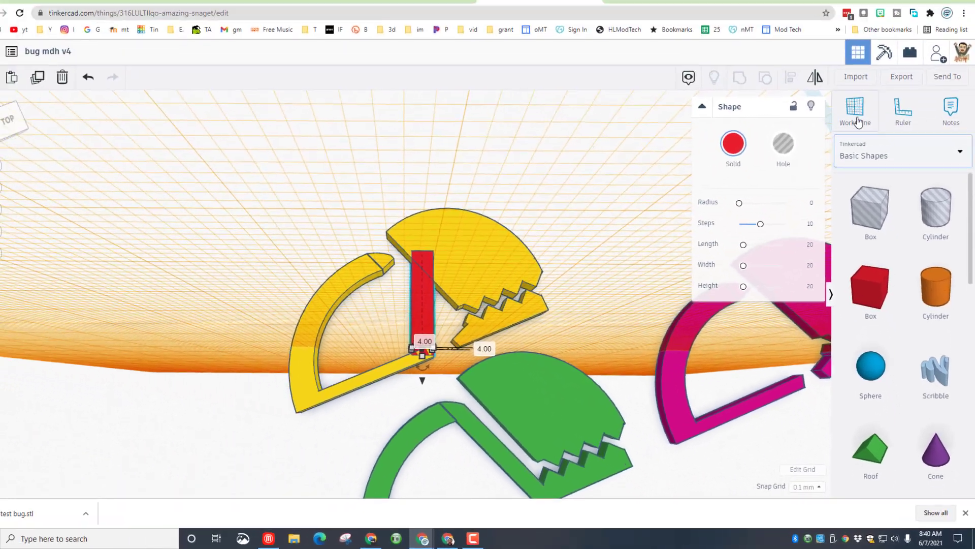
pyautogui.click(805, 0)
pyautogui.click(0, 163)
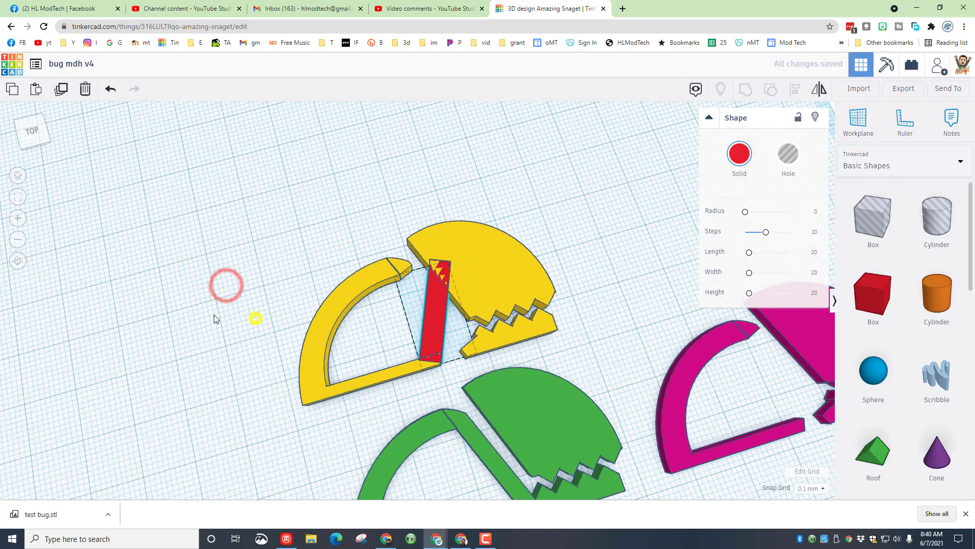
# Step: Group the red box with the yellow bug into a single shape
pyautogui.click(292, 196)
pyautogui.moveTo(279, 178); pyautogui.dragTo(626, 349)
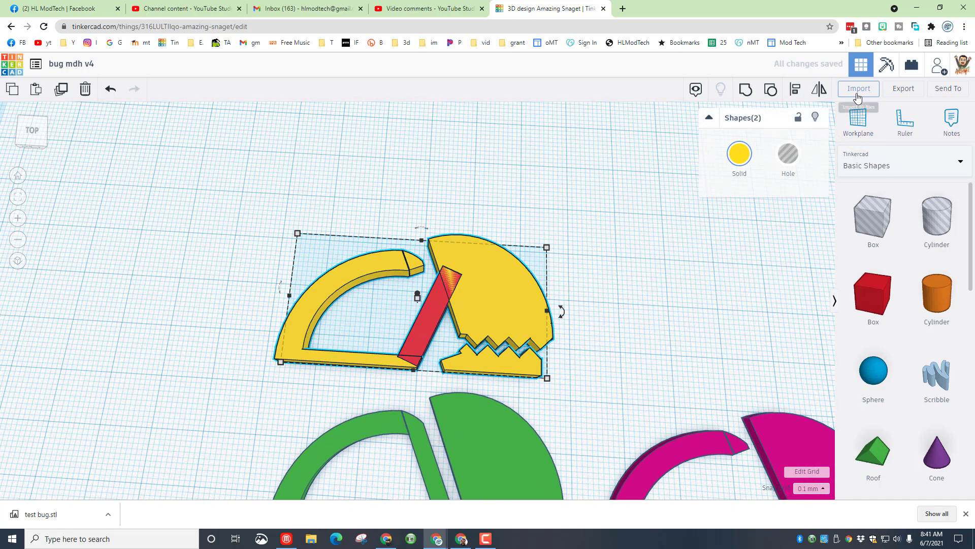
pyautogui.click(745, 90)
pyautogui.scroll(-3, 339, 352)
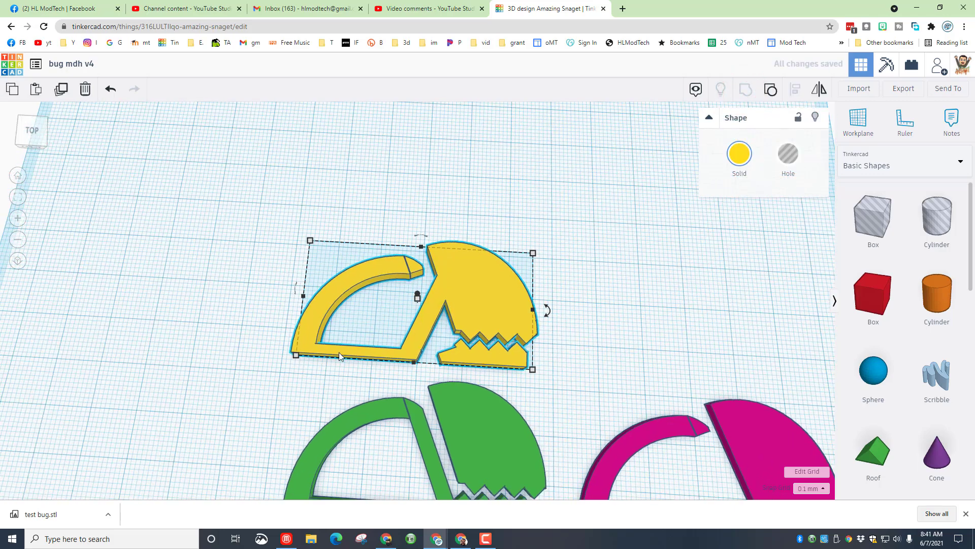
# Step: Add a cylinder hole with 64 sides, shrink it evenly to eye size and place it on the green bug's head
pyautogui.moveTo(936, 215); pyautogui.dragTo(475, 392)
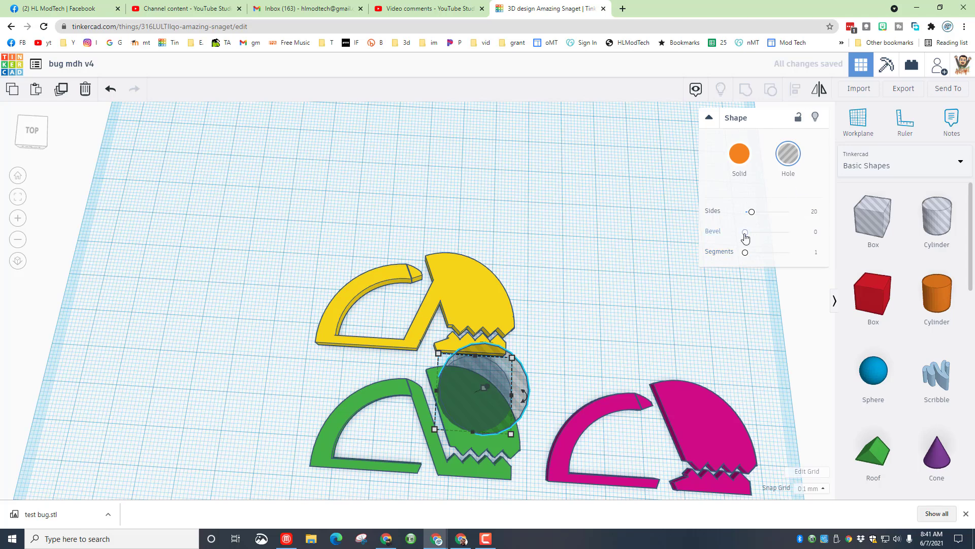
pyautogui.moveTo(753, 216); pyautogui.dragTo(788, 212)
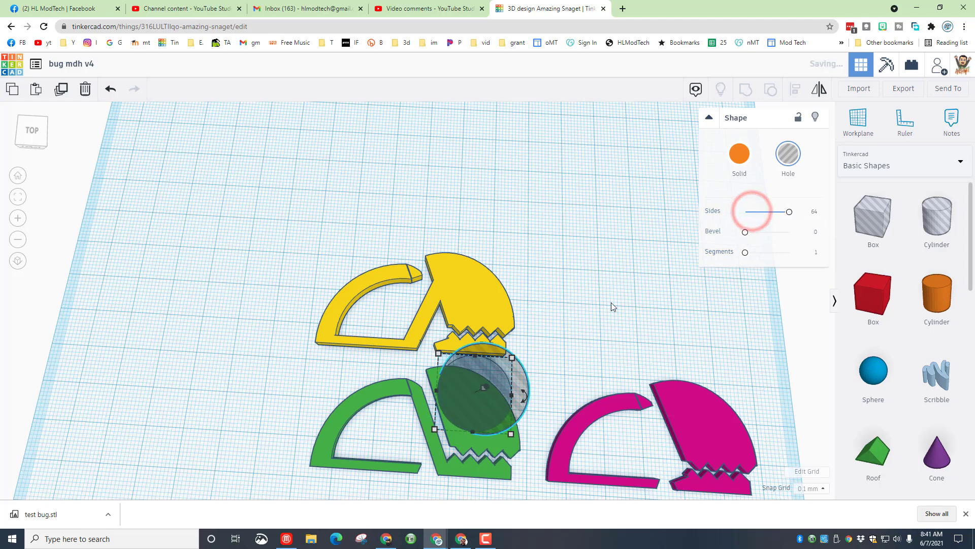
pyautogui.keyDown('shift'); pyautogui.moveTo(511, 359); pyautogui.dragTo(468, 399); pyautogui.keyUp('shift')
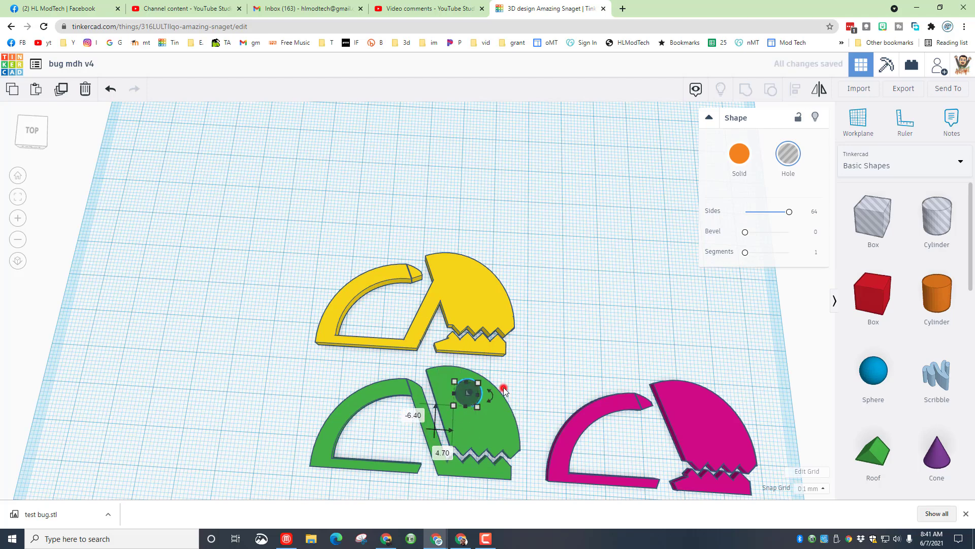
# Step: Group the small cylinder hole with the green bug to cut out the eye
pyautogui.moveTo(508, 375); pyautogui.dragTo(468, 404)
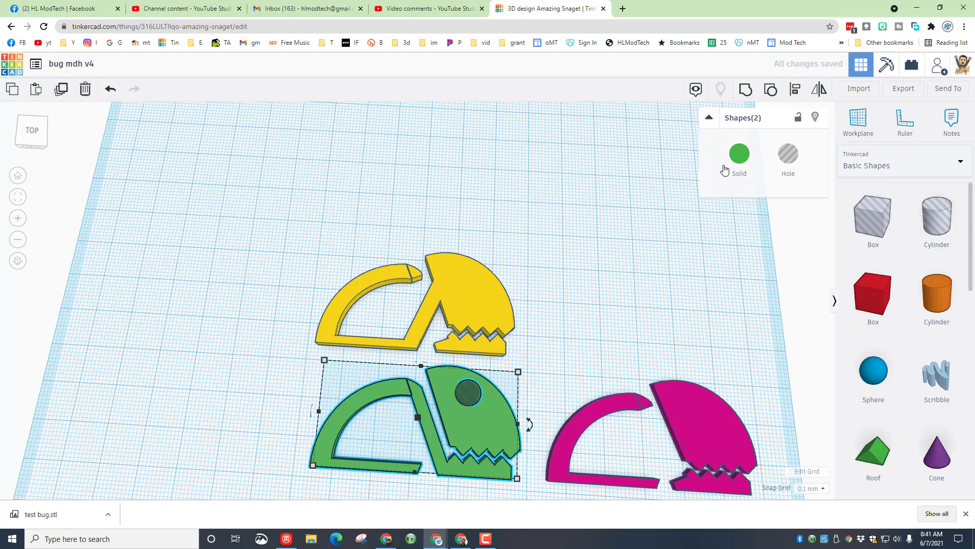
pyautogui.click(744, 89)
pyautogui.moveTo(155, 399); pyautogui.dragTo(726, 373, button='right')
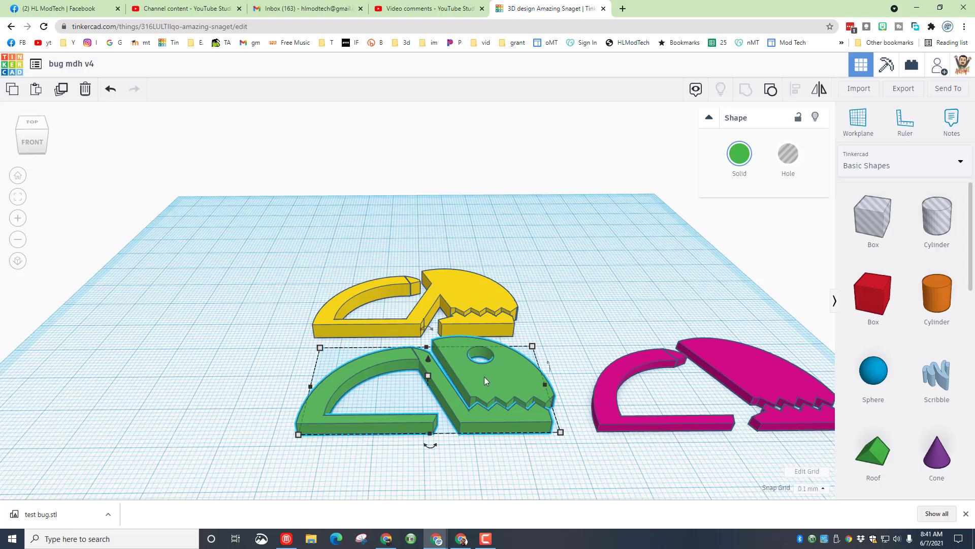
# Step: Put a workplane on the green bug's top face, duplicate the magenta bug and raise the copy onto that workplane
pyautogui.click(833, 126)
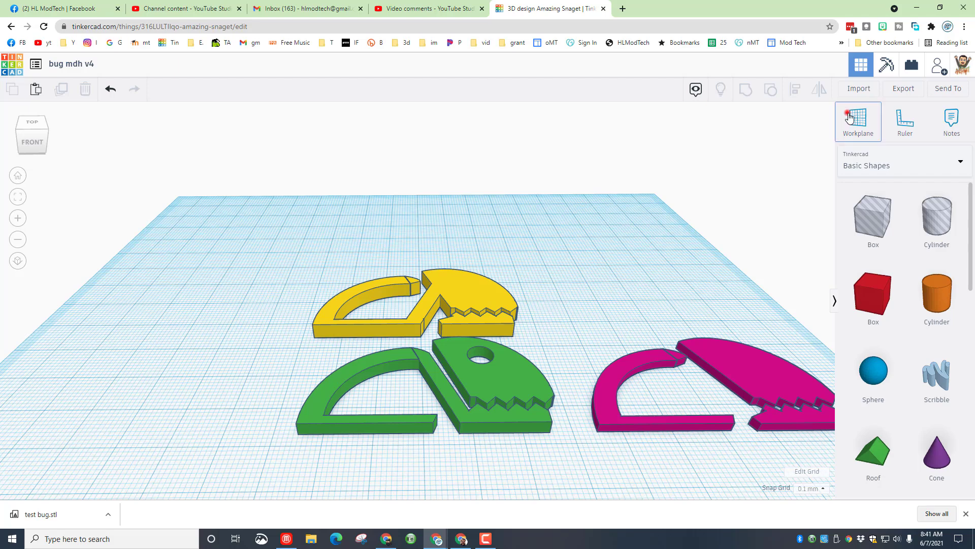
pyautogui.click(850, 118)
pyautogui.click(600, 403)
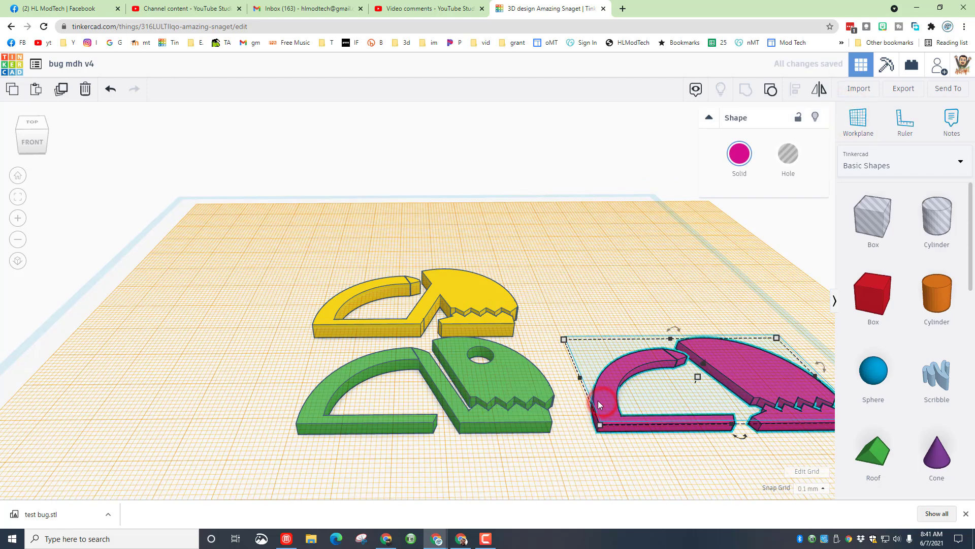
pyautogui.click(611, 406)
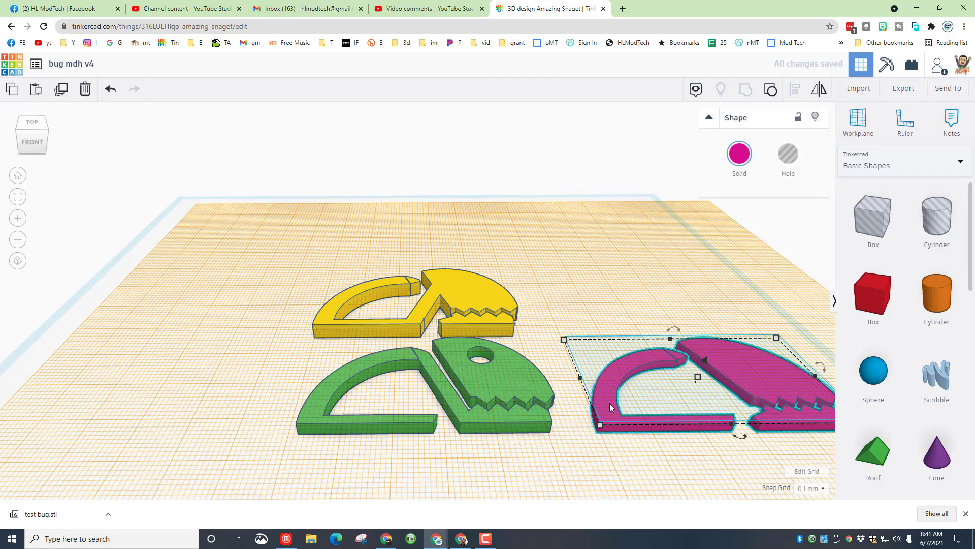
pyautogui.hotkey('ctrl', 'Up')
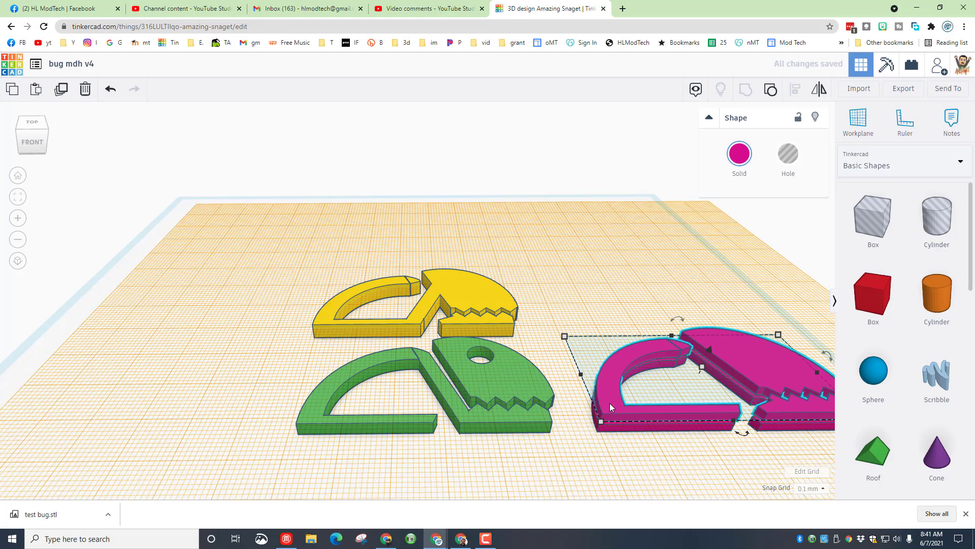
# Step: Move the magenta copy over the green bug, align both to the left and front edges, and restore the base workplane
pyautogui.moveTo(610, 403); pyautogui.dragTo(306, 403)
pyautogui.moveTo(242, 384); pyautogui.dragTo(559, 447)
pyautogui.click(797, 93)
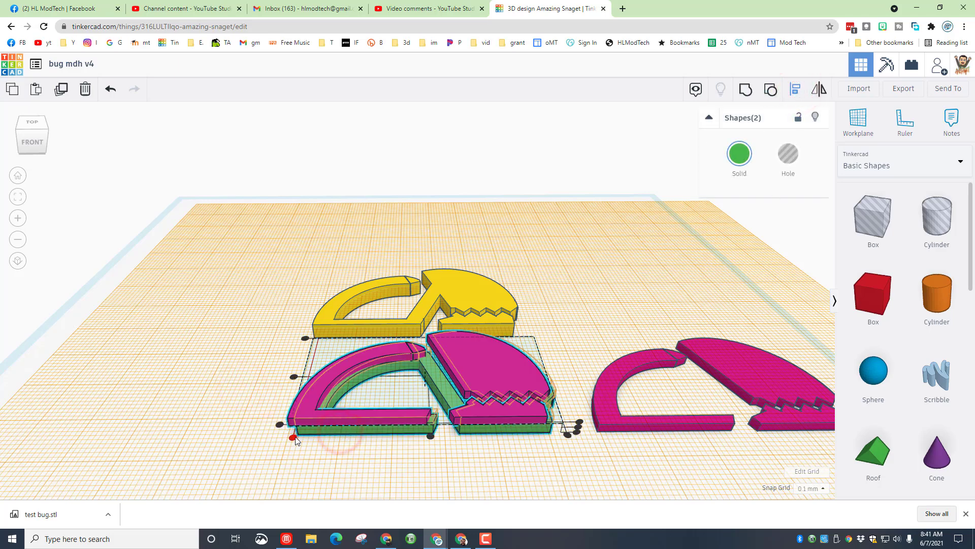
pyautogui.click(282, 425)
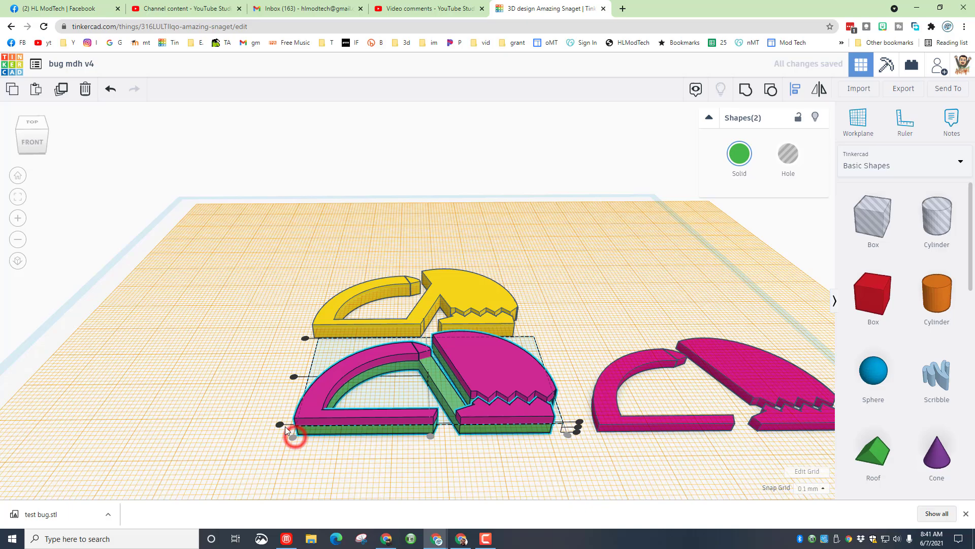
pyautogui.click(359, 452)
pyautogui.moveTo(402, 452); pyautogui.dragTo(422, 442, button='right')
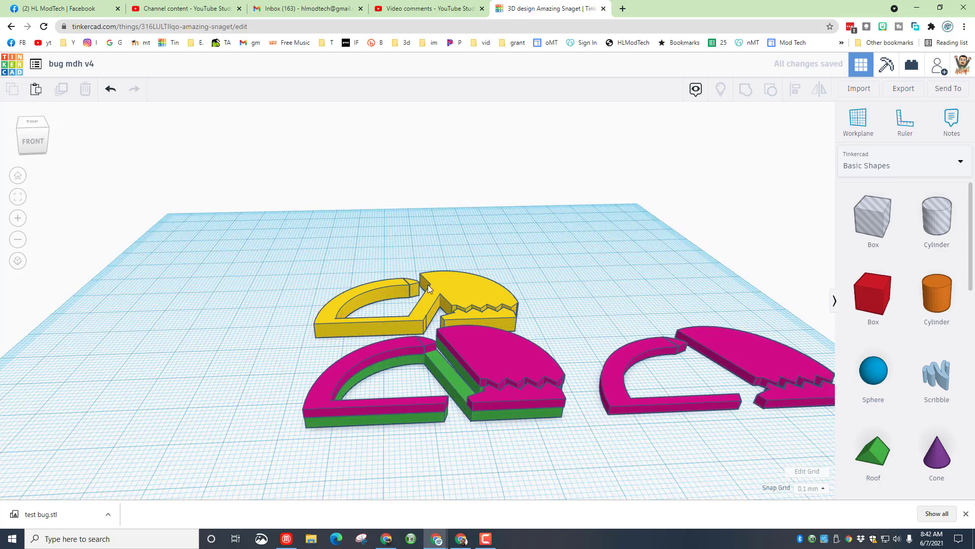
# Step: Put a workplane on the stacked magenta layer, drop the yellow bug onto it and move it over the stack
pyautogui.click(863, 115)
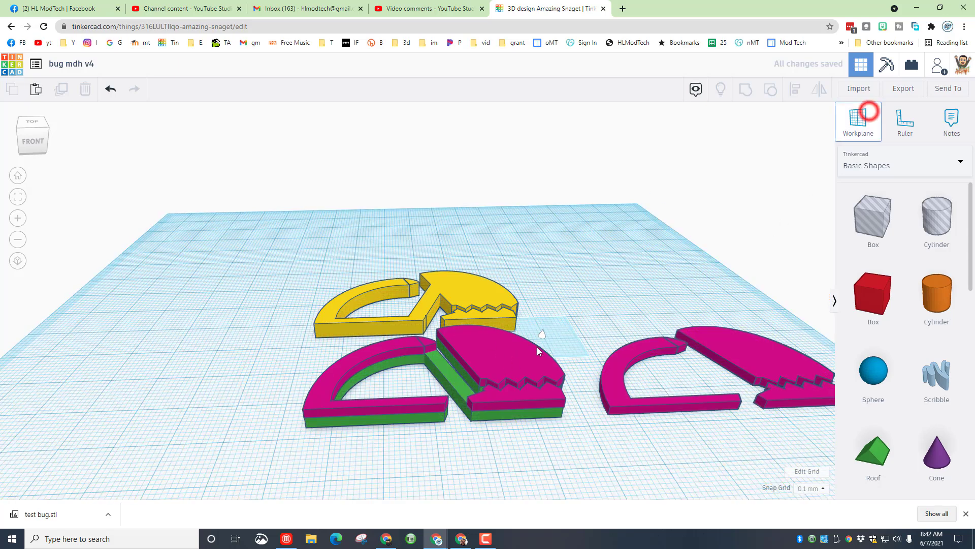
pyautogui.click(498, 356)
pyautogui.click(471, 294)
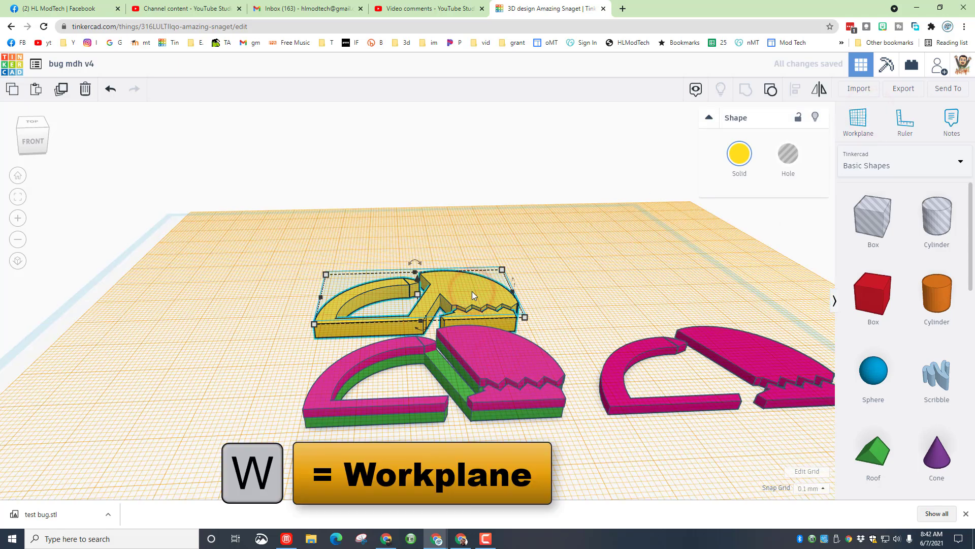
pyautogui.press('d')
pyautogui.moveTo(391, 306); pyautogui.dragTo(402, 392)
pyautogui.click(218, 418)
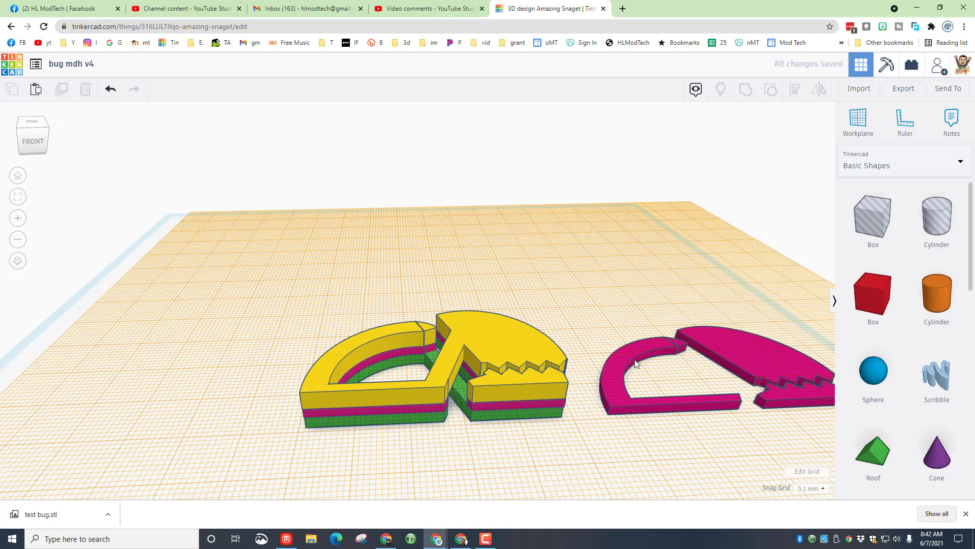
# Step: Put a workplane on top of the yellow layer, drop the remaining magenta bug onto it and move it over the stack
pyautogui.press('w')
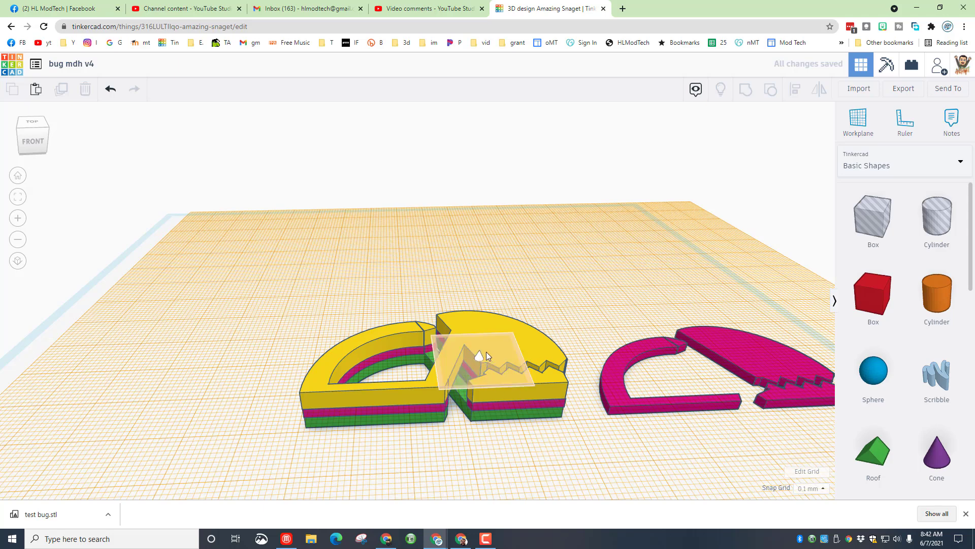
pyautogui.click(492, 342)
pyautogui.click(613, 384)
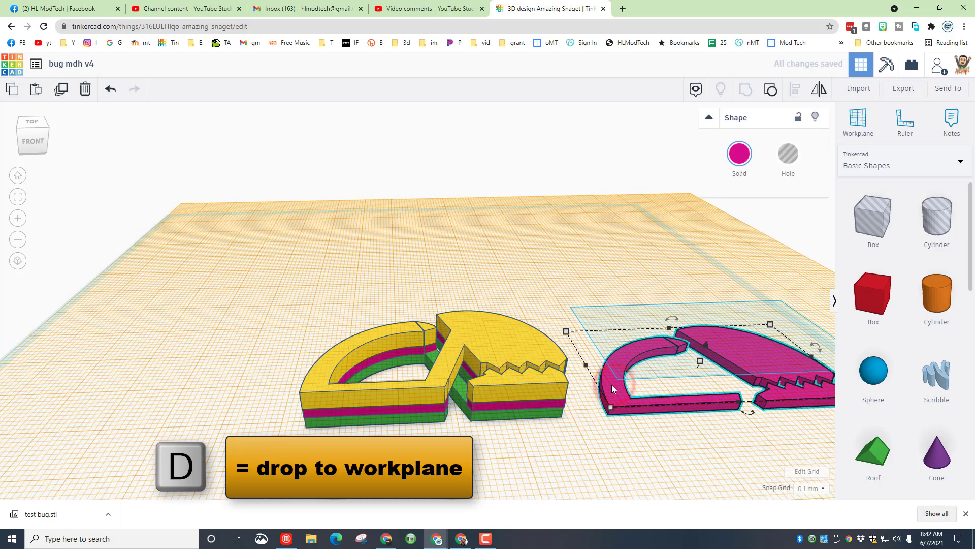
pyautogui.press('d')
pyautogui.moveTo(628, 362); pyautogui.dragTo(316, 371)
pyautogui.click(322, 461)
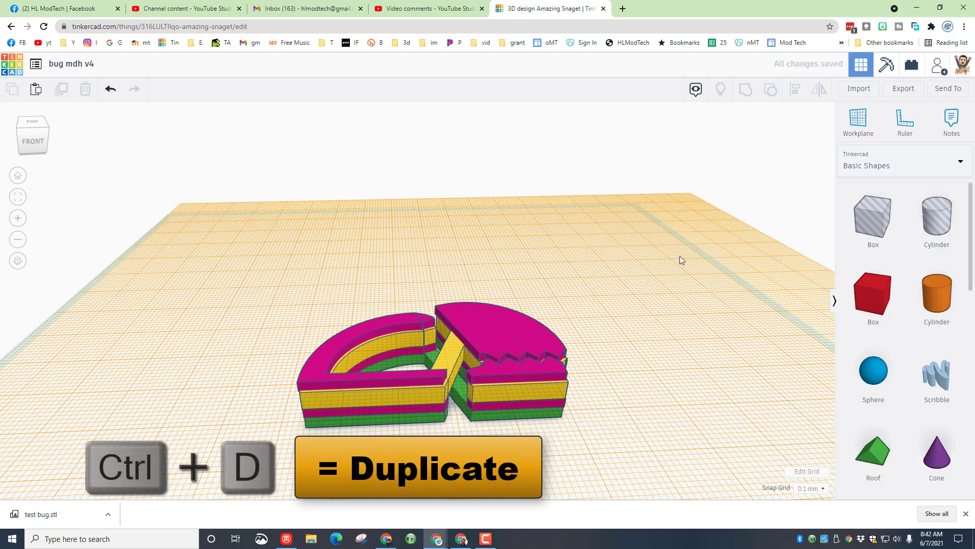
# Step: Put a workplane on the upper magenta layer, duplicate the green bug and drop the copy onto it as the top layer
pyautogui.click(859, 118)
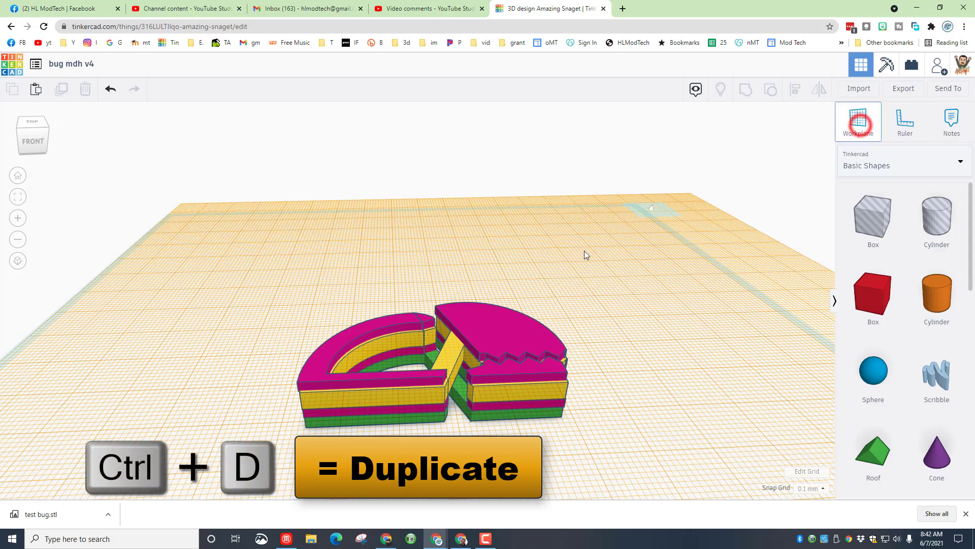
pyautogui.click(505, 329)
pyautogui.click(501, 416)
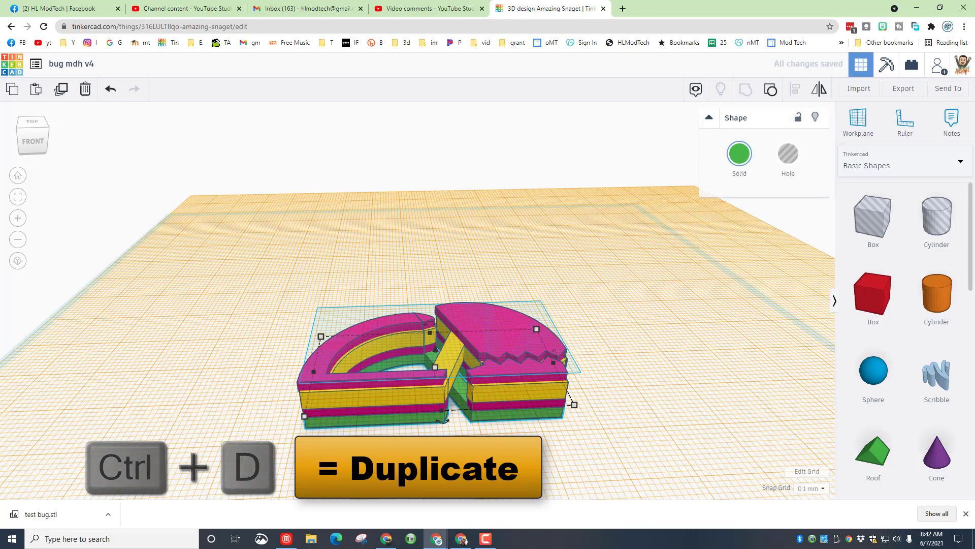
pyautogui.hotkey('ctrl', 'd')
pyautogui.click(456, 439)
pyautogui.moveTo(457, 437); pyautogui.dragTo(438, 413, button='right')
pyautogui.click(399, 422)
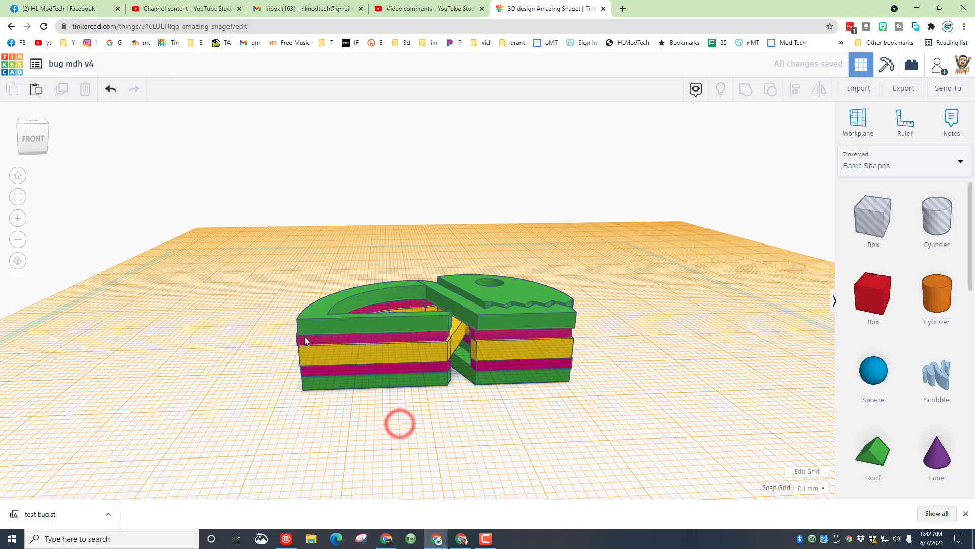
# Step: Align all five stacked layers to the top green bug's left and front edges, and restore the base workplane
pyautogui.moveTo(268, 294); pyautogui.dragTo(387, 415)
pyautogui.click(795, 89)
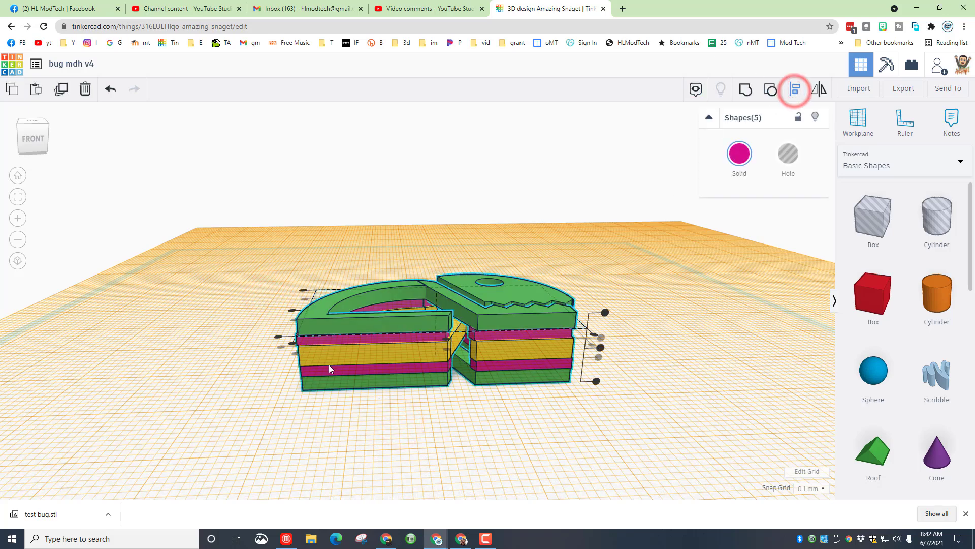
pyautogui.click(322, 325)
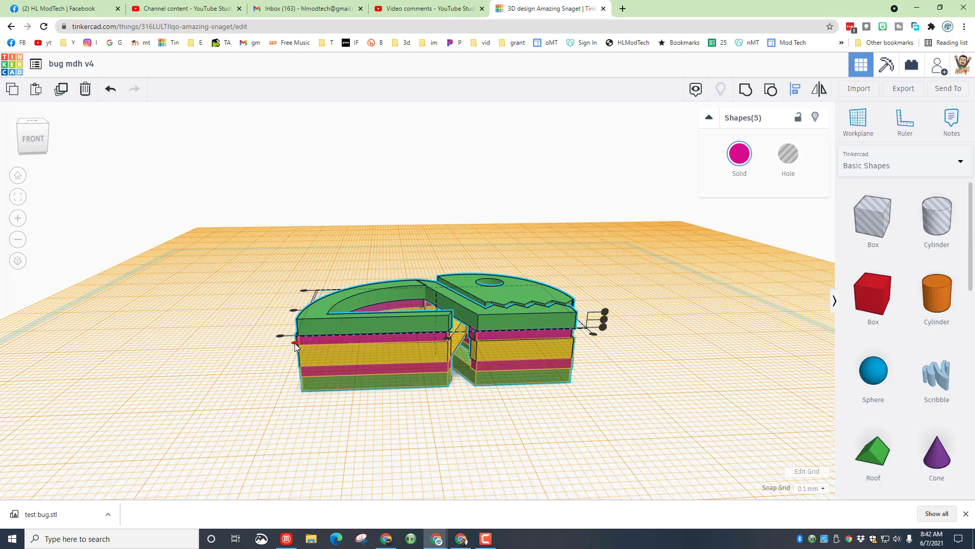
pyautogui.click(295, 343)
pyautogui.click(21, 127)
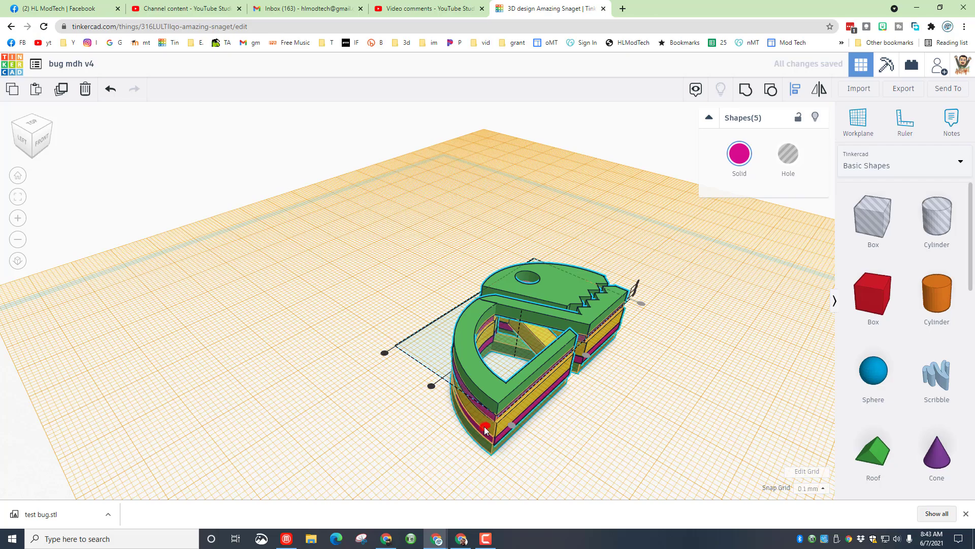
pyautogui.click(485, 430)
pyautogui.click(589, 443)
pyautogui.moveTo(727, 375); pyautogui.dragTo(542, 429, button='right')
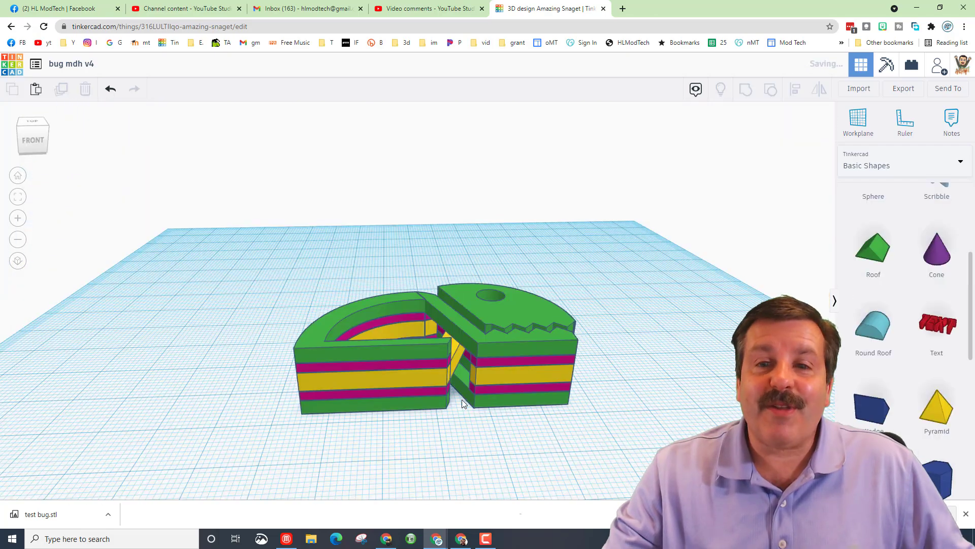
pyautogui.moveTo(464, 436)
pyautogui.mouseDown(button='right')
pyautogui.moveTo(509, 440)
pyautogui.moveTo(477, 432)
pyautogui.mouseUp(button='right')
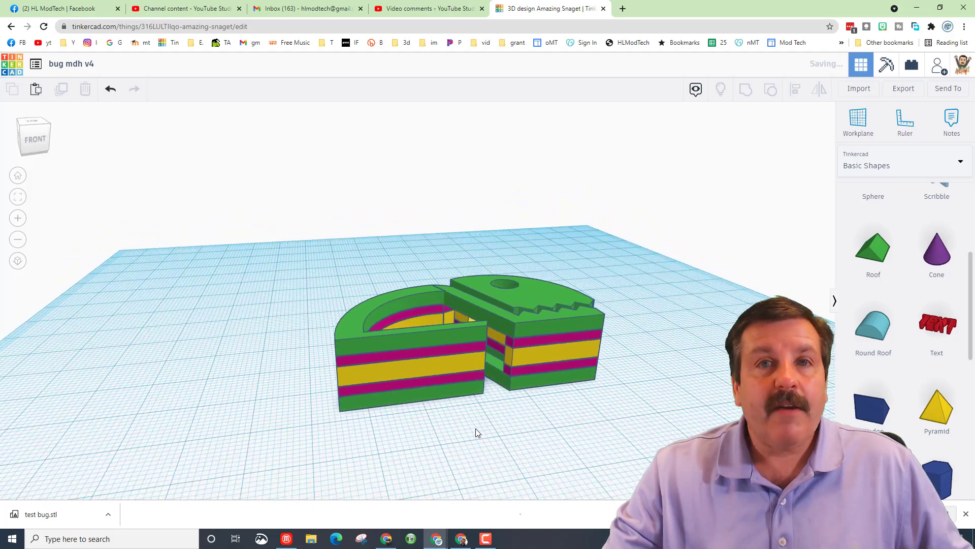
# Step: Place a workplane on the flat front face of the stacked bug and add a Text shape on it
pyautogui.click(848, 120)
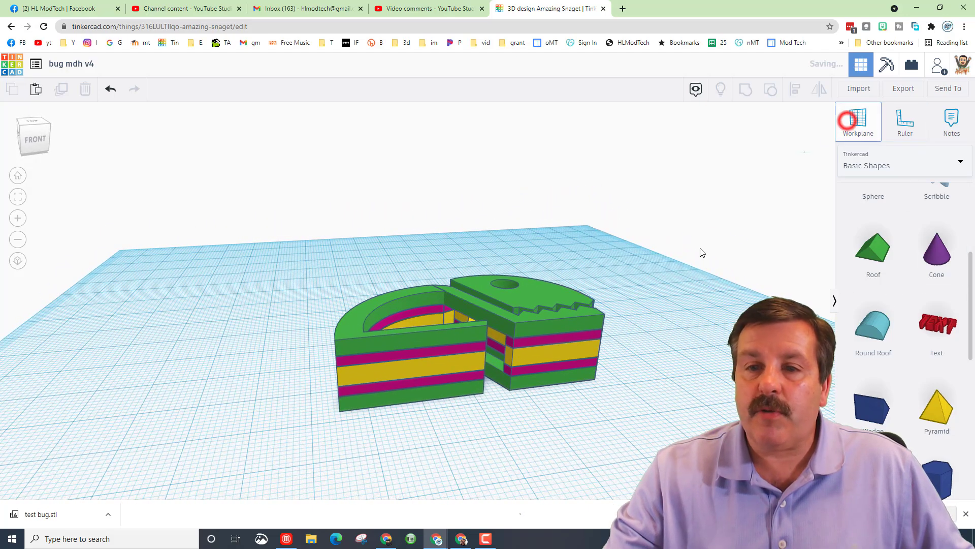
pyautogui.click(406, 358)
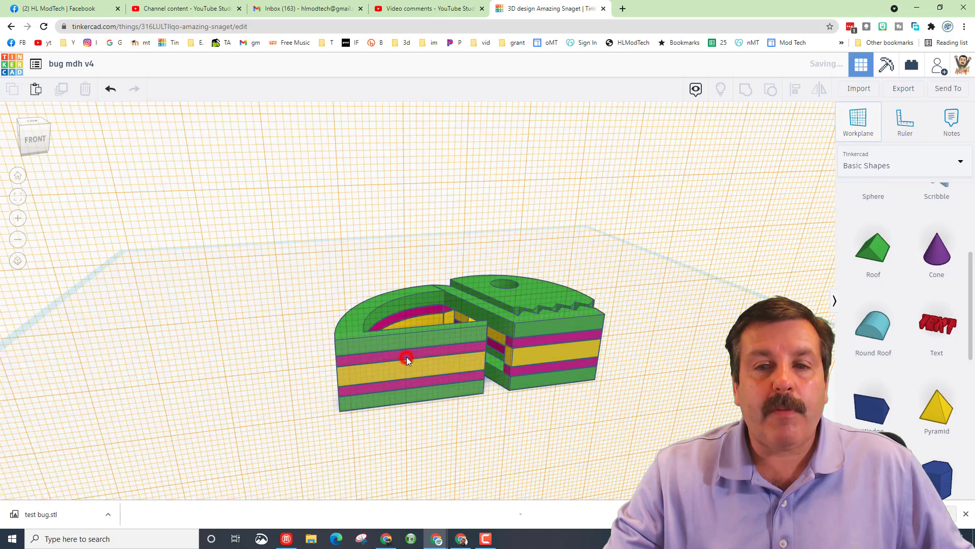
pyautogui.click(941, 313)
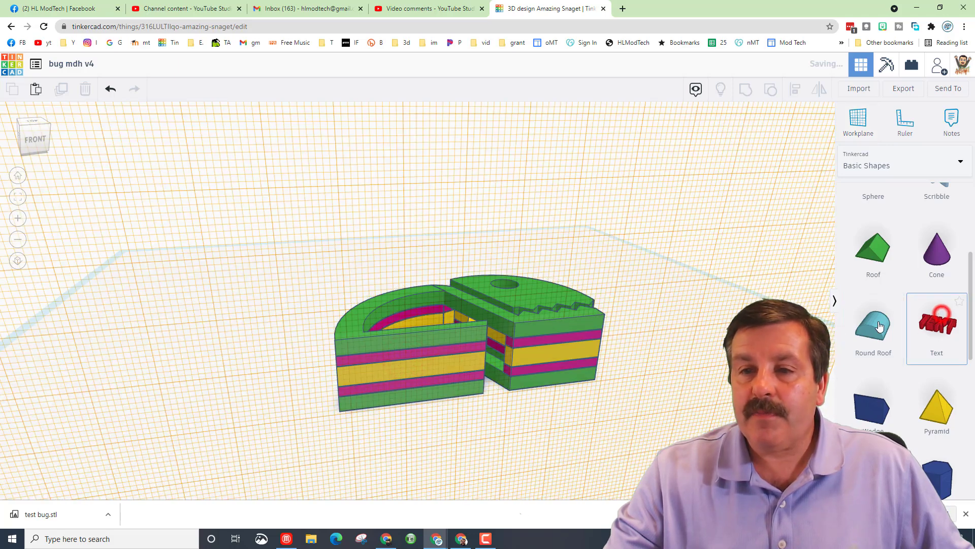
pyautogui.click(922, 322)
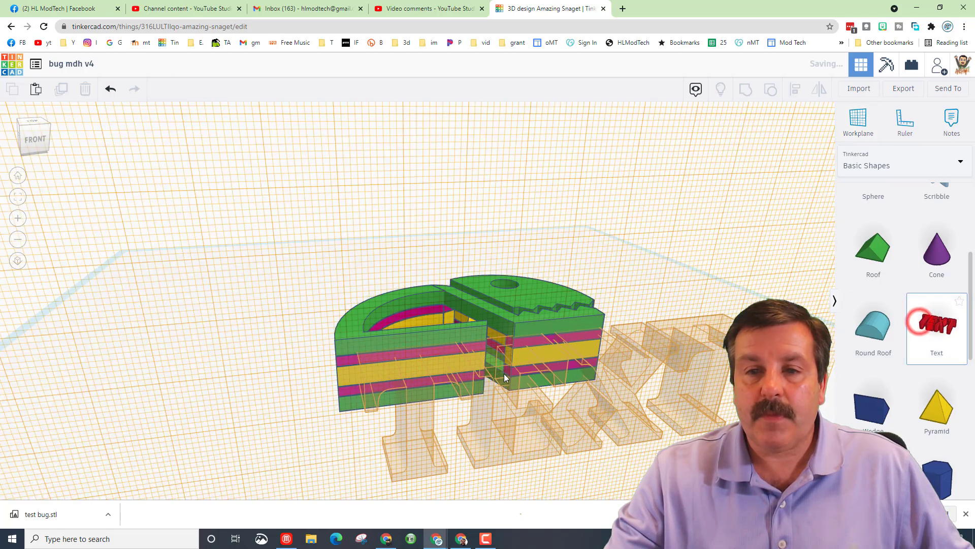
pyautogui.click(484, 303)
# Step: Change the text to MH and turn it into a hole
pyautogui.click(776, 206)
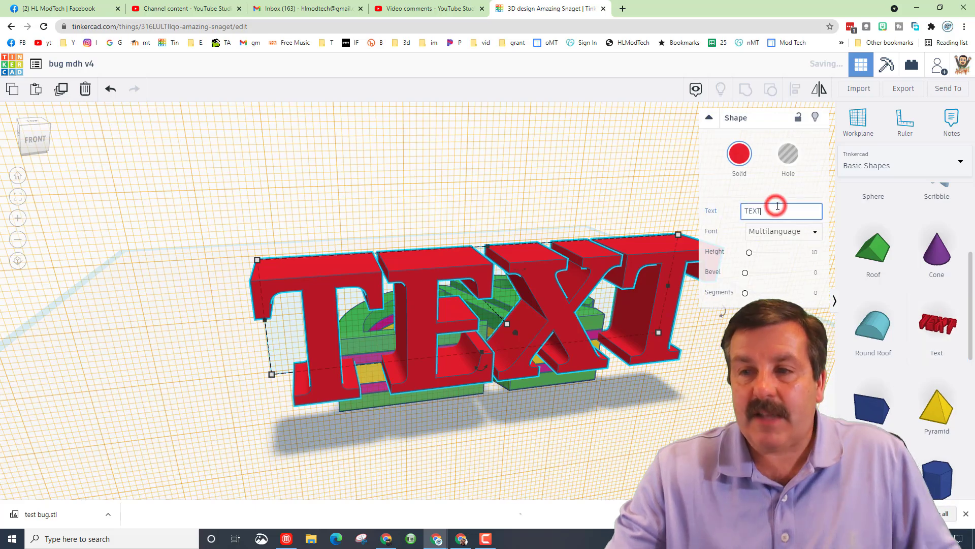
pyautogui.press('BackSpace')
pyautogui.press('BackSpace')
pyautogui.press('BackSpace')
pyautogui.press('BackSpace')
pyautogui.write('M')
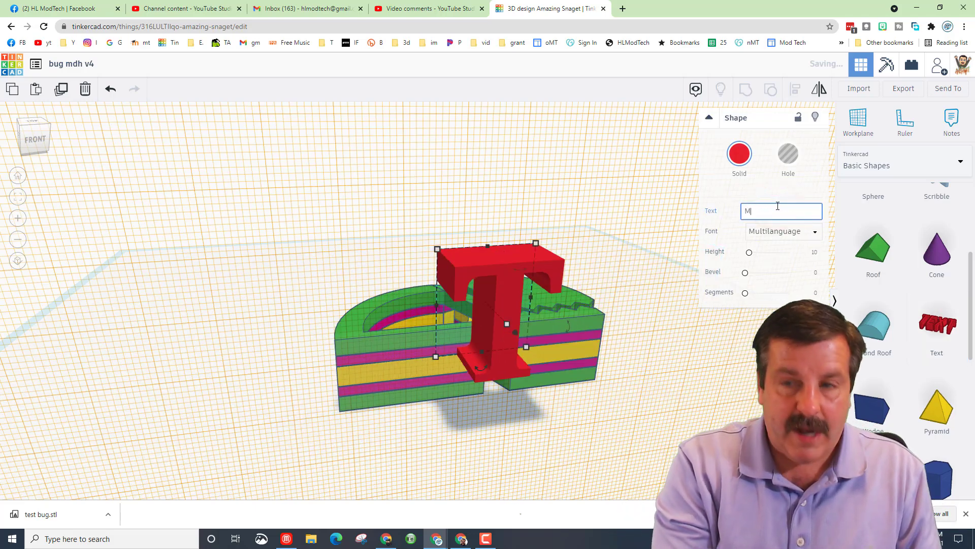
pyautogui.write('H')
pyautogui.click(774, 172)
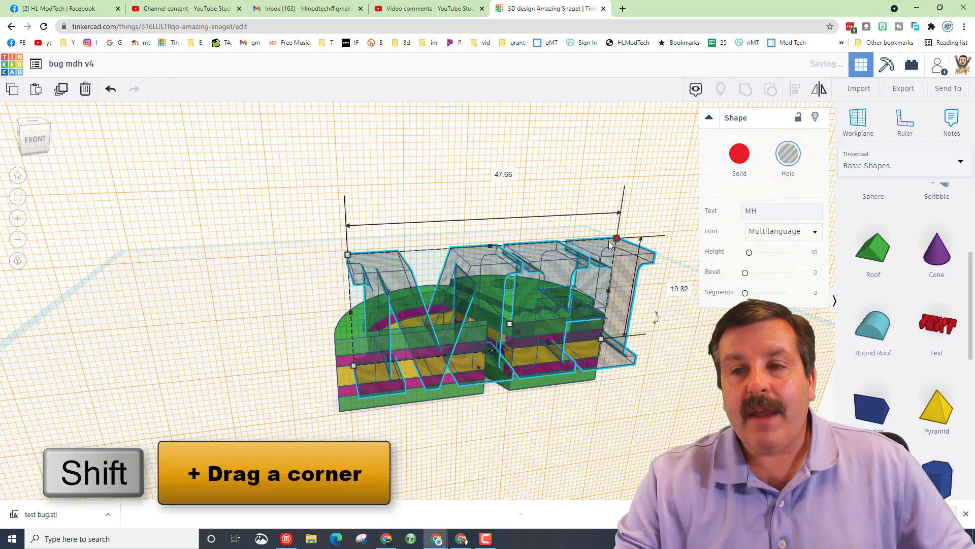
# Step: Scale the MH hole proportionally to about 19.35 by 8.05 mm and set its depth to 0.5 mm
pyautogui.keyDown('shift'); pyautogui.moveTo(616, 239); pyautogui.dragTo(463, 343); pyautogui.keyUp('shift')
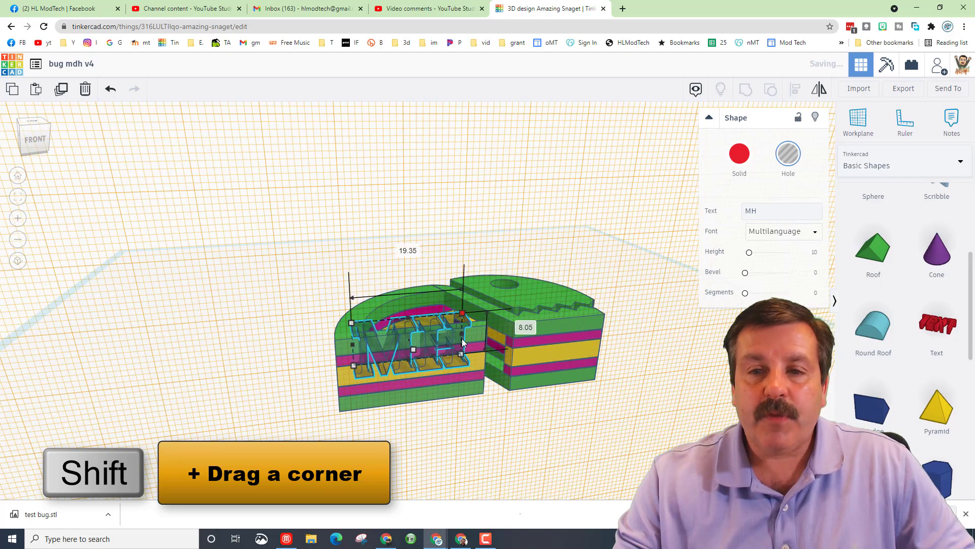
pyautogui.moveTo(353, 351); pyautogui.dragTo(495, 349, button='right')
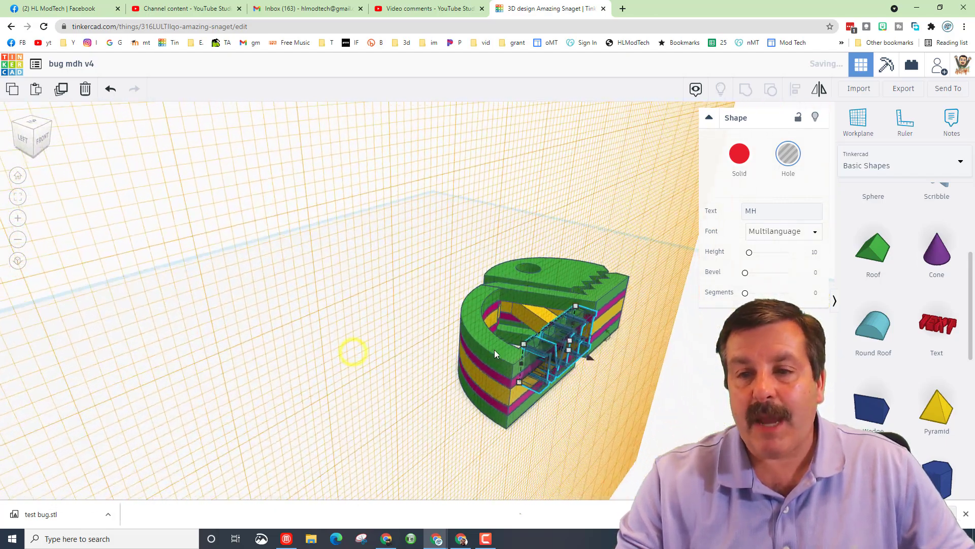
pyautogui.click(569, 347)
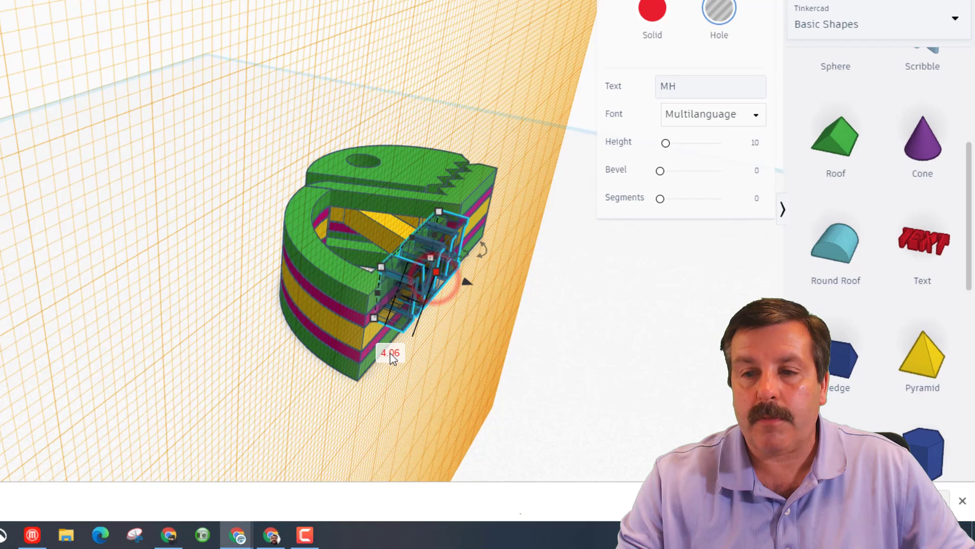
pyautogui.click(390, 352)
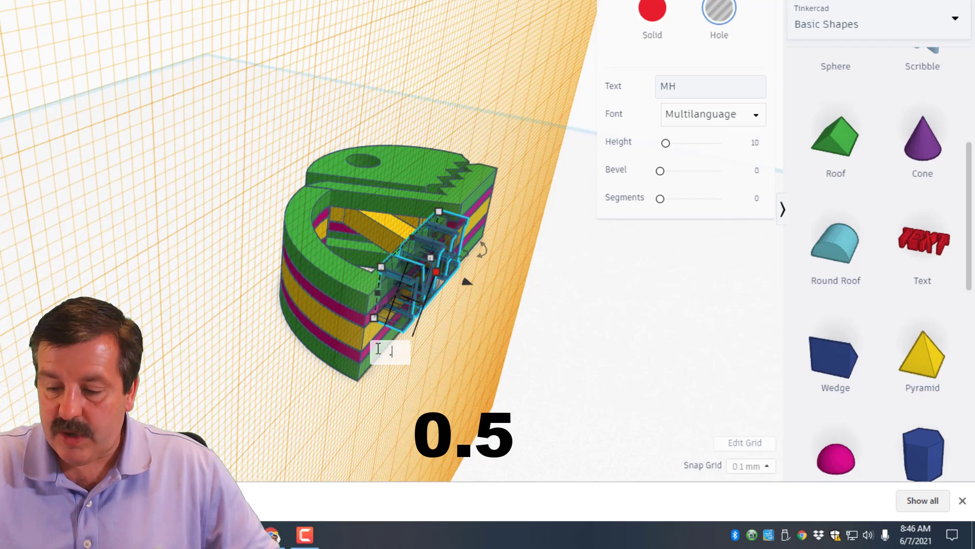
pyautogui.press('Return')
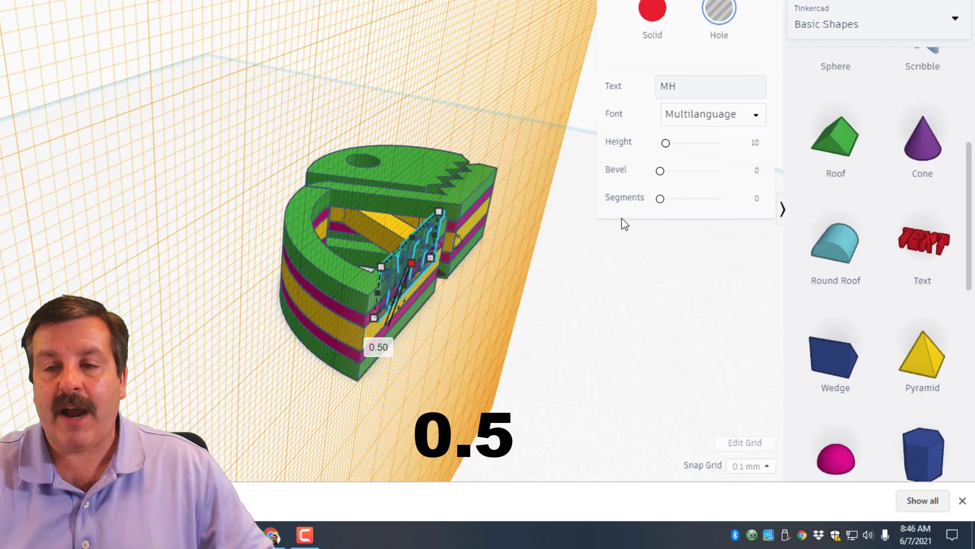
# Step: Nudge the MH hole down until it sits across the middle layers of the bug's front face
pyautogui.press('f')
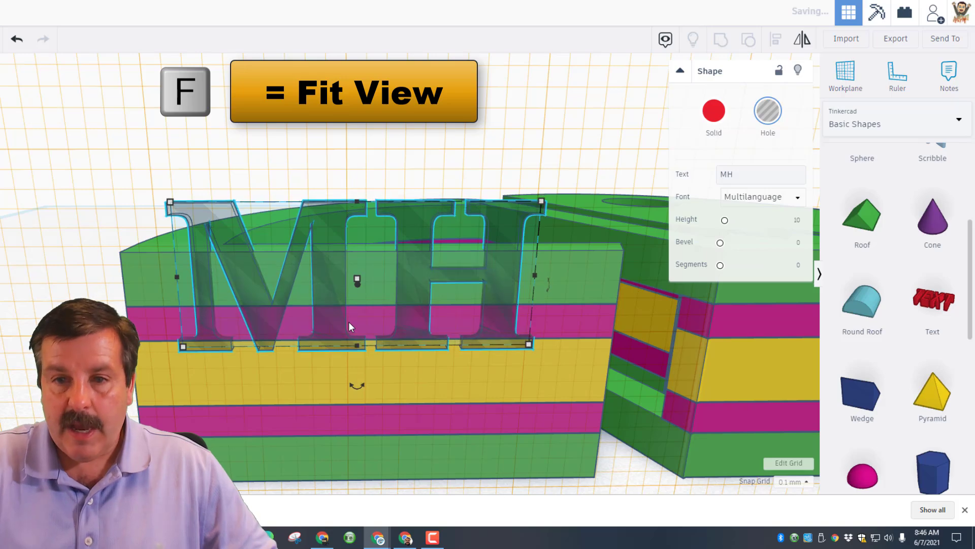
pyautogui.hotkey('ctrl', 'Down')
pyautogui.hotkey('ctrl', 'Down')
pyautogui.hotkey('ctrl', 'Down')
pyautogui.hotkey('ctrl', 'Down')
pyautogui.hotkey('ctrl', 'Down')
pyautogui.hotkey('ctrl', 'Down')
pyautogui.hotkey('ctrl', 'Down')
pyautogui.hotkey('ctrl', 'Down')
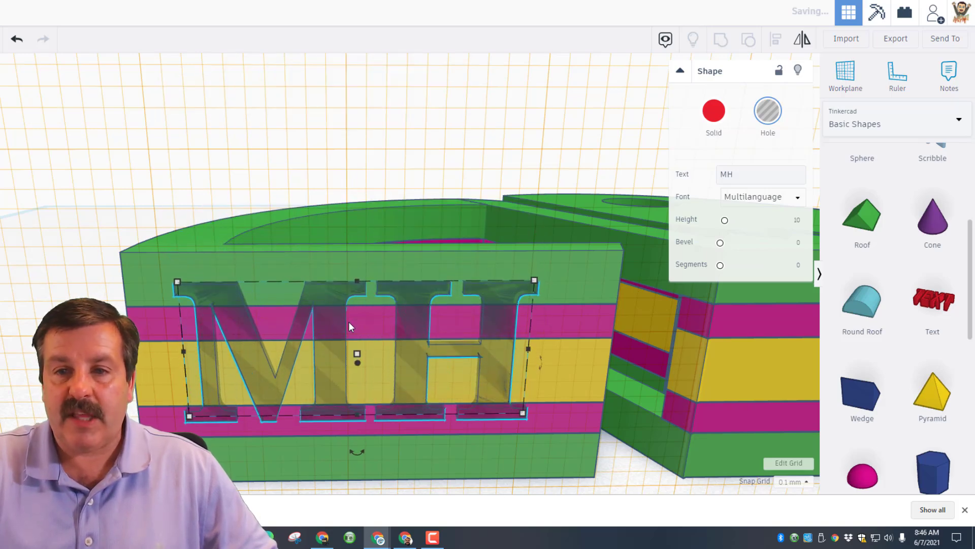
# Step: Set the snap grid to 0.5 mm and stretch the MH letters up and down to 10.5 mm tall
pyautogui.click(793, 481)
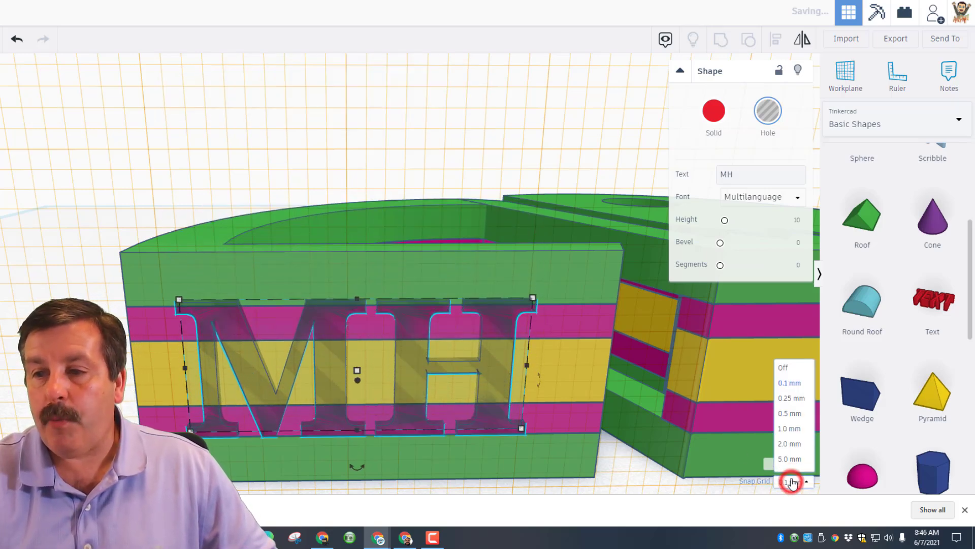
pyautogui.click(790, 412)
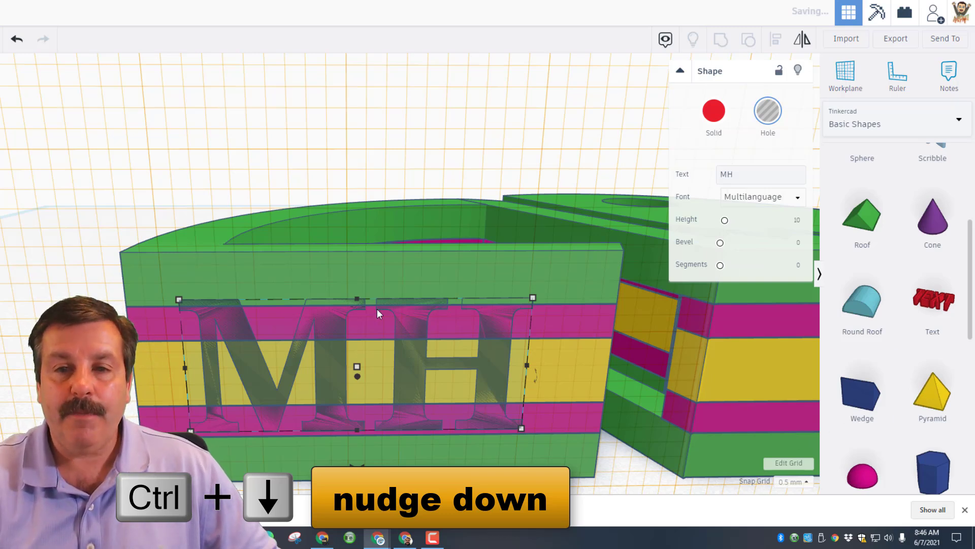
pyautogui.moveTo(358, 299); pyautogui.dragTo(361, 284)
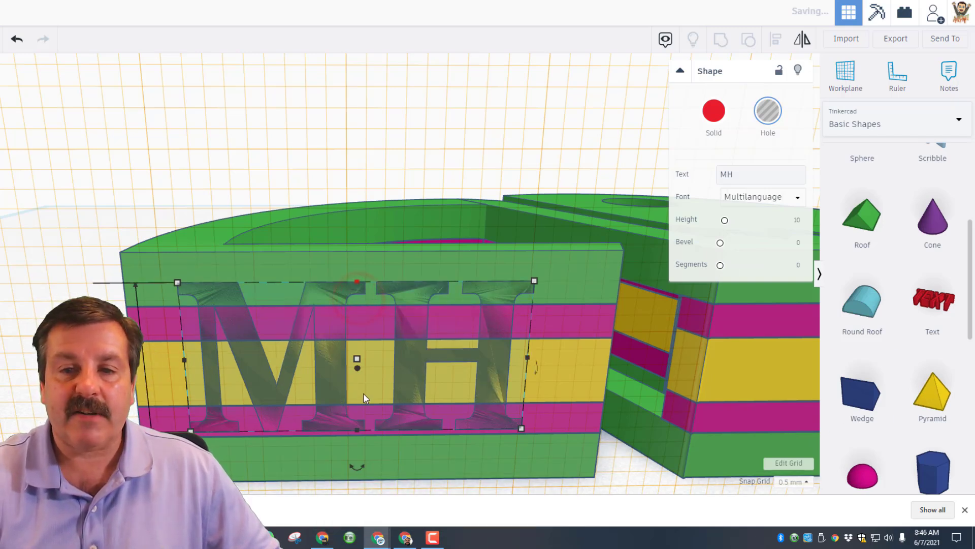
pyautogui.moveTo(355, 432); pyautogui.dragTo(358, 457)
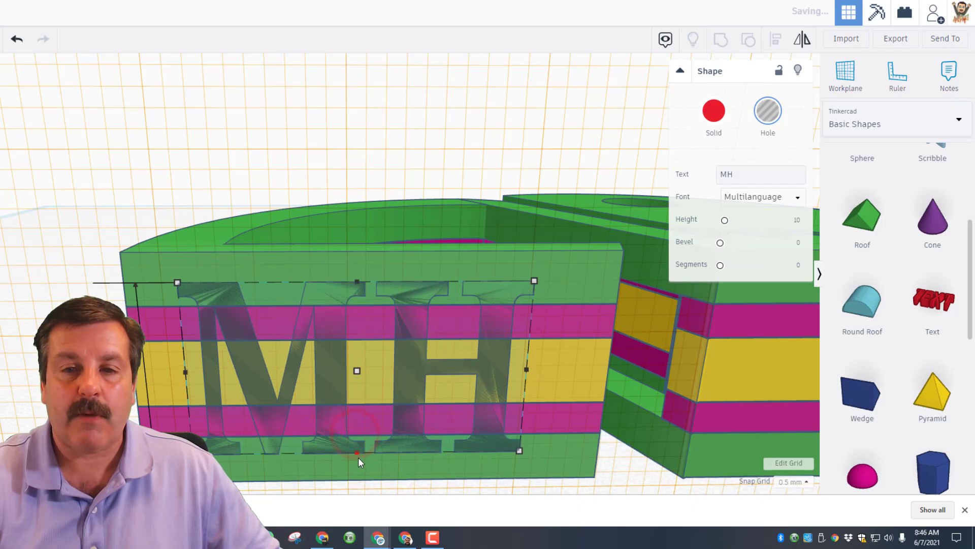
# Step: Group all five layers with the MH hole to engrave the letters, and restore the base workplane
pyautogui.scroll(-5, 356, 456)
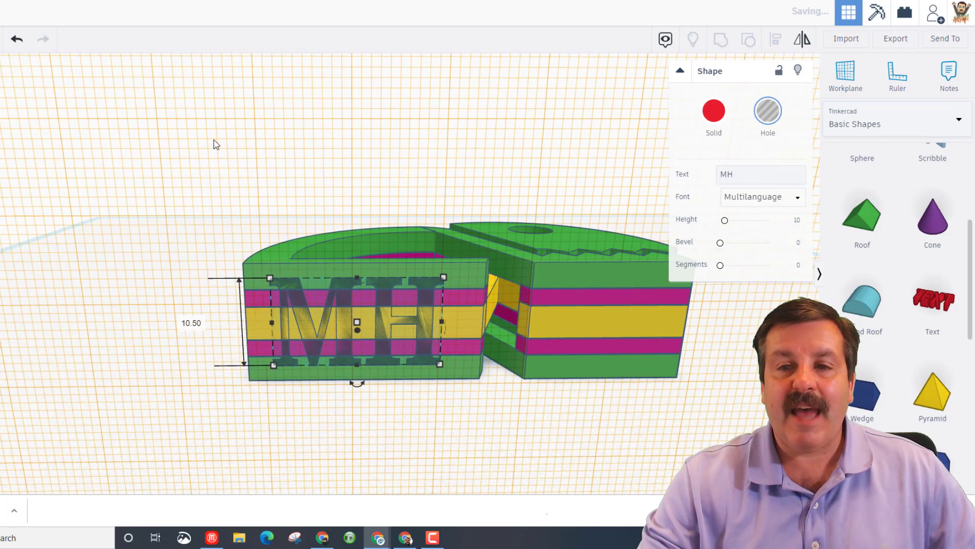
pyautogui.moveTo(197, 194); pyautogui.dragTo(729, 429)
pyautogui.click(721, 39)
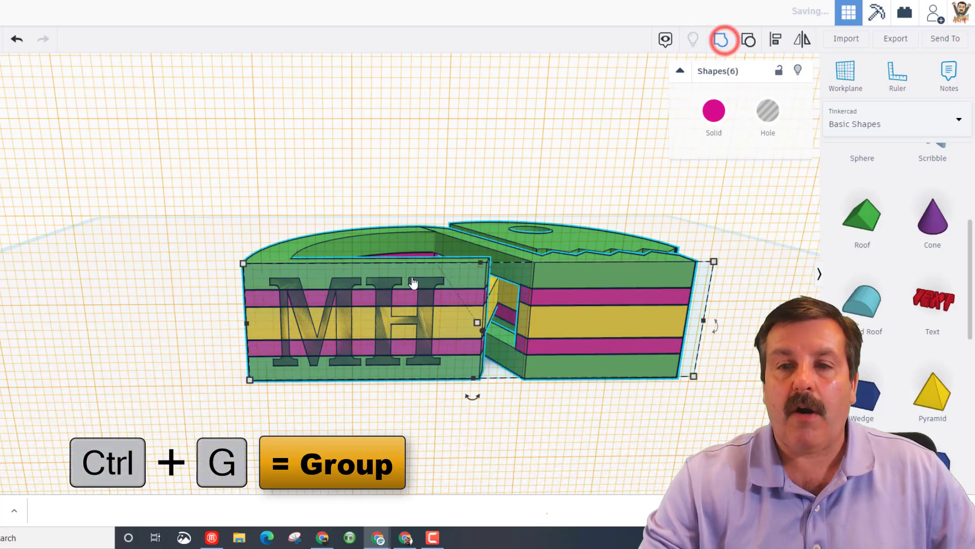
pyautogui.moveTo(429, 387); pyautogui.dragTo(434, 408, button='right')
pyautogui.moveTo(451, 320); pyautogui.dragTo(660, 340, button='right')
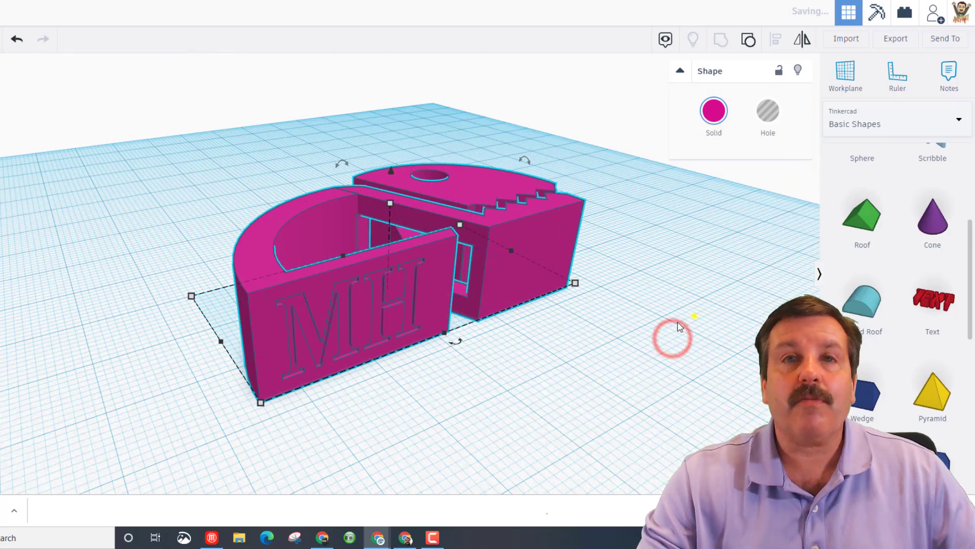
pyautogui.scroll(3, 570, 332)
pyautogui.scroll(-3, 570, 332)
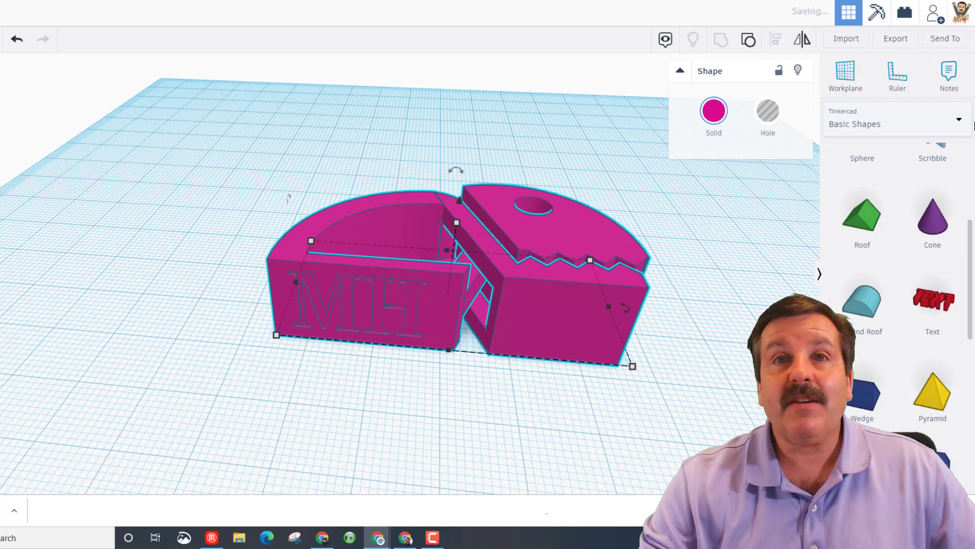
# Step: Export the selected shape as an STL file, saved in the stl folder as "bug mdh v4 red"
pyautogui.click(897, 40)
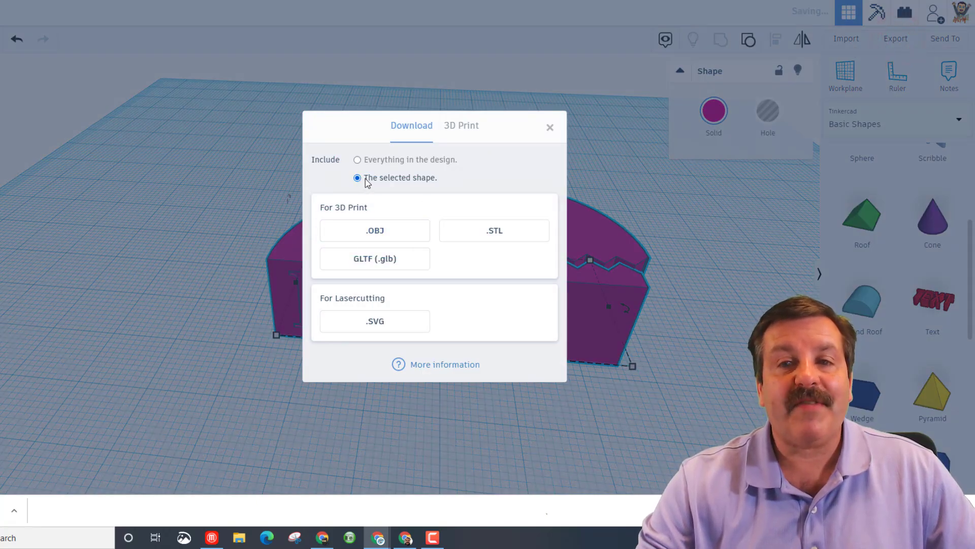
pyautogui.click(495, 230)
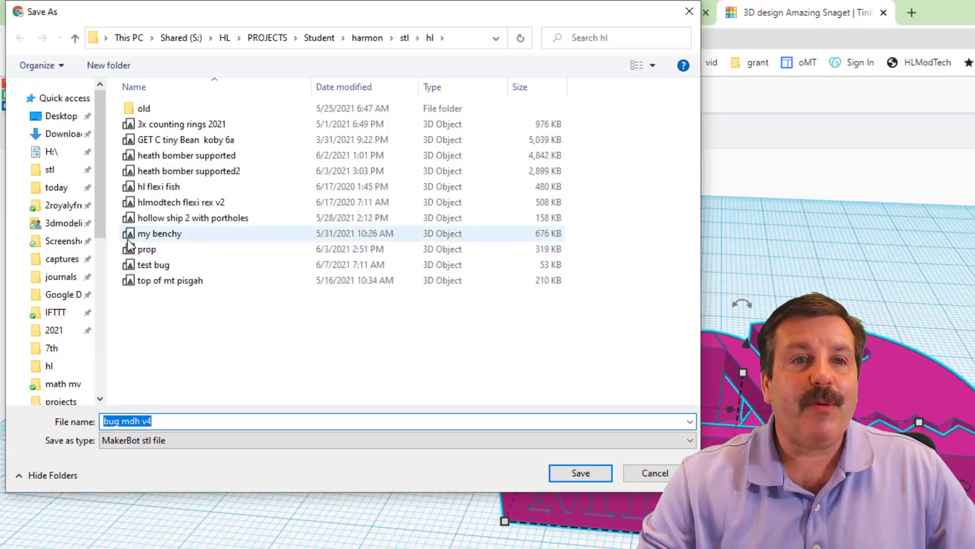
pyautogui.click(54, 169)
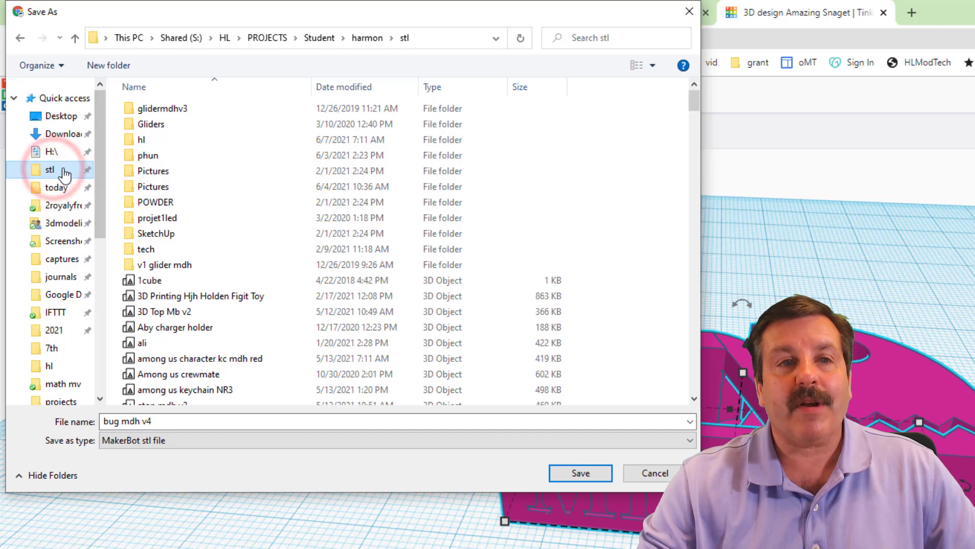
pyautogui.click(174, 419)
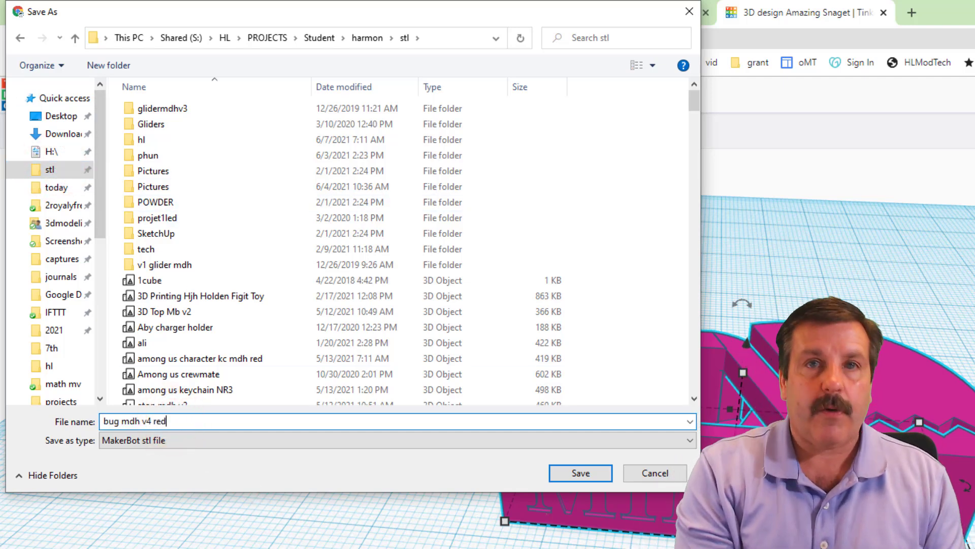
pyautogui.press('Return')
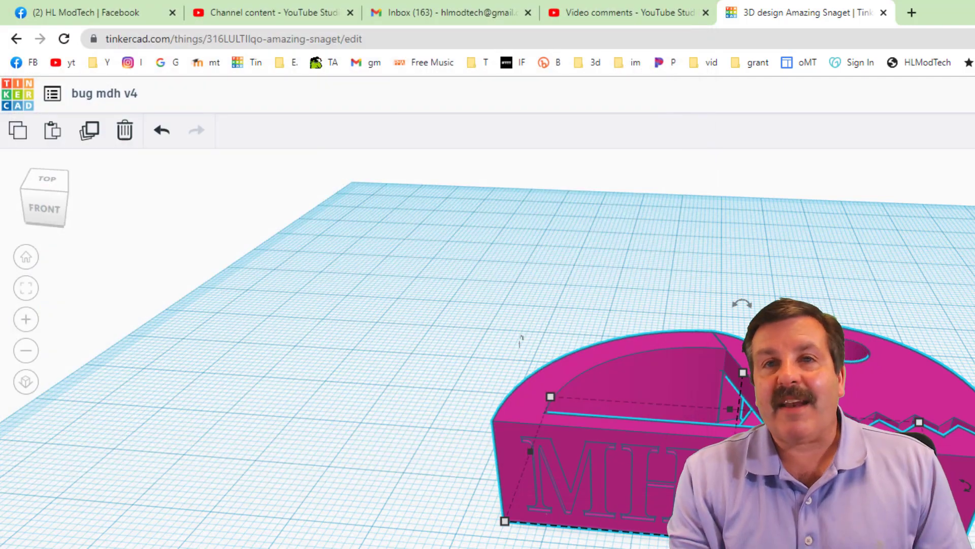